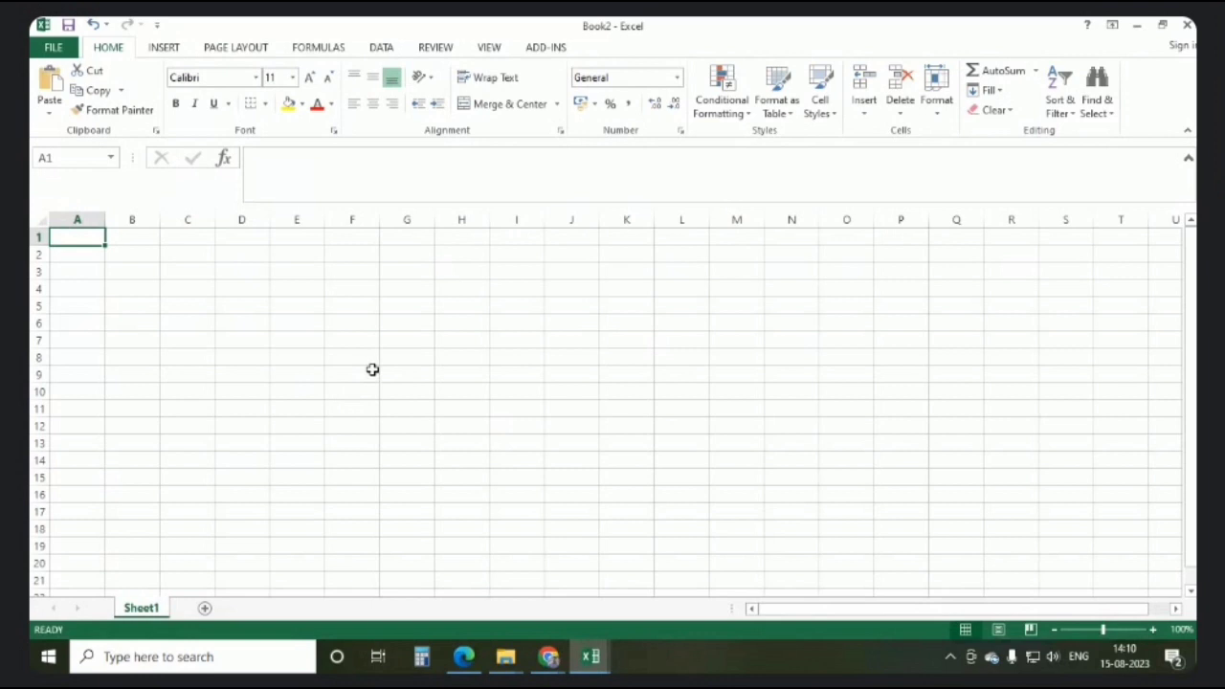
# Check in the Excel add-ins manager whether the Analysis ToolPak is enabled, then close the add-ins list without changes
pyautogui.click(380, 50)
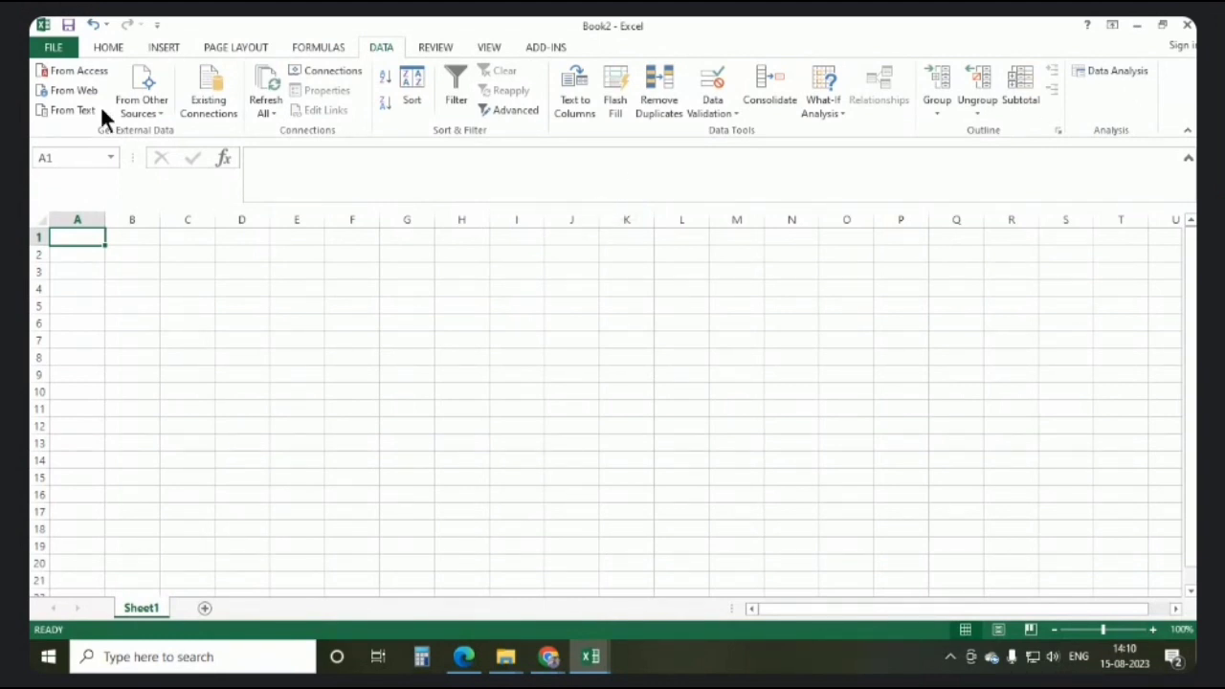
pyautogui.click(53, 47)
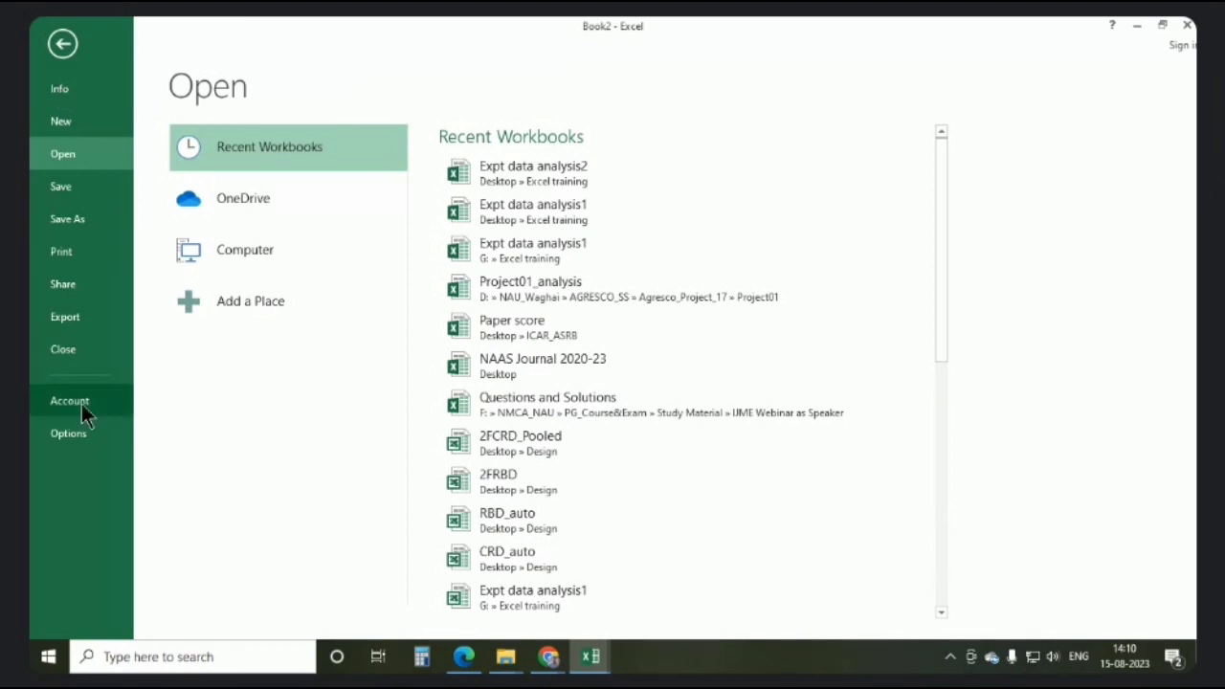
pyautogui.click(69, 433)
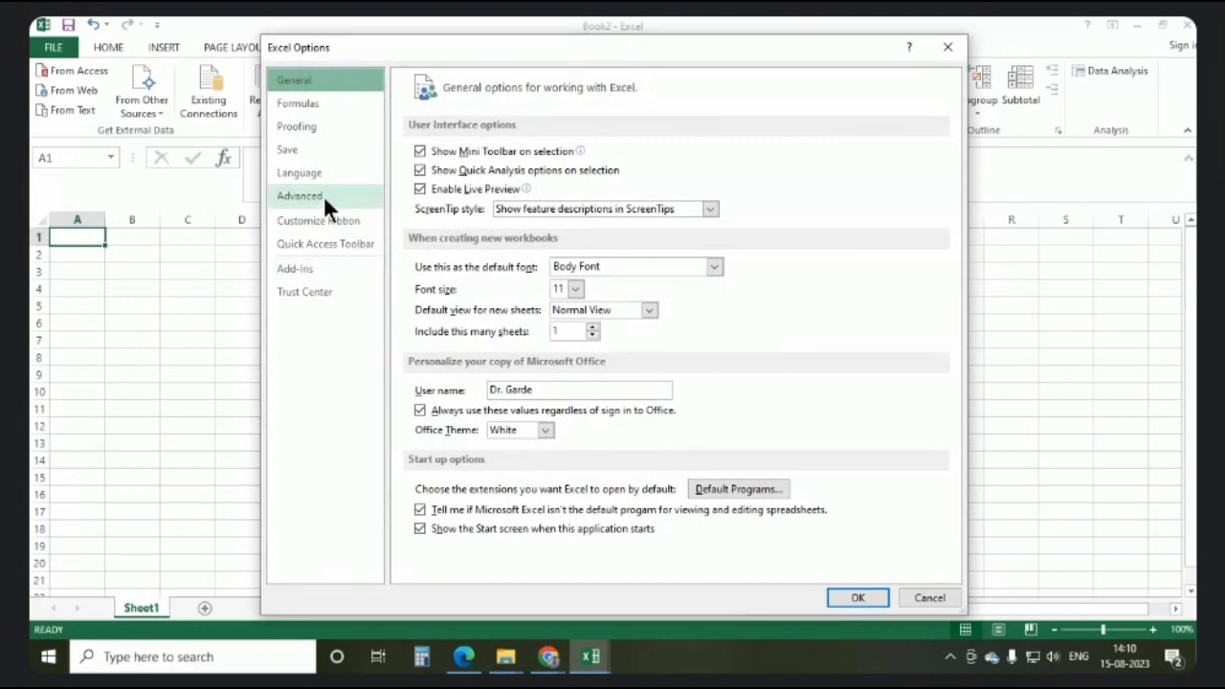
pyautogui.click(305, 276)
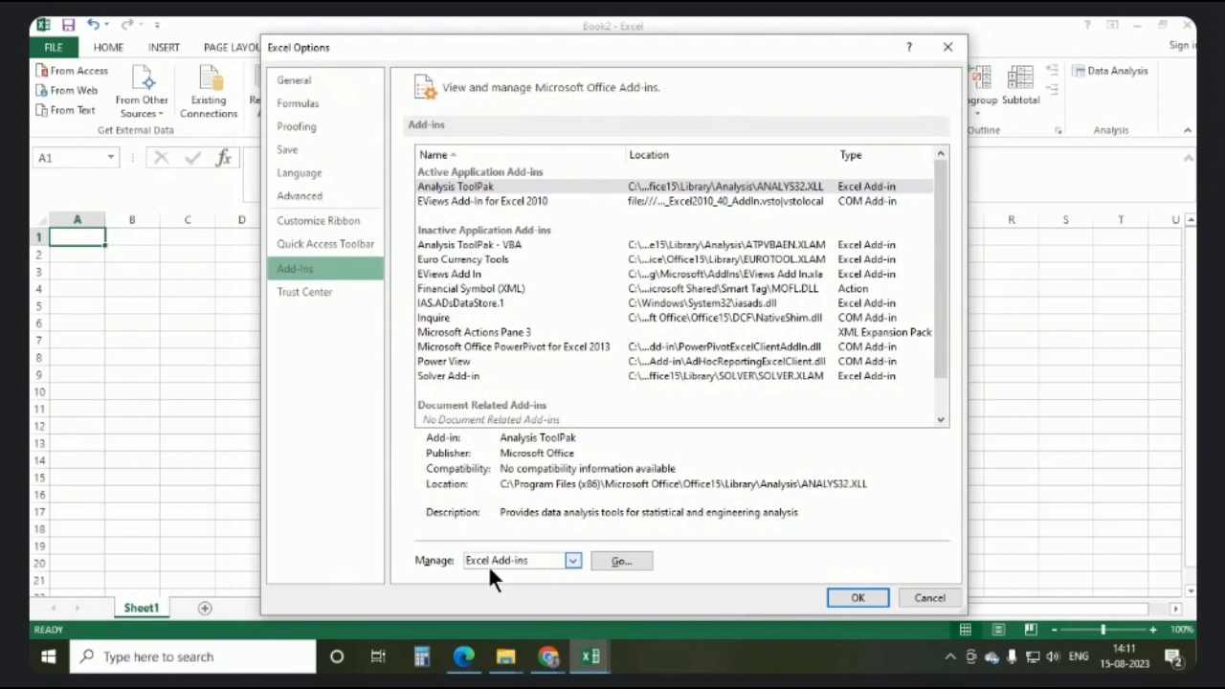
pyautogui.click(619, 562)
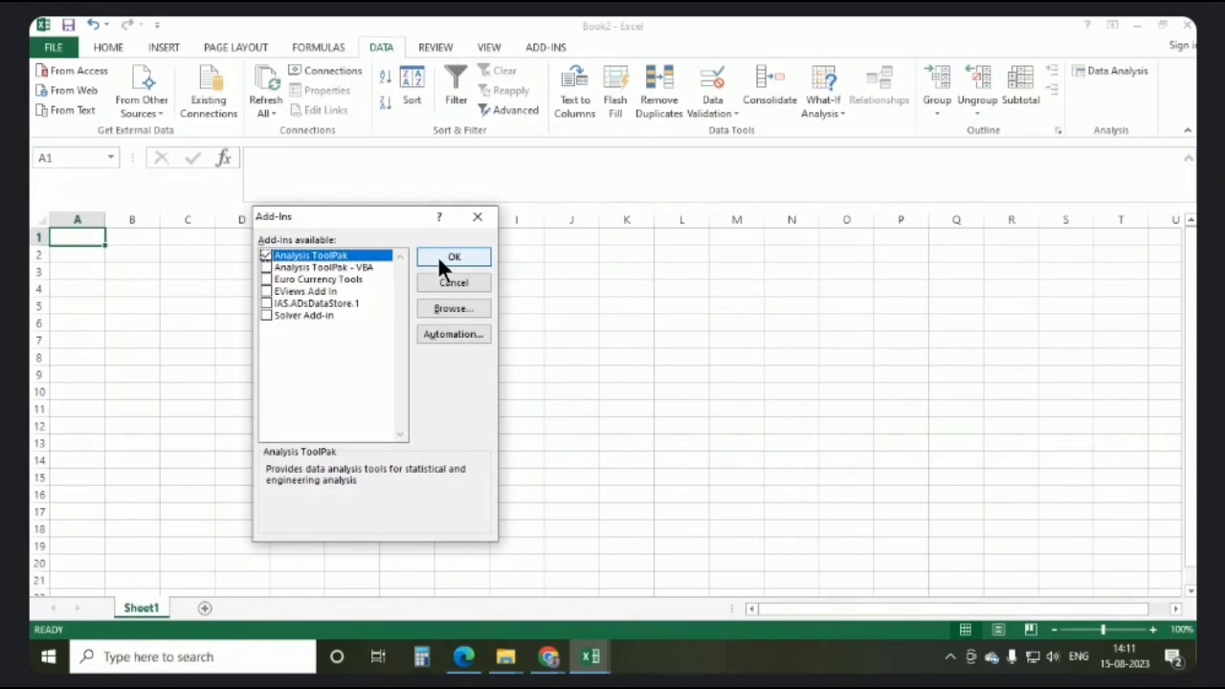
pyautogui.click(477, 216)
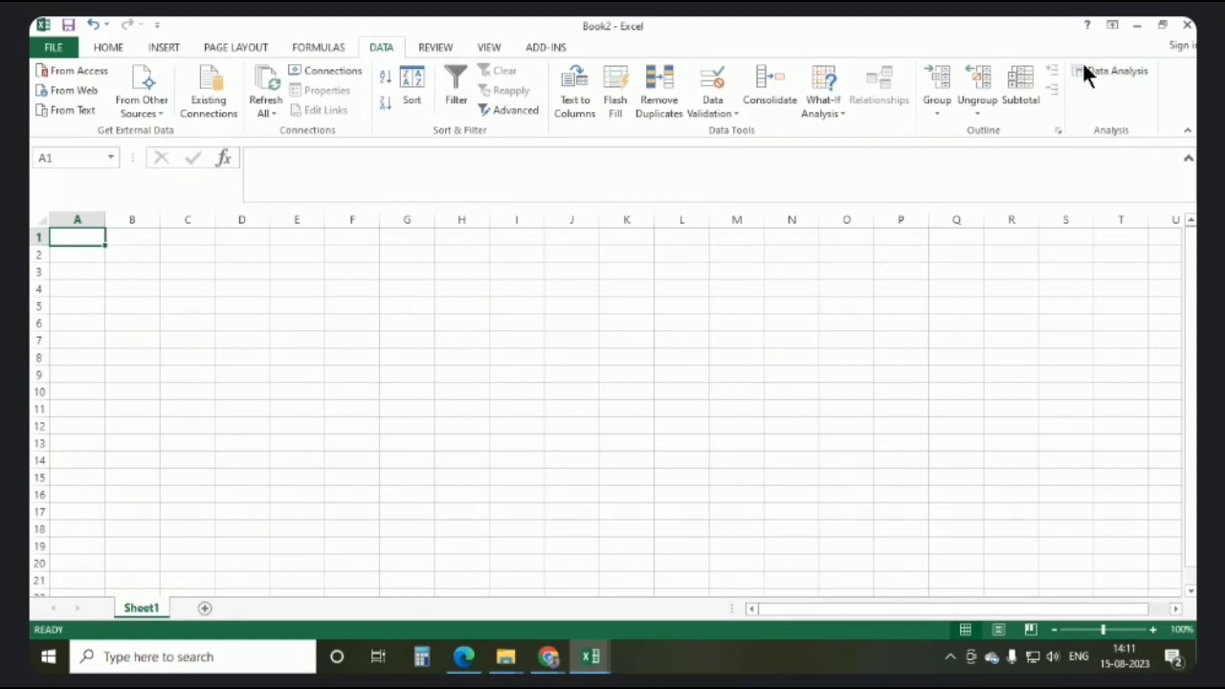
# Look through the available Data Analysis tools, including ANOVA, Correlation, Descriptive Statistics, Regression and the t-tests, and close the list
pyautogui.click(1110, 76)
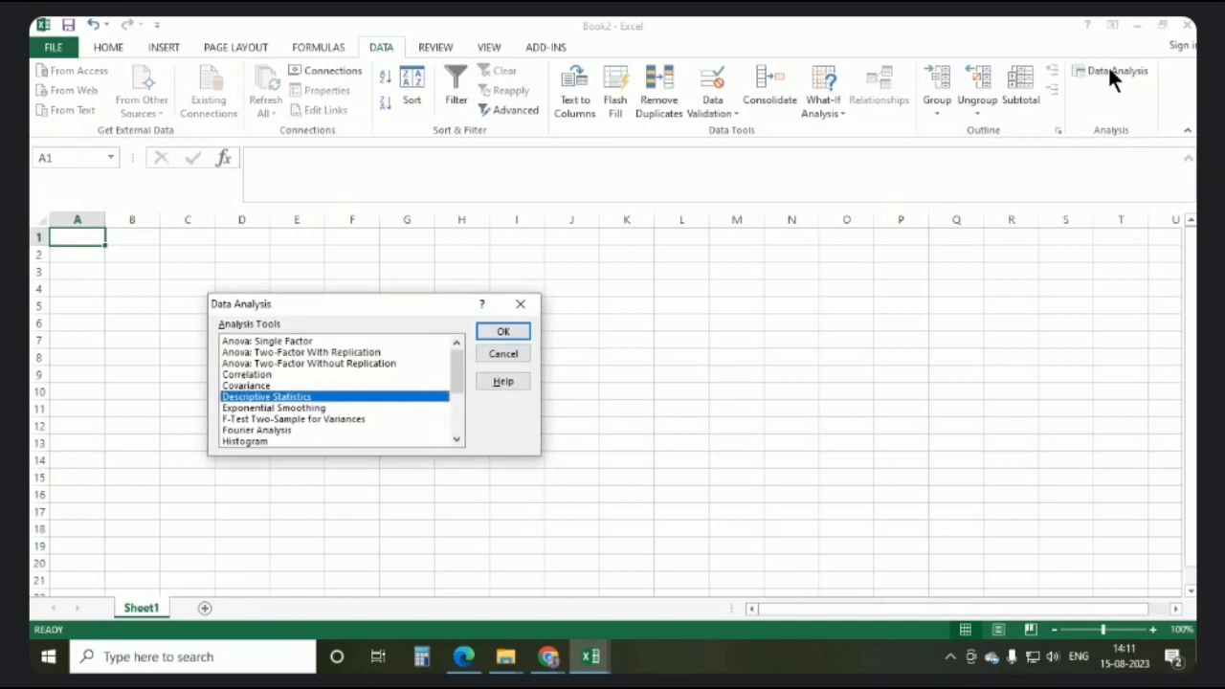
pyautogui.scroll(-3, 299, 393)
pyautogui.scroll(3, 309, 405)
pyautogui.click(308, 397)
pyautogui.click(274, 341)
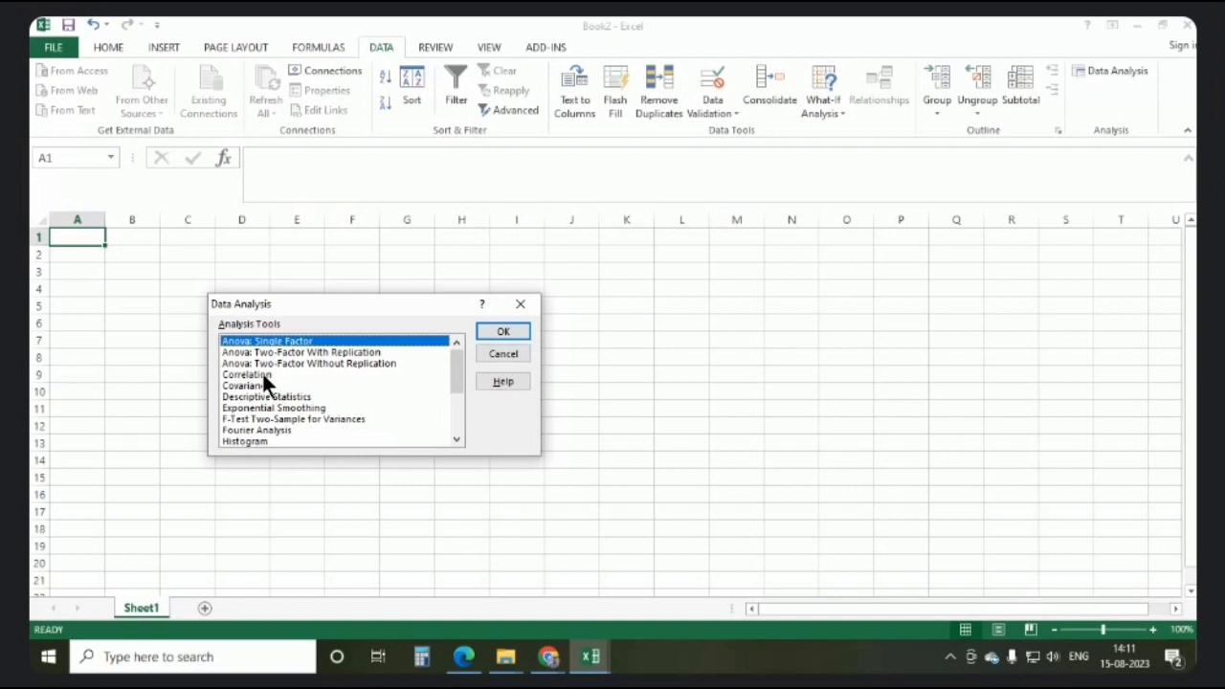
pyautogui.click(259, 374)
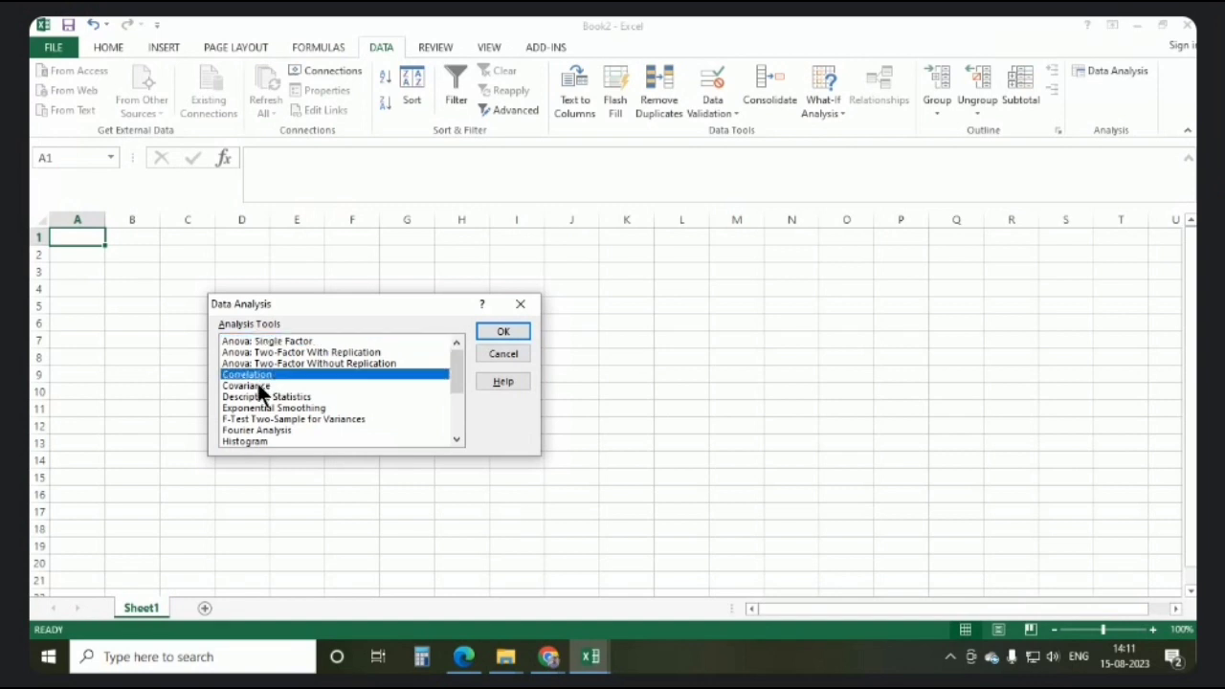
pyautogui.click(351, 395)
pyautogui.scroll(-1, 352, 390)
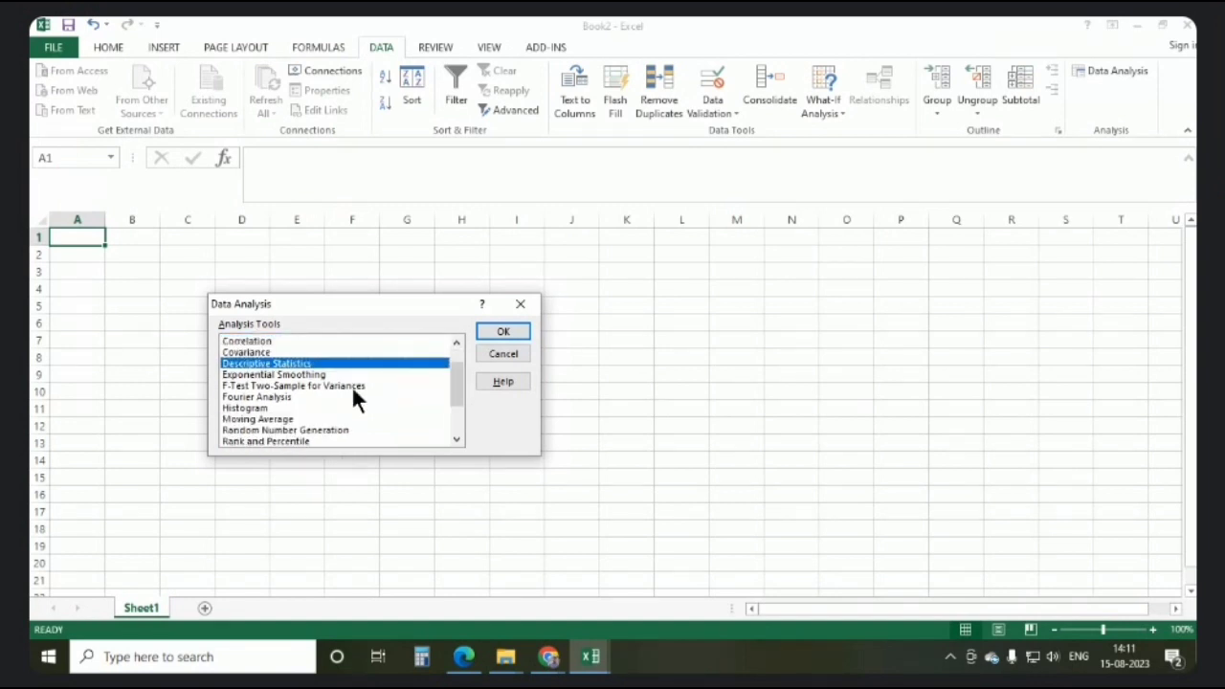
pyautogui.scroll(-1, 306, 373)
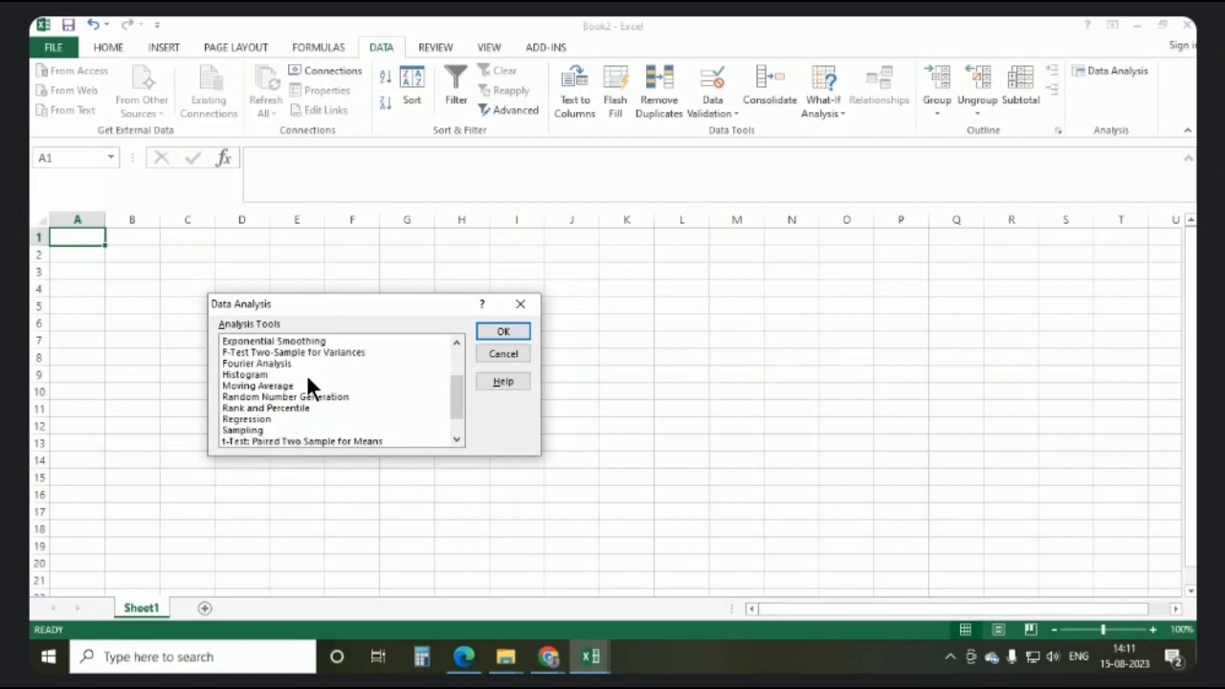
pyautogui.scroll(-1, 306, 372)
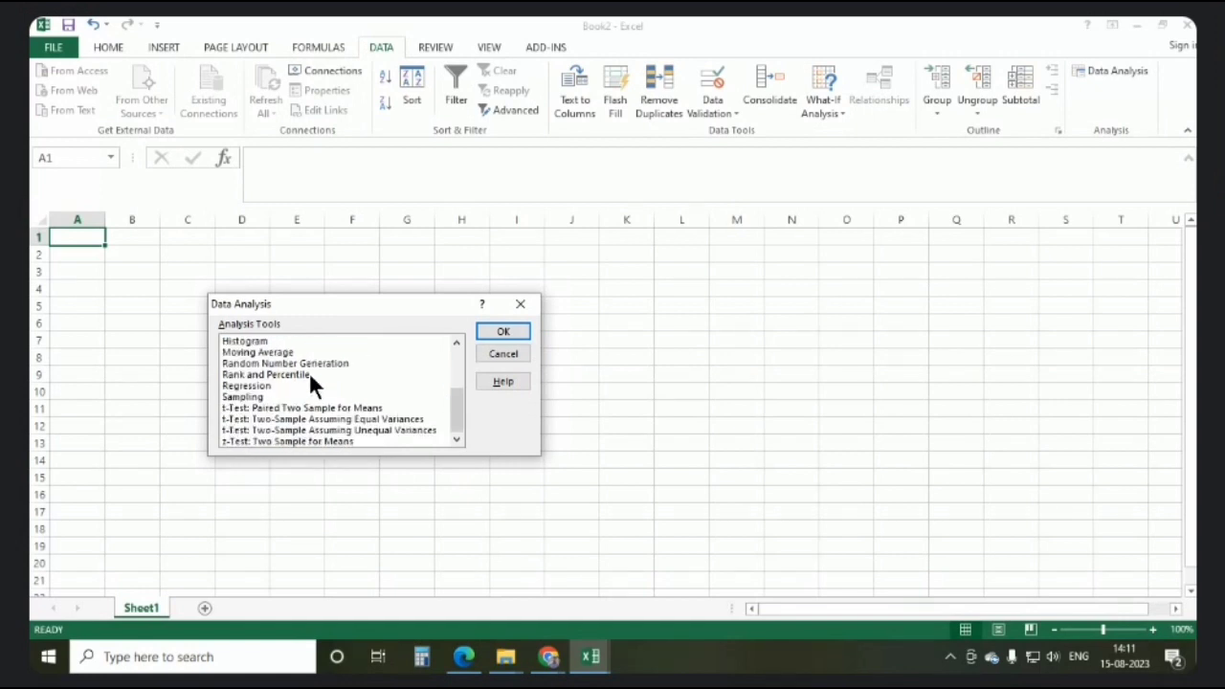
pyautogui.click(261, 386)
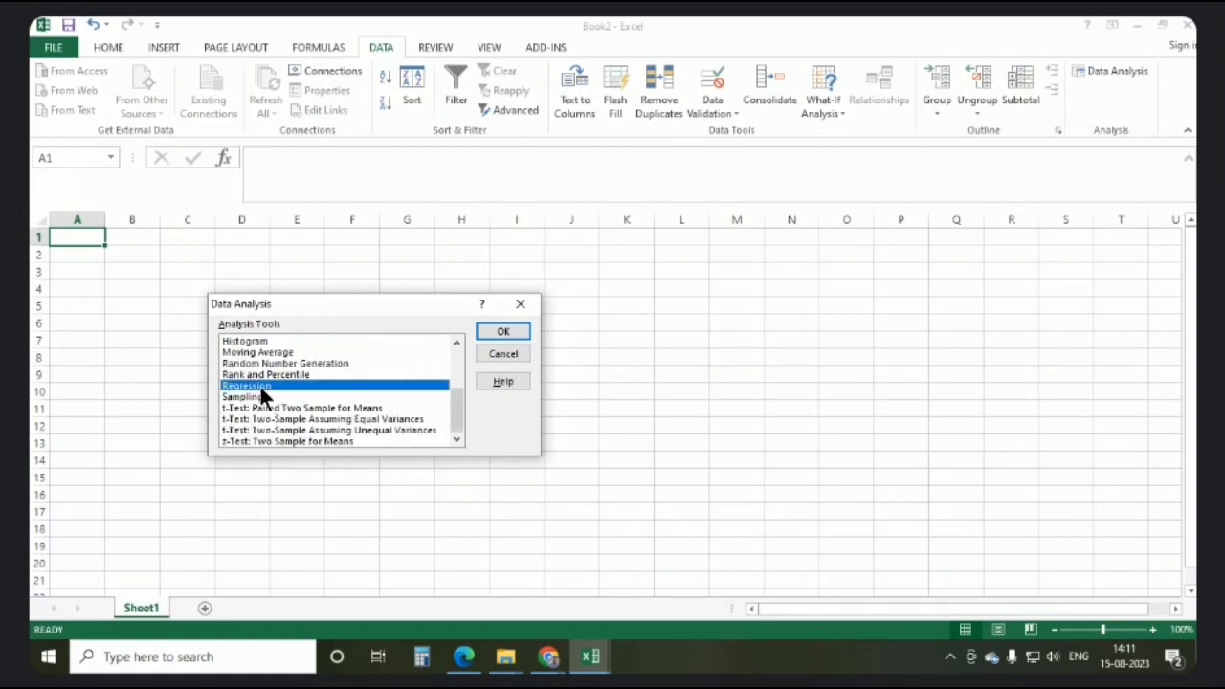
pyautogui.click(273, 408)
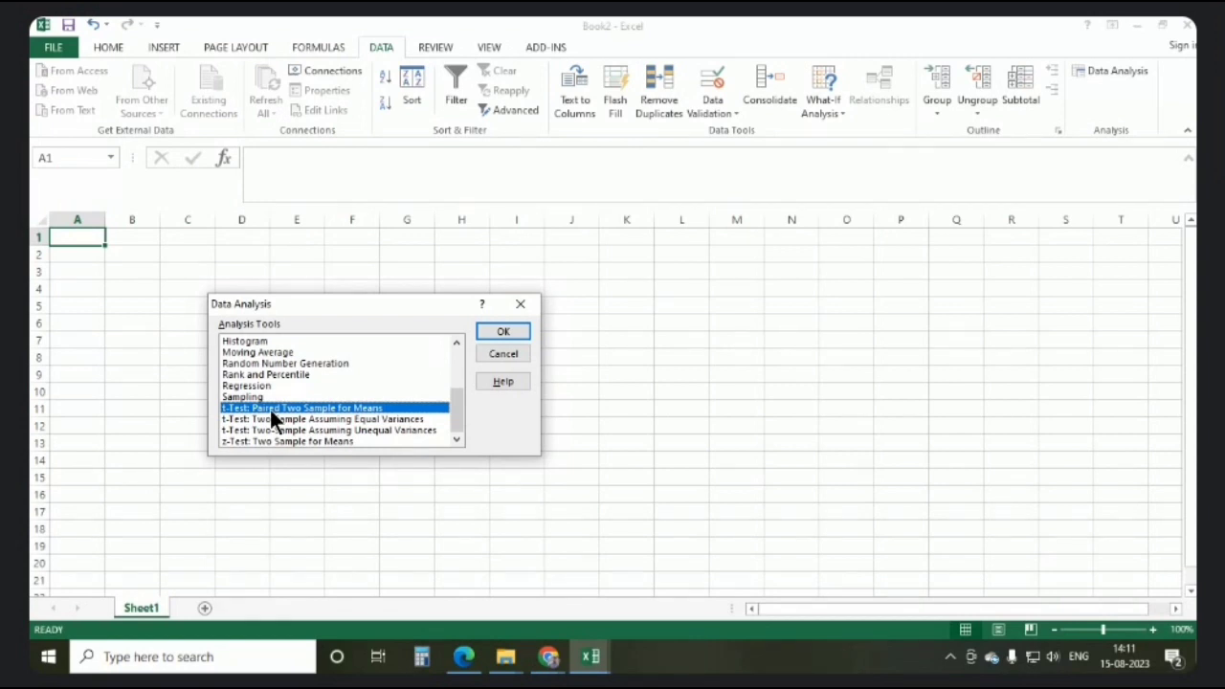
pyautogui.click(521, 304)
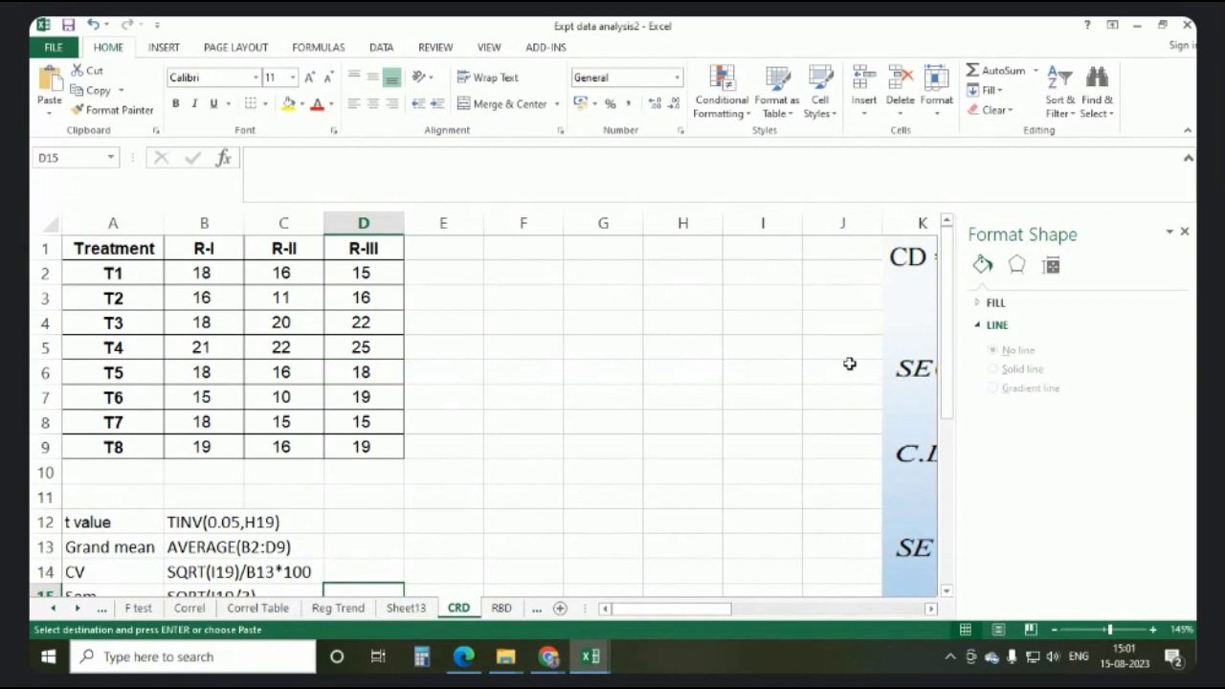
# Close the Format Shape pane and shrink the formula picture on the CRD sheet so its left edge starts at column L
pyautogui.click(1184, 235)
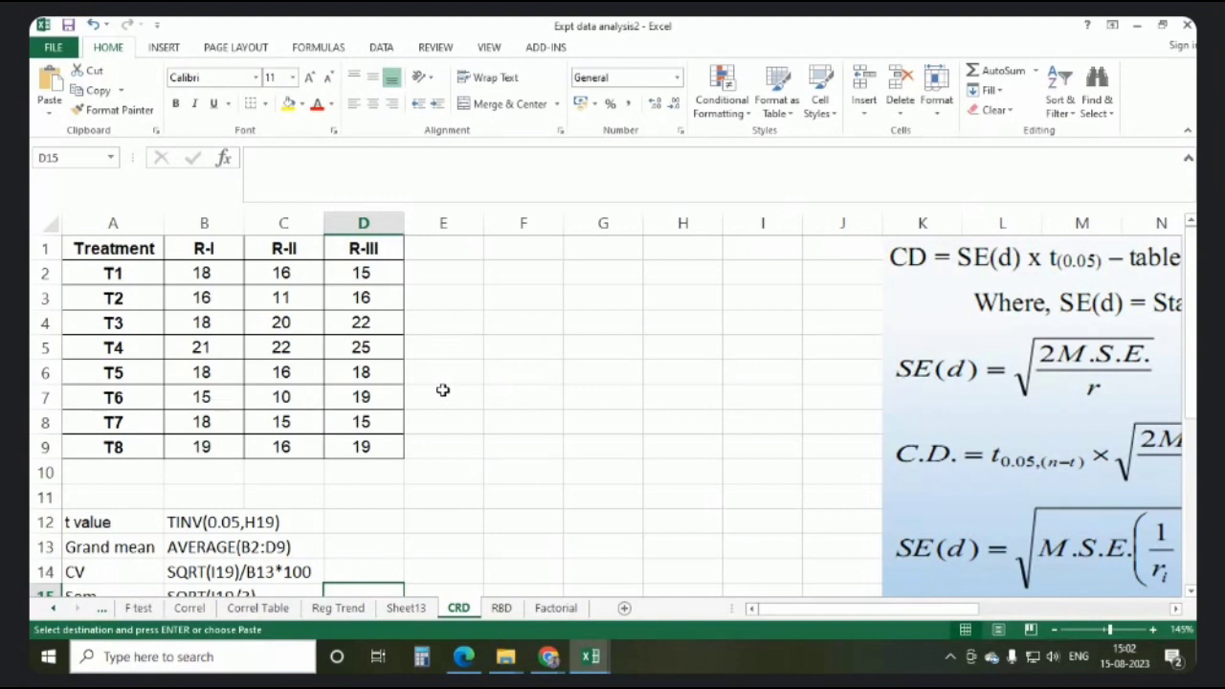
pyautogui.moveTo(876, 609); pyautogui.dragTo(1026, 620)
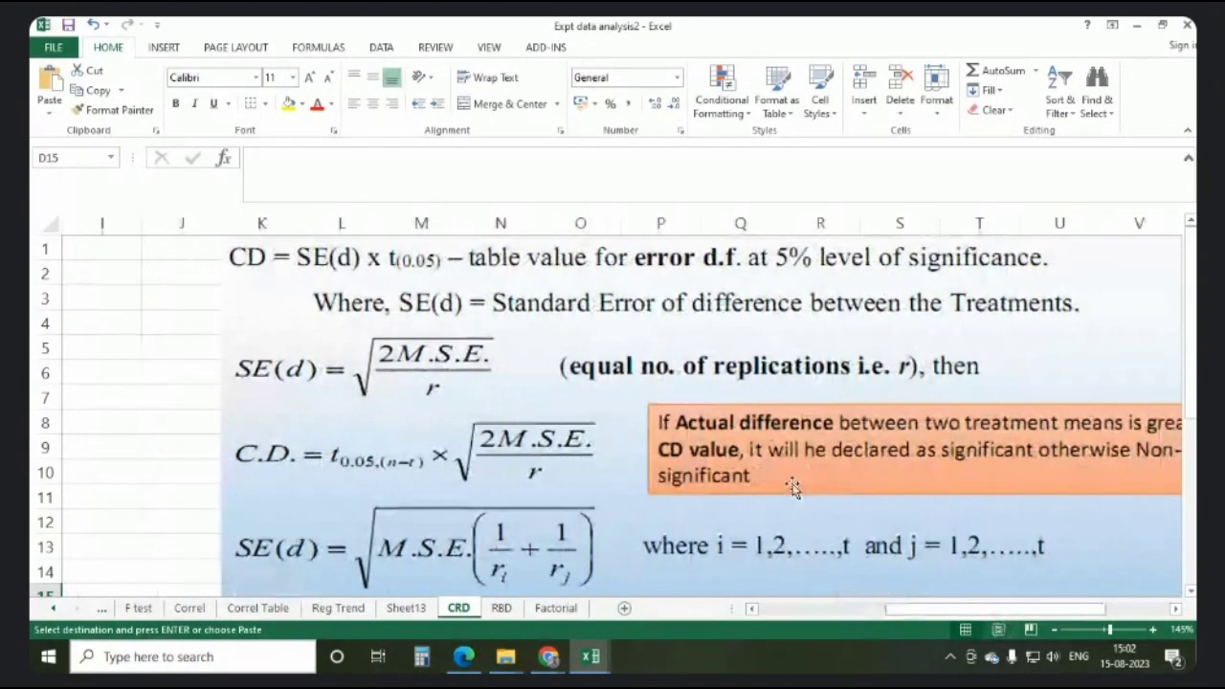
pyautogui.click(669, 431)
pyautogui.scroll(-4, 392, 463)
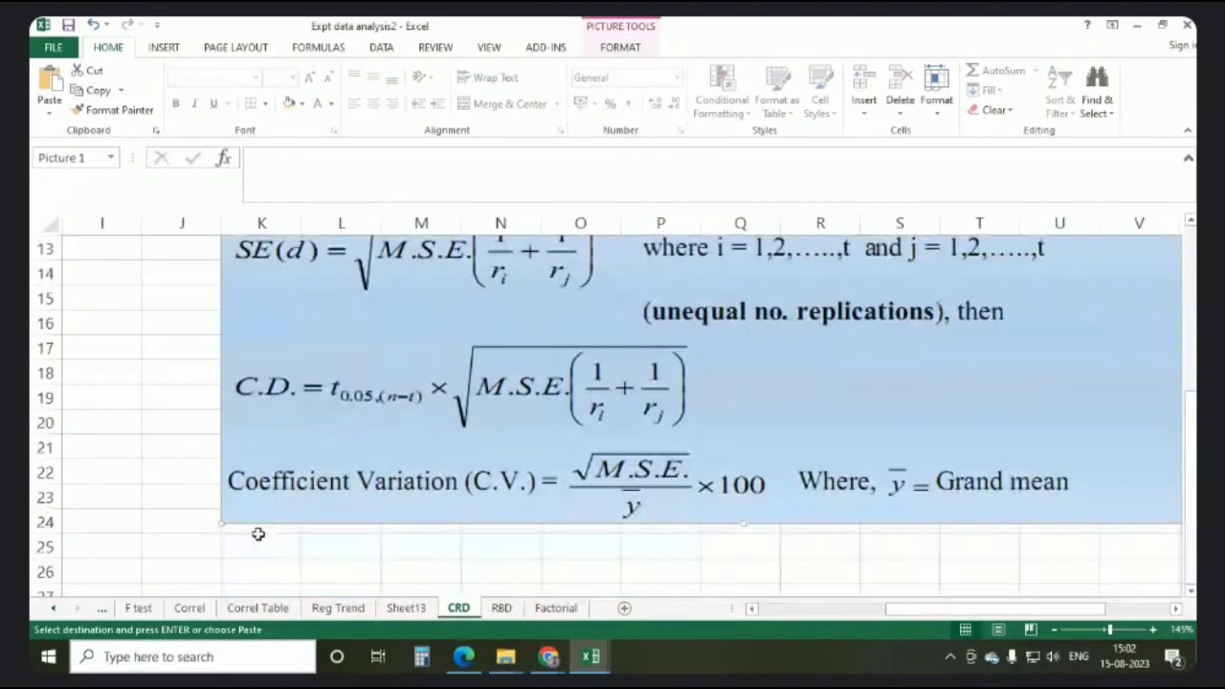
pyautogui.moveTo(221, 522); pyautogui.dragTo(300, 472)
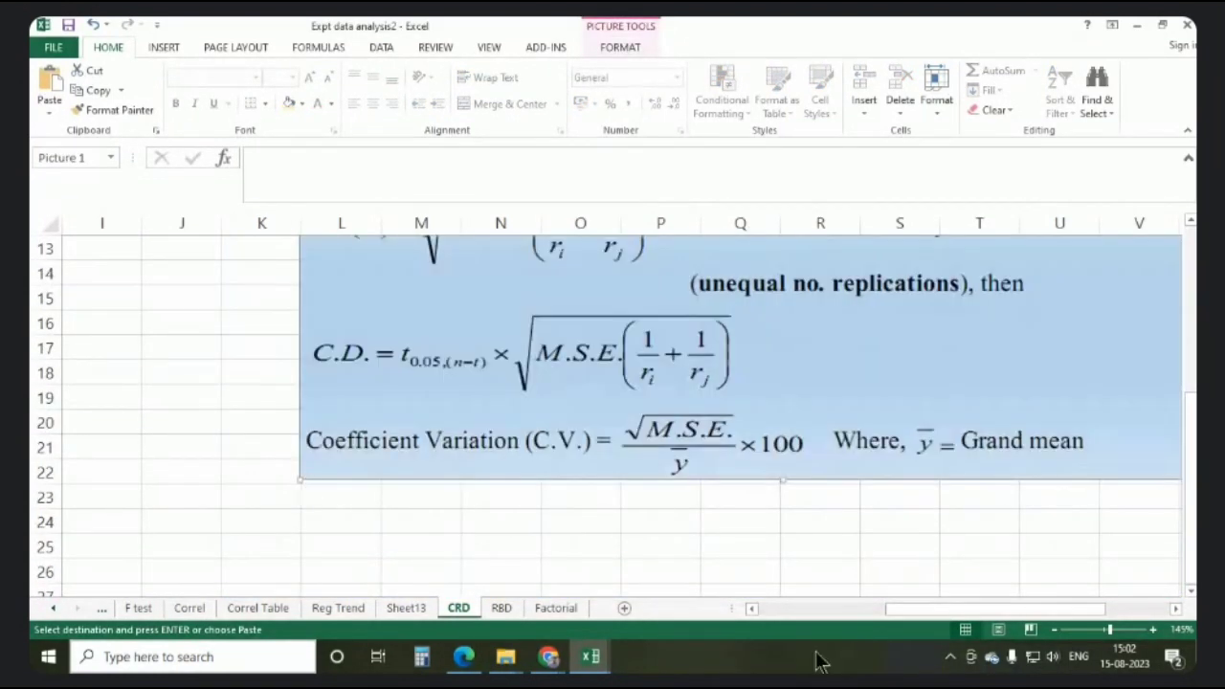
# Examine the SE(d), C.D. and coefficient of variation formulas in the picture and return to the treatment data table
pyautogui.moveTo(1011, 607); pyautogui.dragTo(1046, 602)
pyautogui.scroll(4, 820, 487)
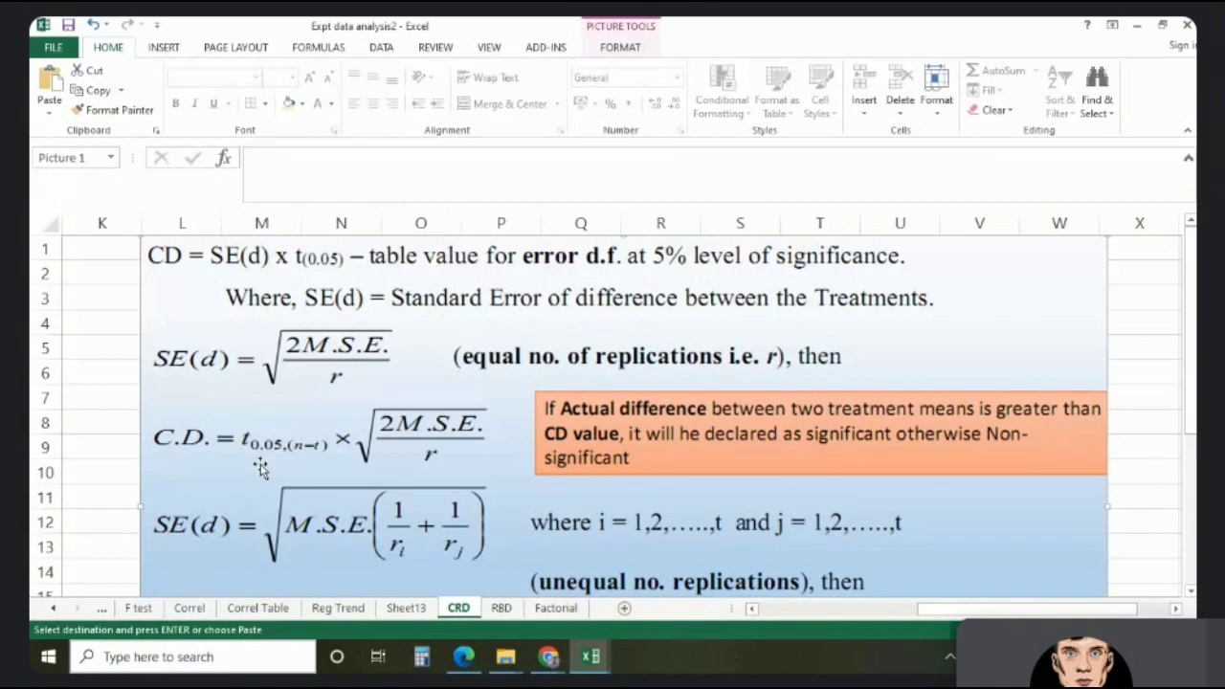
pyautogui.scroll(-3, 430, 453)
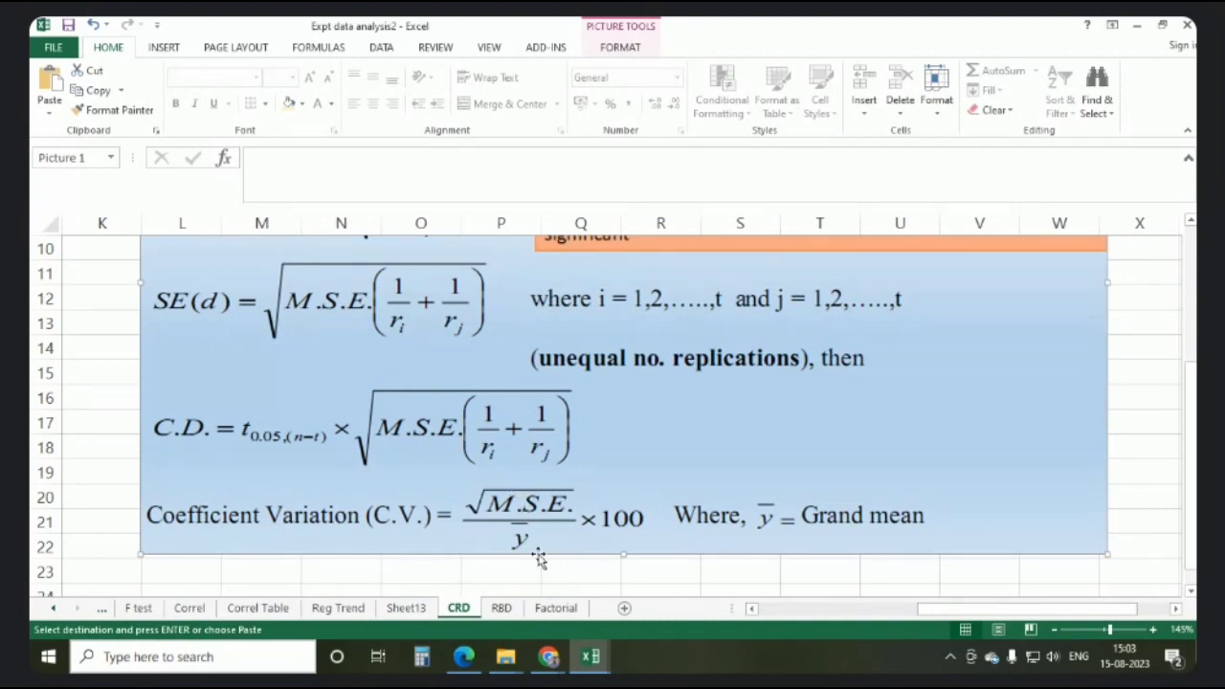
pyautogui.moveTo(927, 606); pyautogui.dragTo(765, 616)
pyautogui.scroll(3, 287, 440)
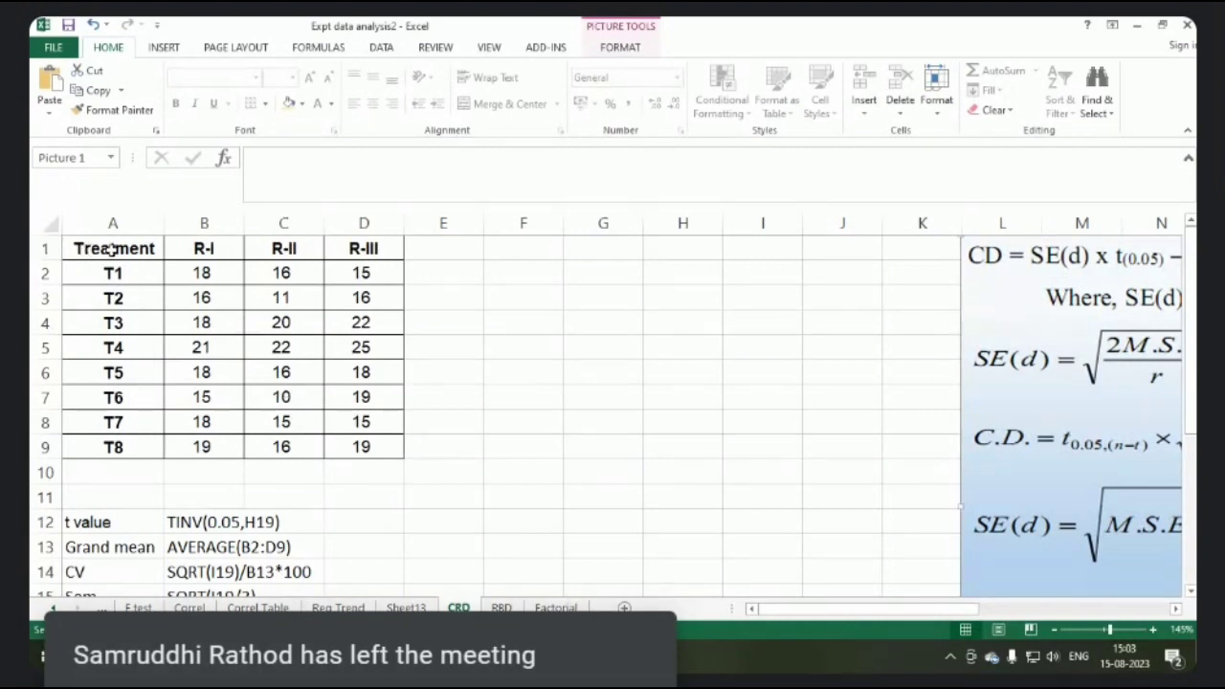
# Start the Anova: Single Factor analysis from the Data Analysis tools for the CRD treatment data
pyautogui.click(379, 46)
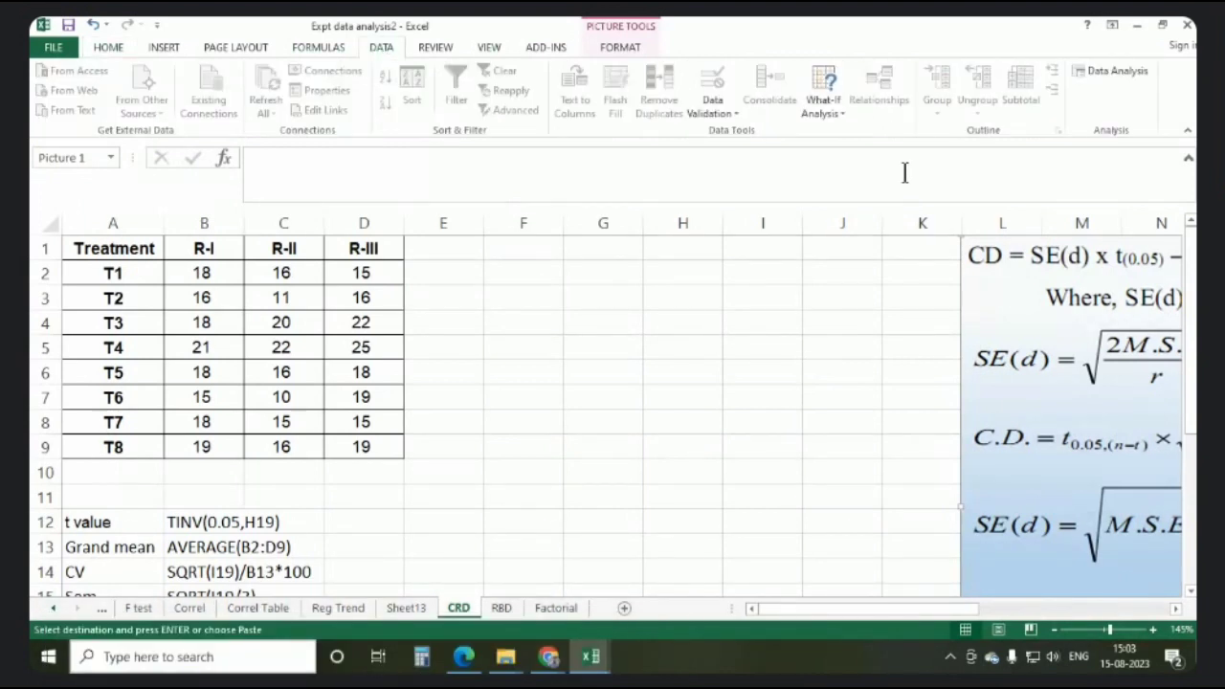
pyautogui.click(1112, 70)
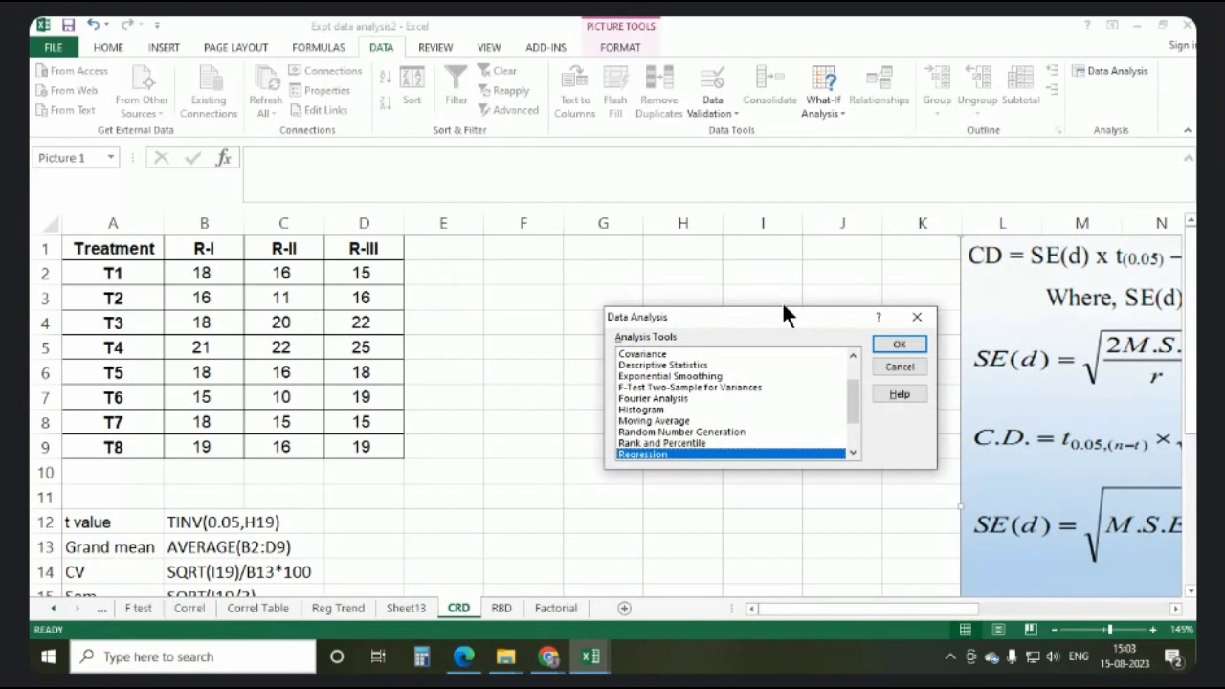
pyautogui.scroll(2, 670, 407)
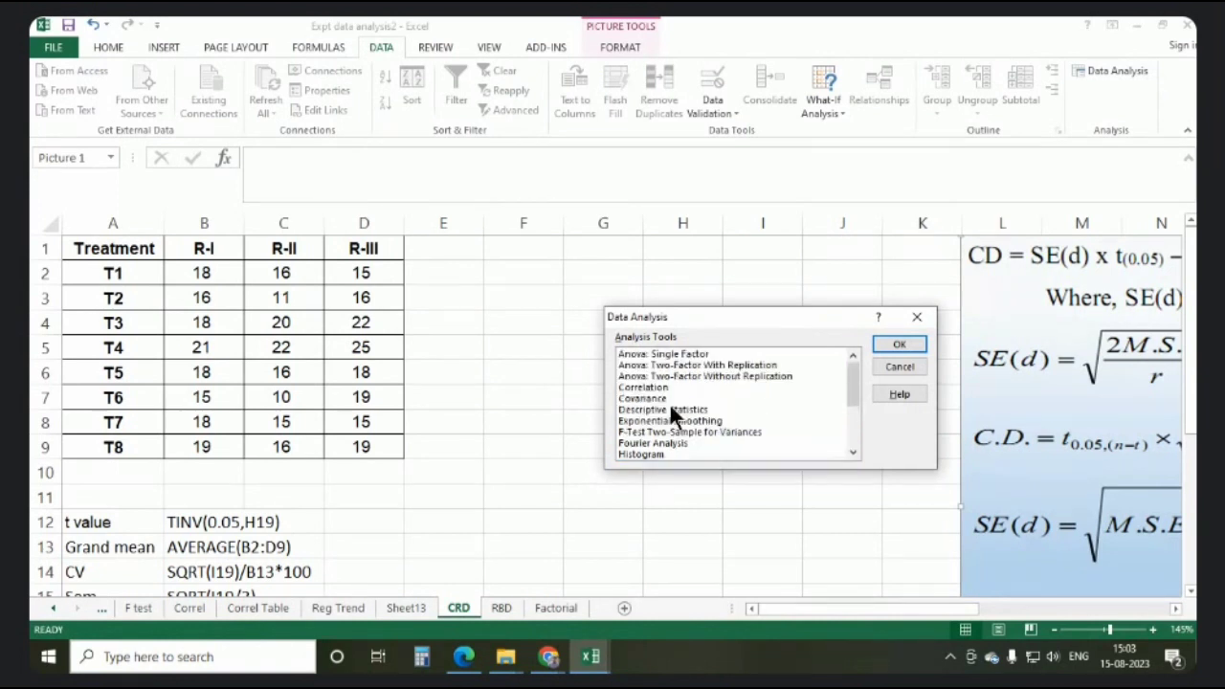
pyautogui.click(654, 354)
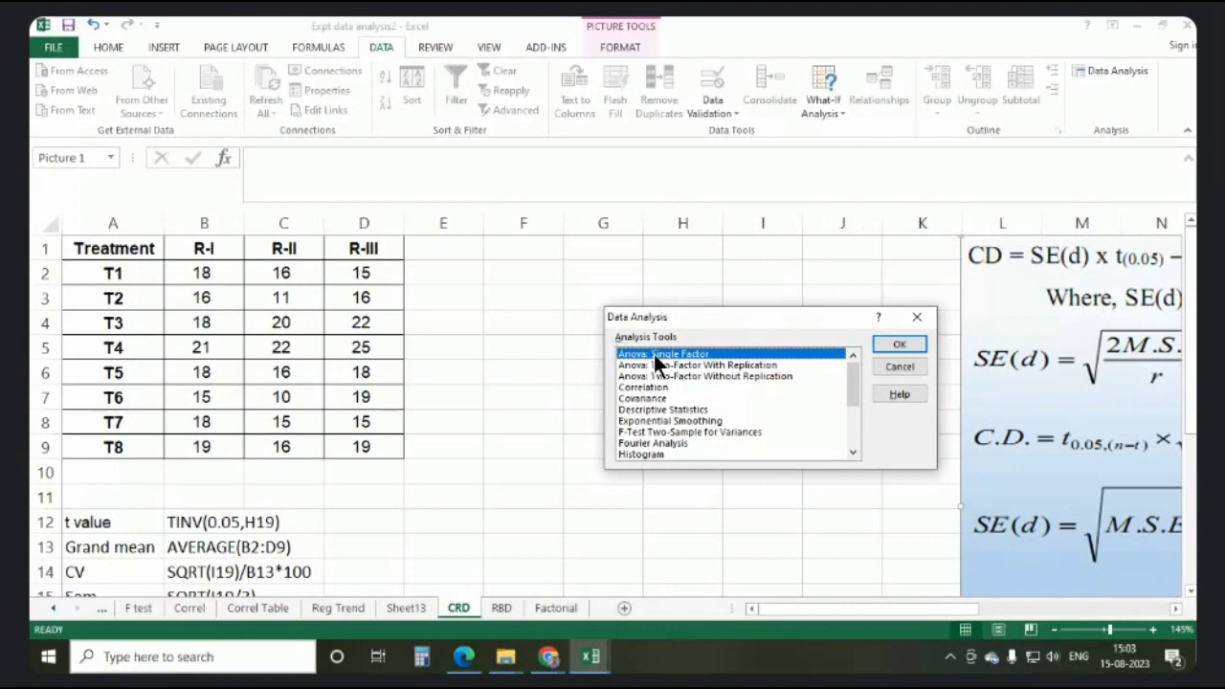
pyautogui.click(914, 344)
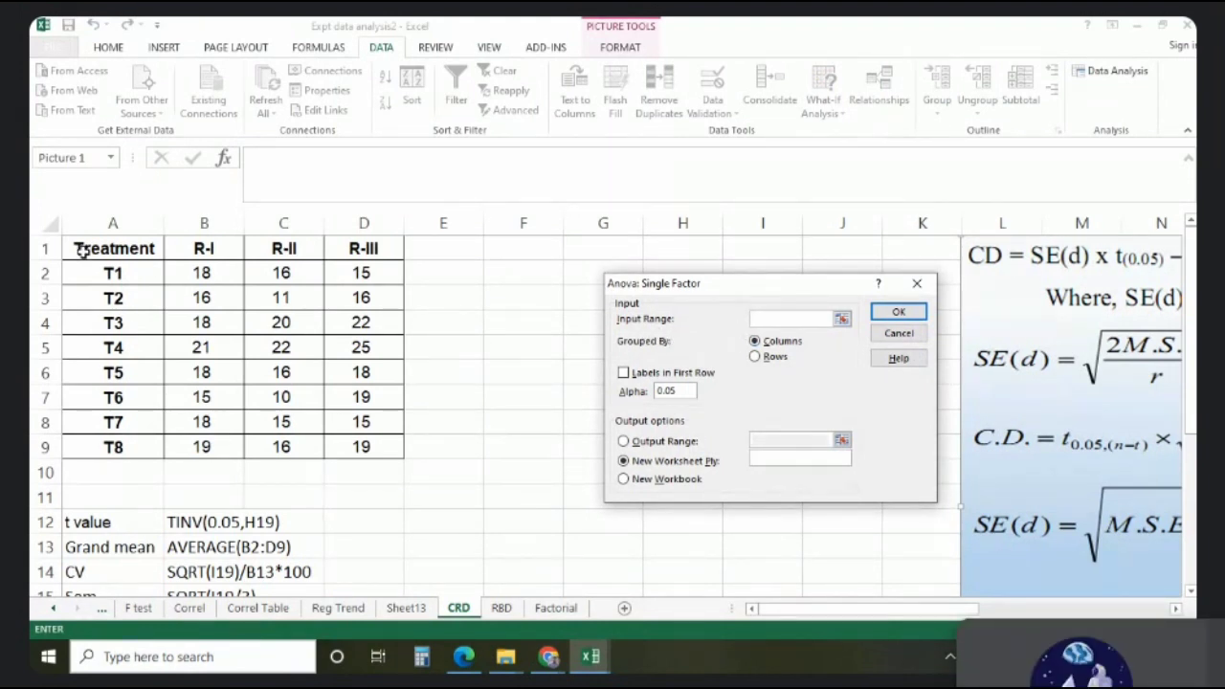
# Set the ANOVA input range to A1:D9, grouped by rows, with labels in the first column
pyautogui.moveTo(102, 248); pyautogui.dragTo(381, 445)
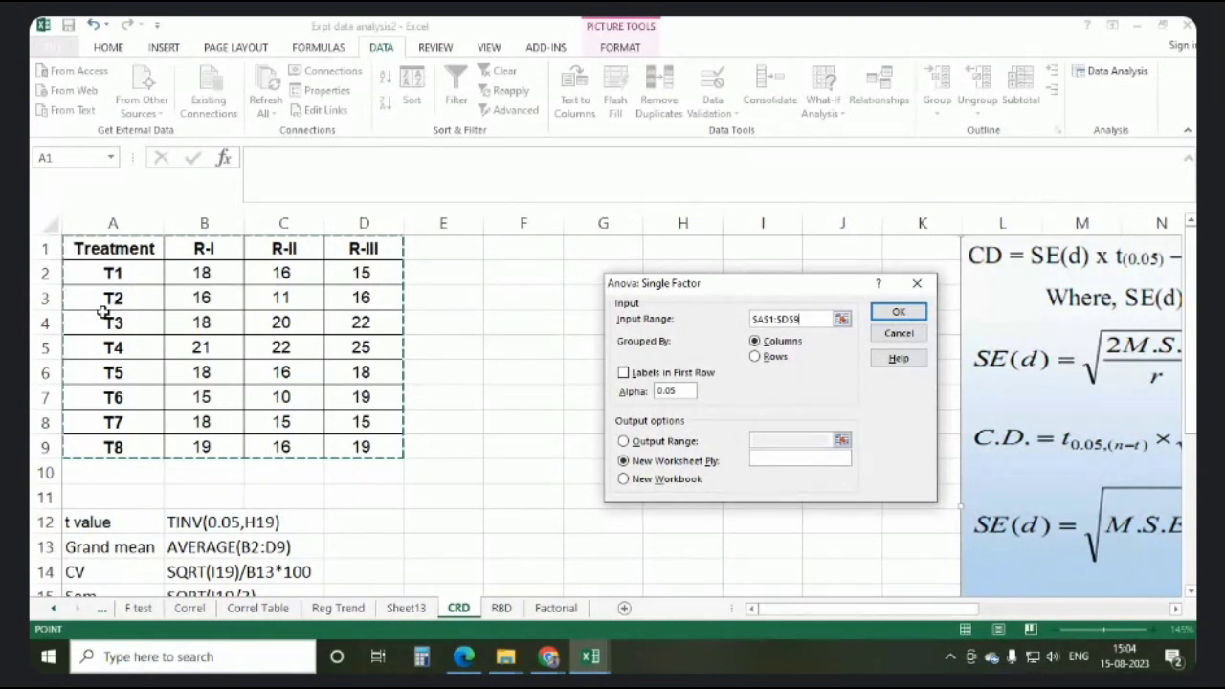
pyautogui.click(756, 355)
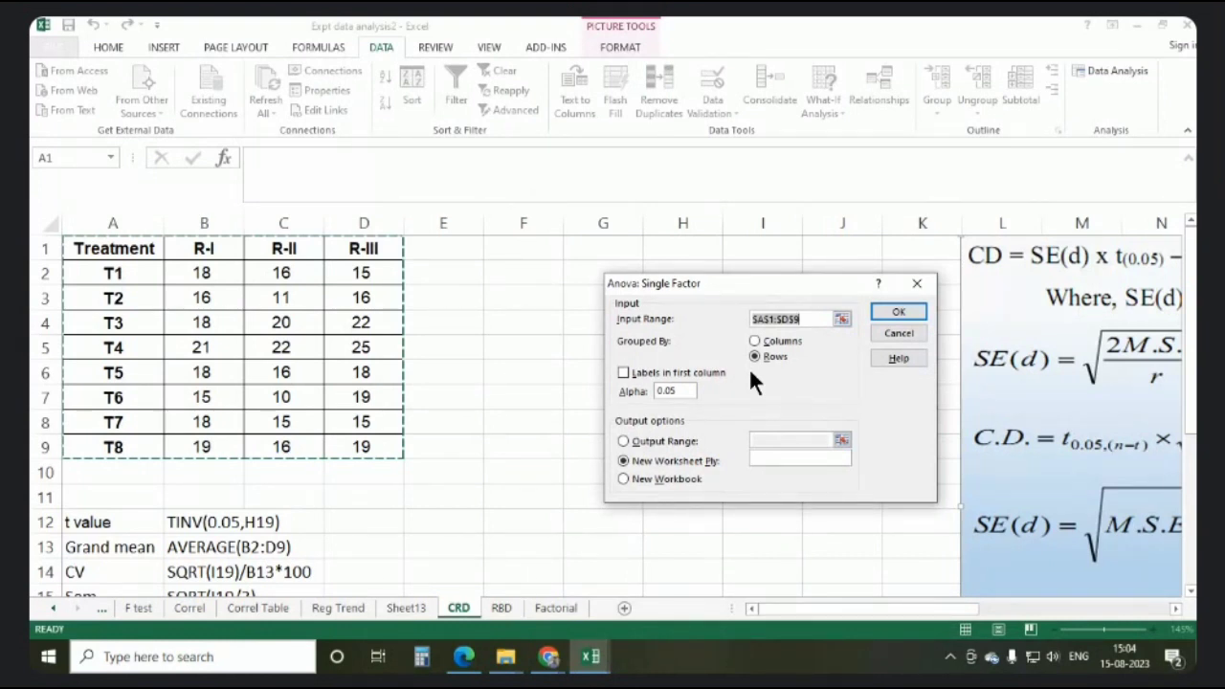
pyautogui.click(623, 373)
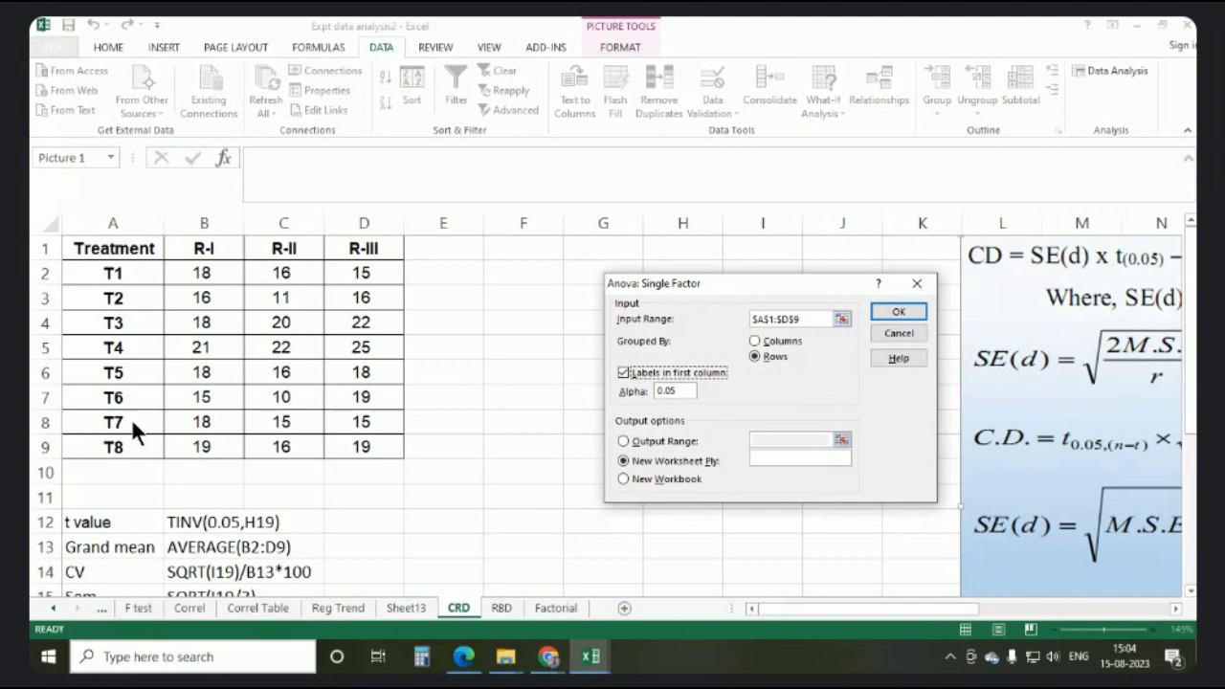
# Set the ANOVA output range to cell F2 on the same sheet and try to run the analysis
pyautogui.click(623, 441)
pyautogui.click(806, 444)
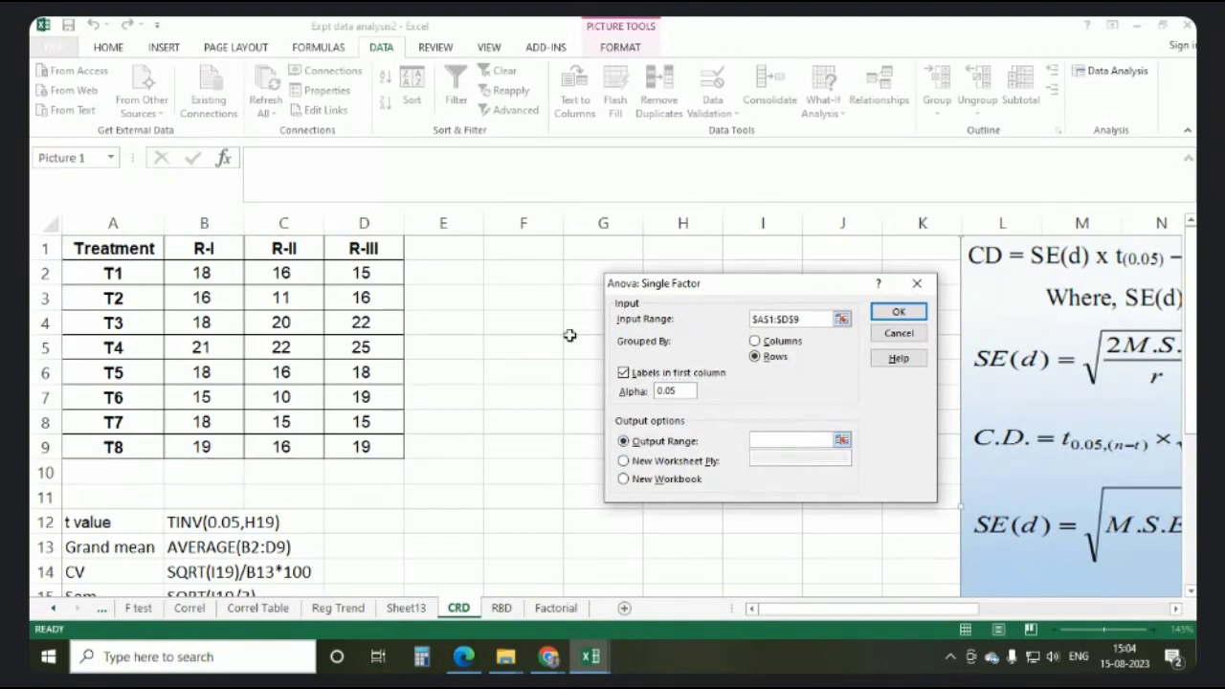
pyautogui.click(526, 278)
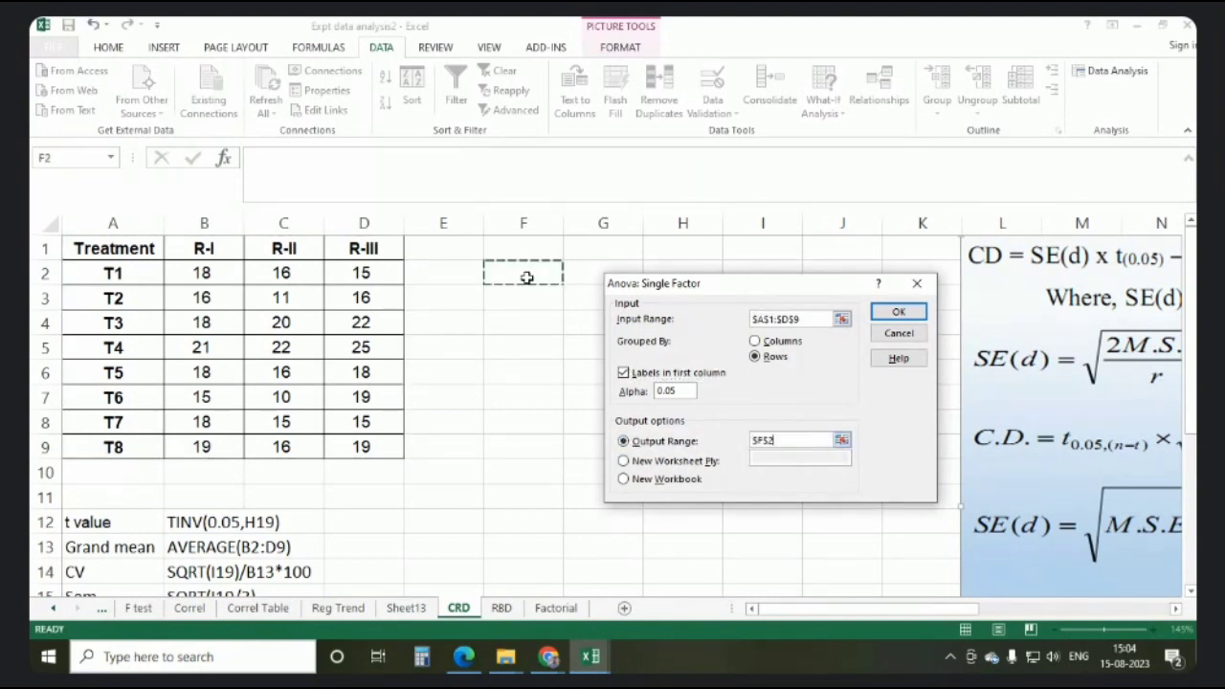
pyautogui.click(911, 310)
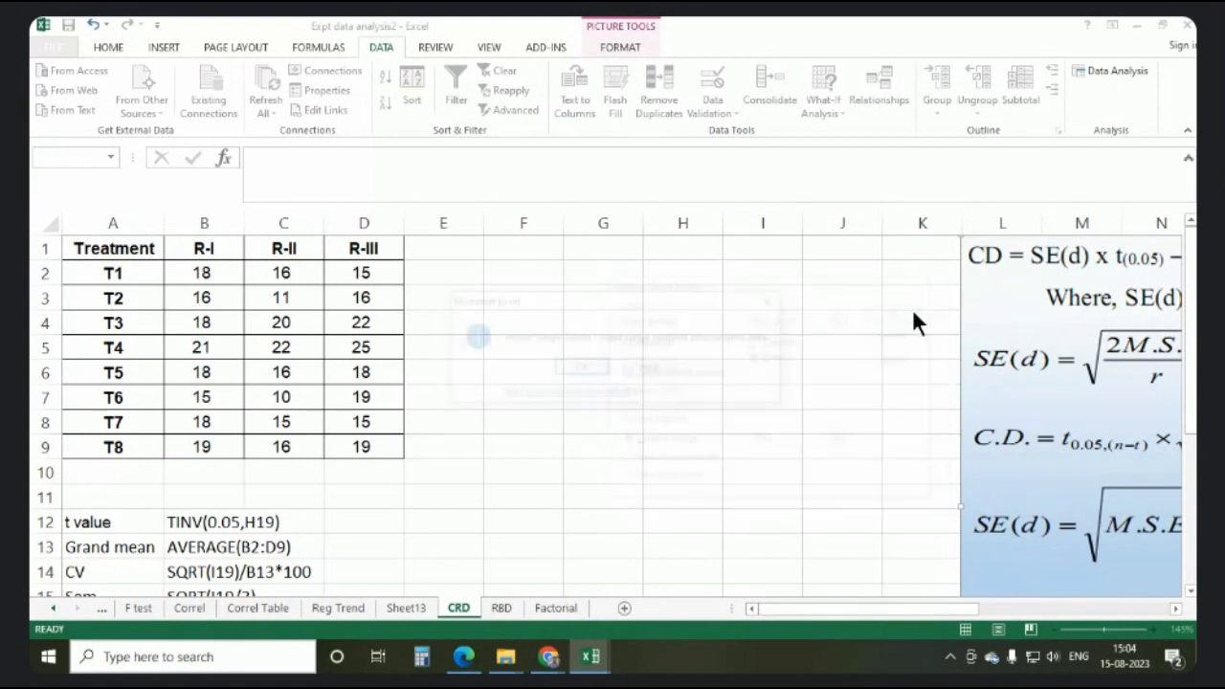
pyautogui.click(581, 368)
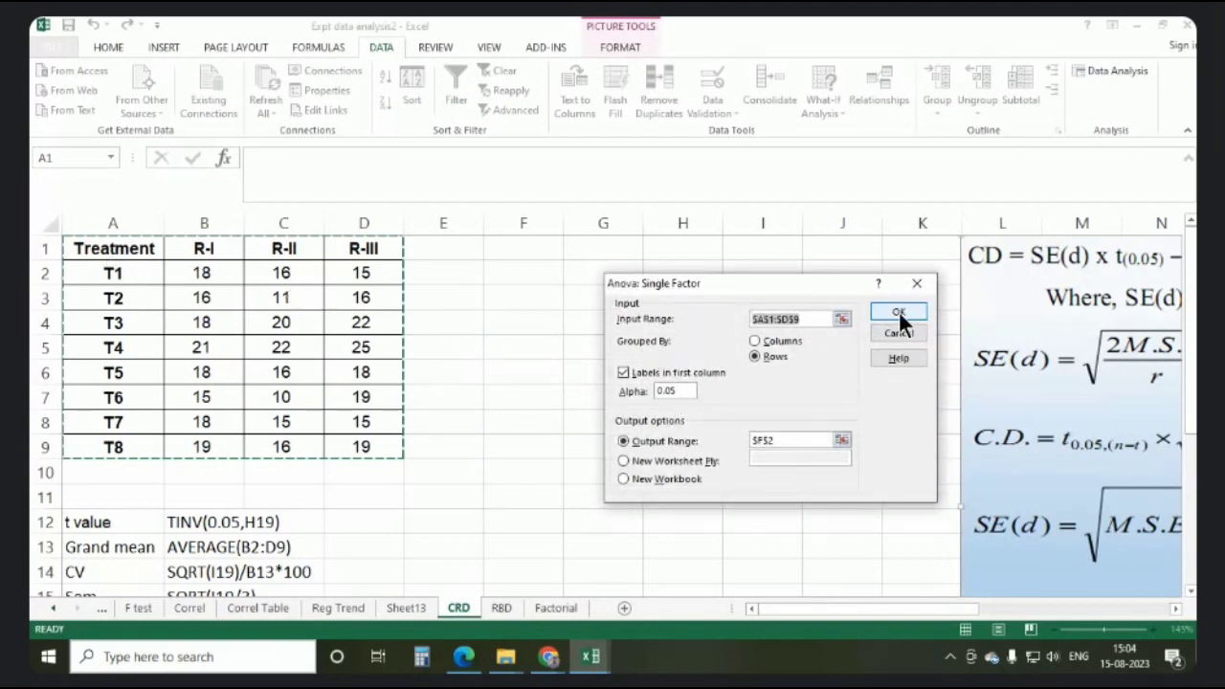
# Change the ANOVA input range to A2:D9, leaving out the header row, and run the analysis
pyautogui.click(841, 316)
pyautogui.moveTo(102, 274); pyautogui.dragTo(359, 445)
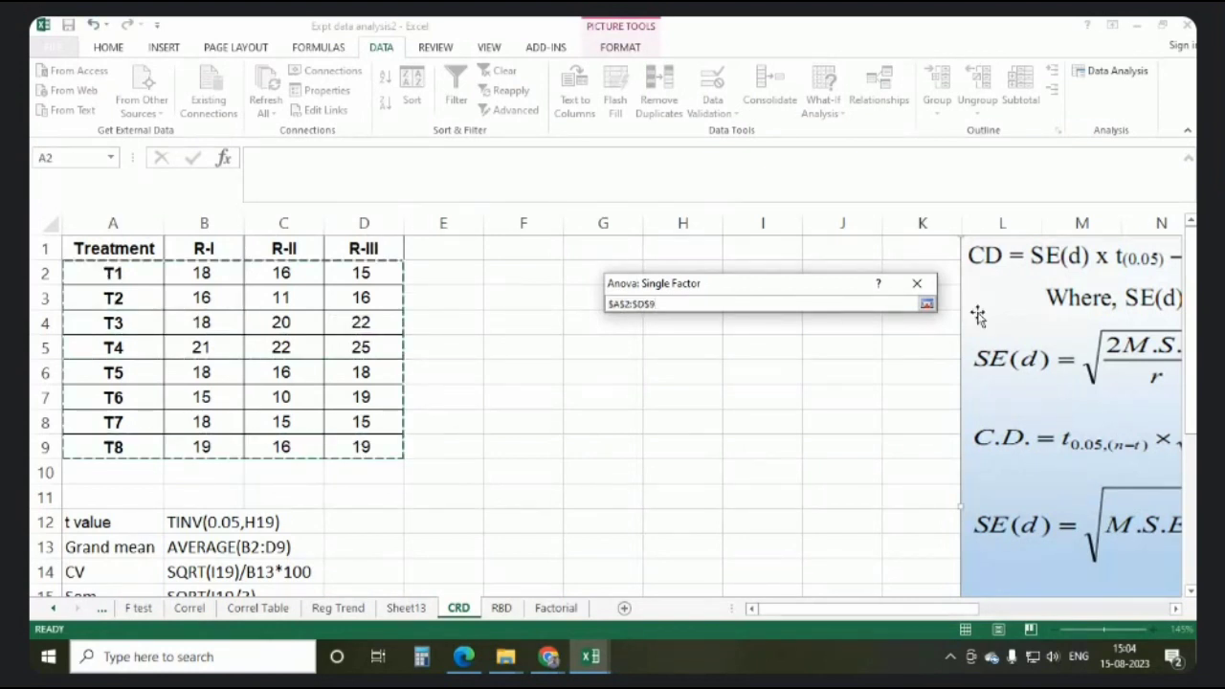
pyautogui.click(926, 303)
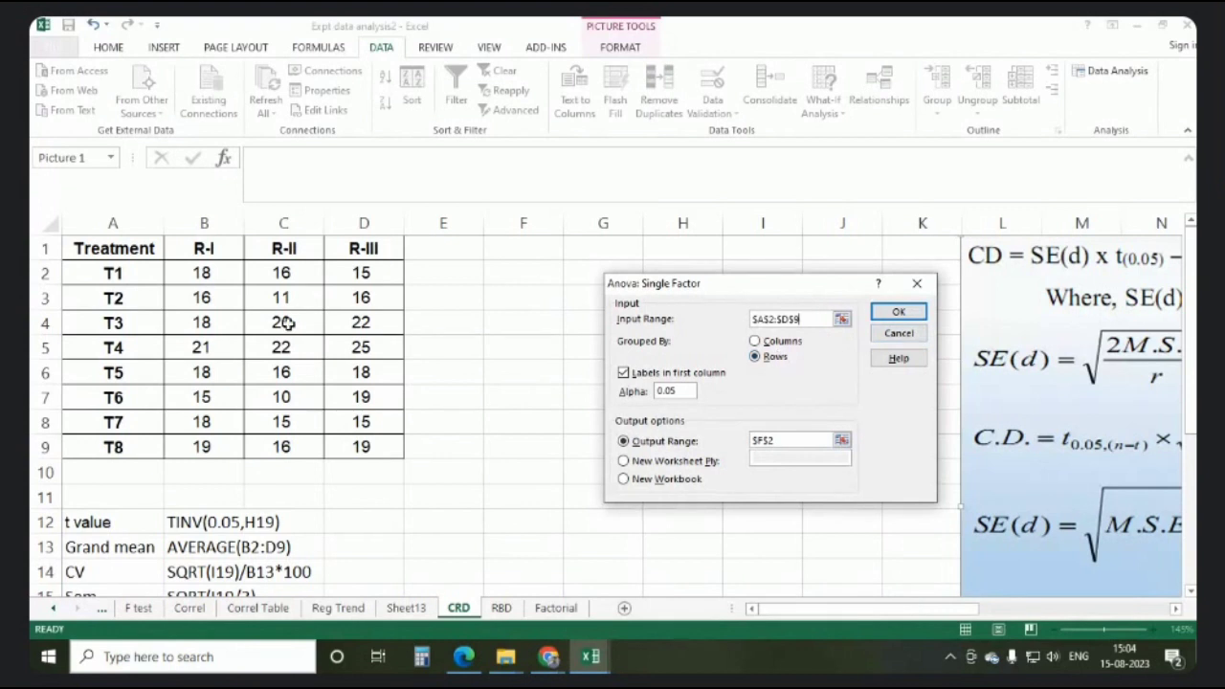
pyautogui.moveTo(101, 274); pyautogui.dragTo(371, 439)
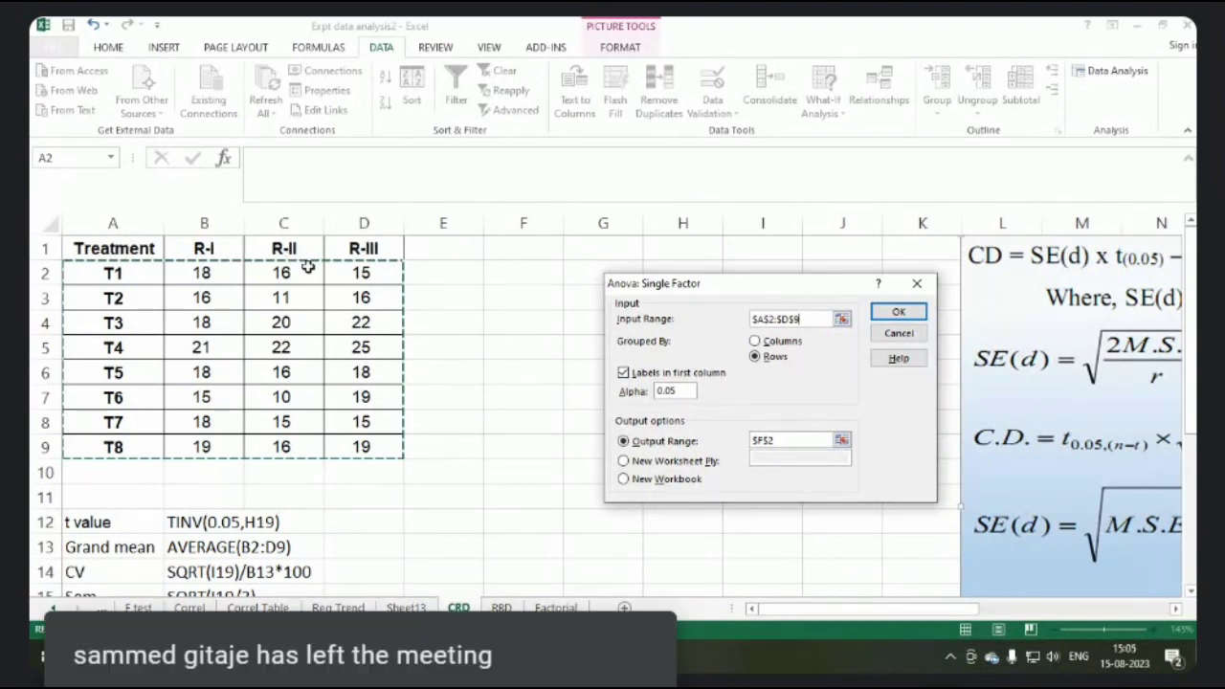
pyautogui.moveTo(107, 275); pyautogui.dragTo(385, 437)
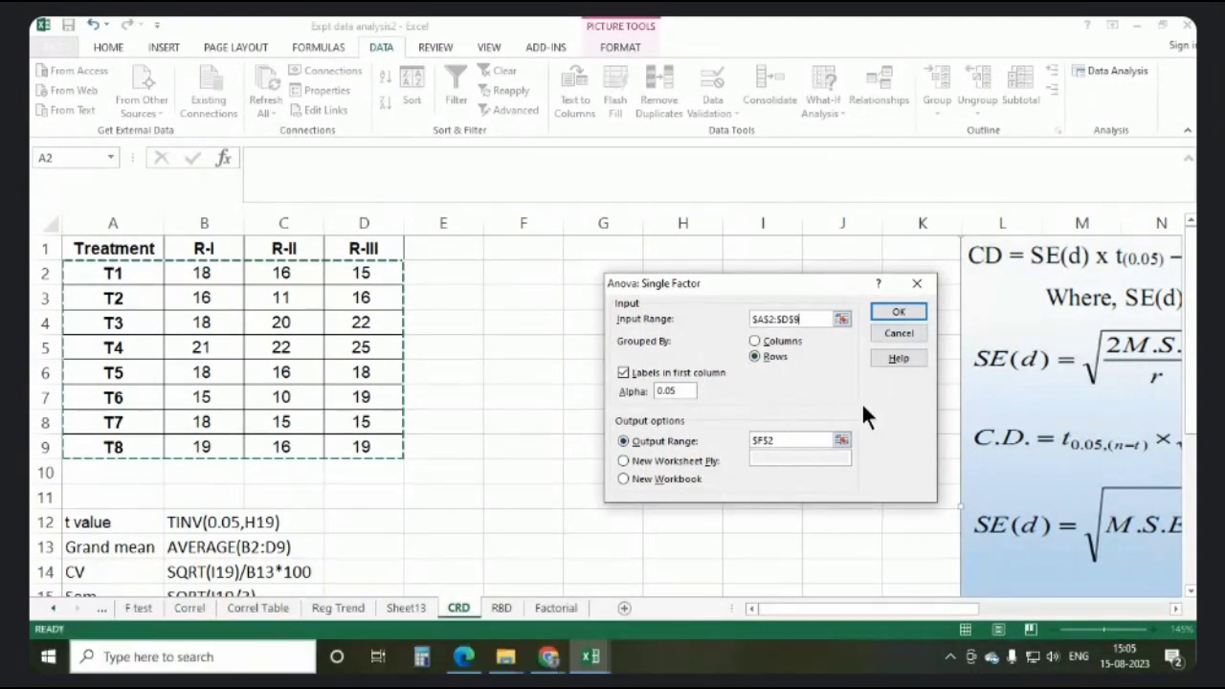
pyautogui.click(890, 314)
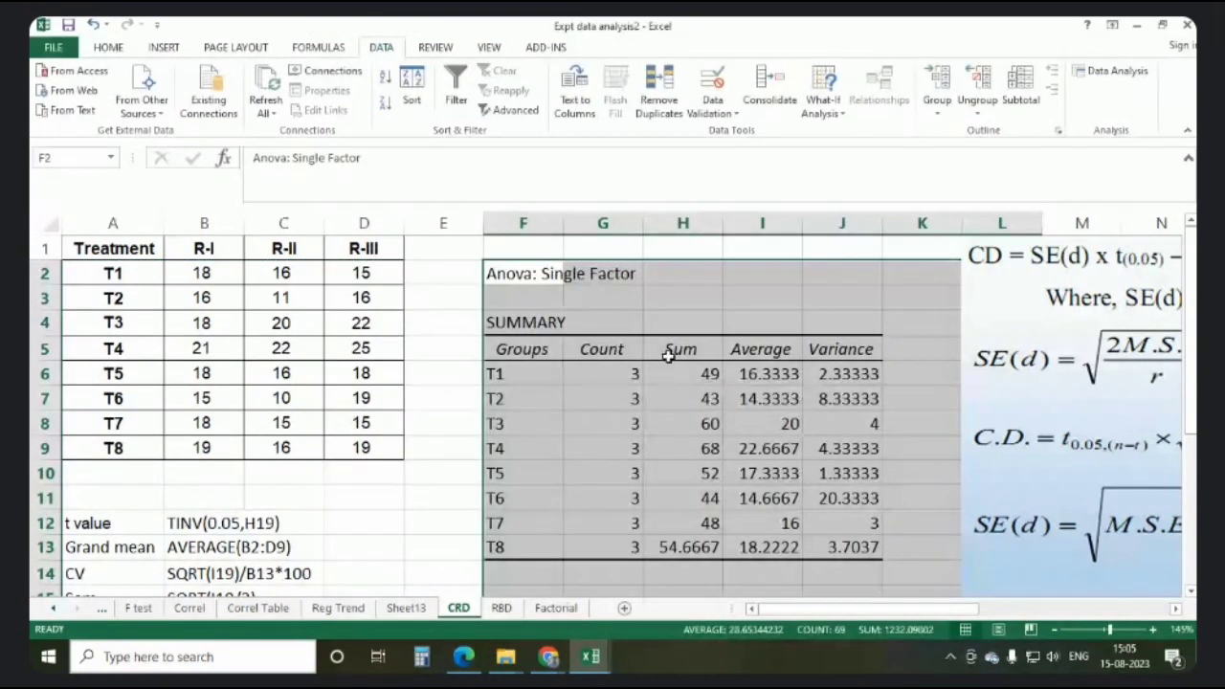
# Format the Average and Variance values in I6:J13 of the ANOVA summary to one decimal place
pyautogui.click(510, 373)
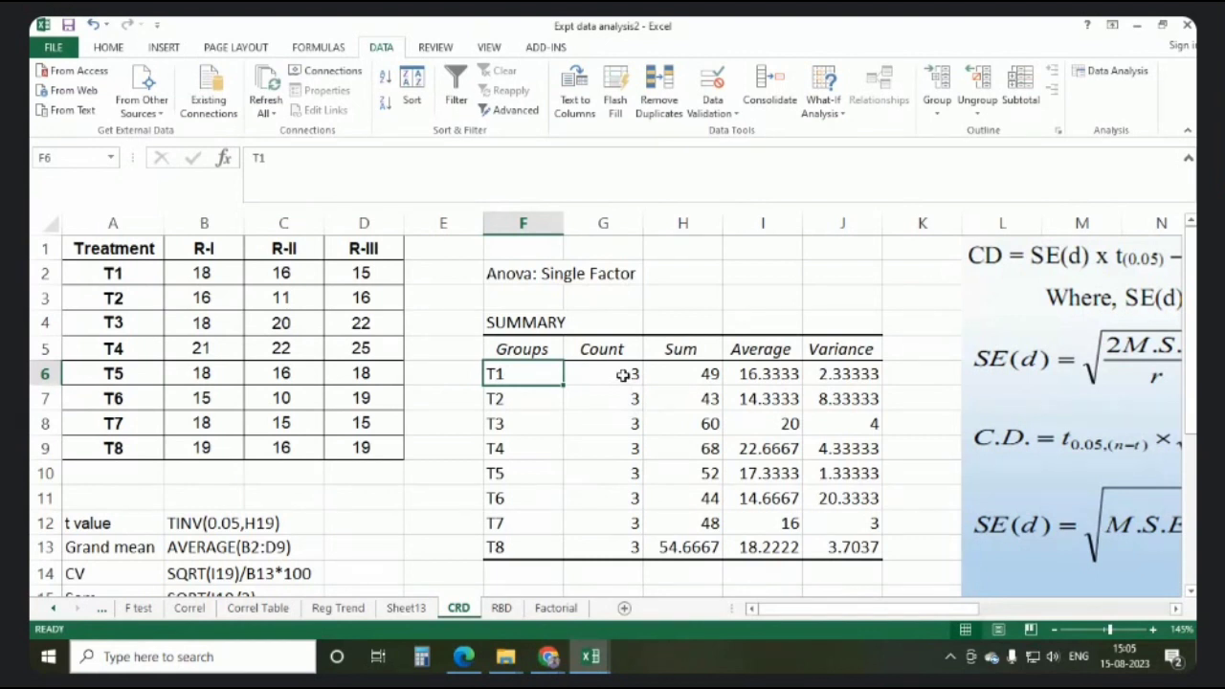
pyautogui.click(697, 379)
pyautogui.moveTo(766, 374); pyautogui.dragTo(848, 547)
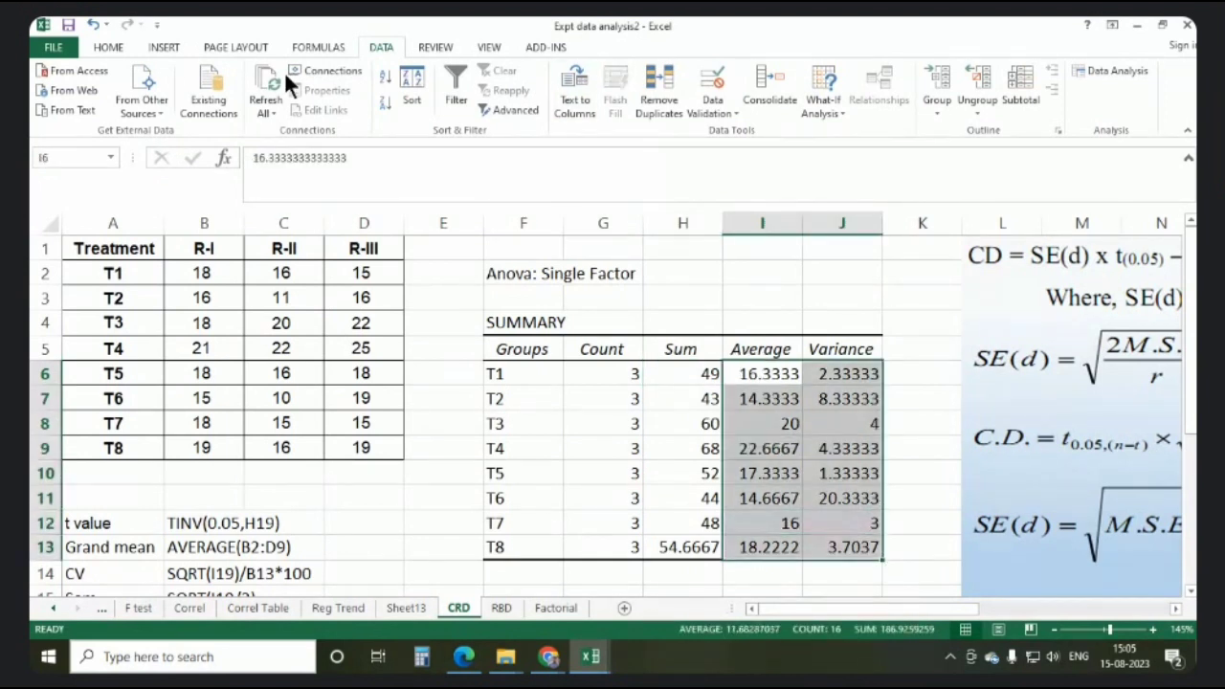
pyautogui.click(110, 47)
pyautogui.click(674, 103)
pyautogui.click(674, 104)
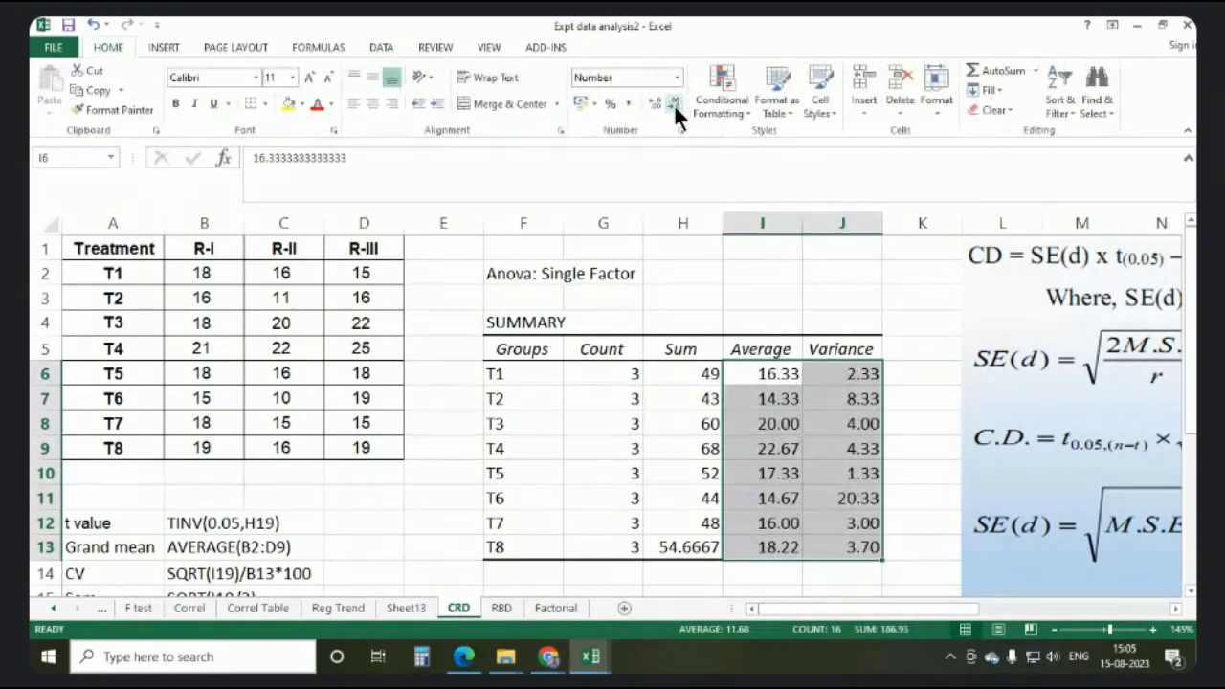
pyautogui.click(674, 104)
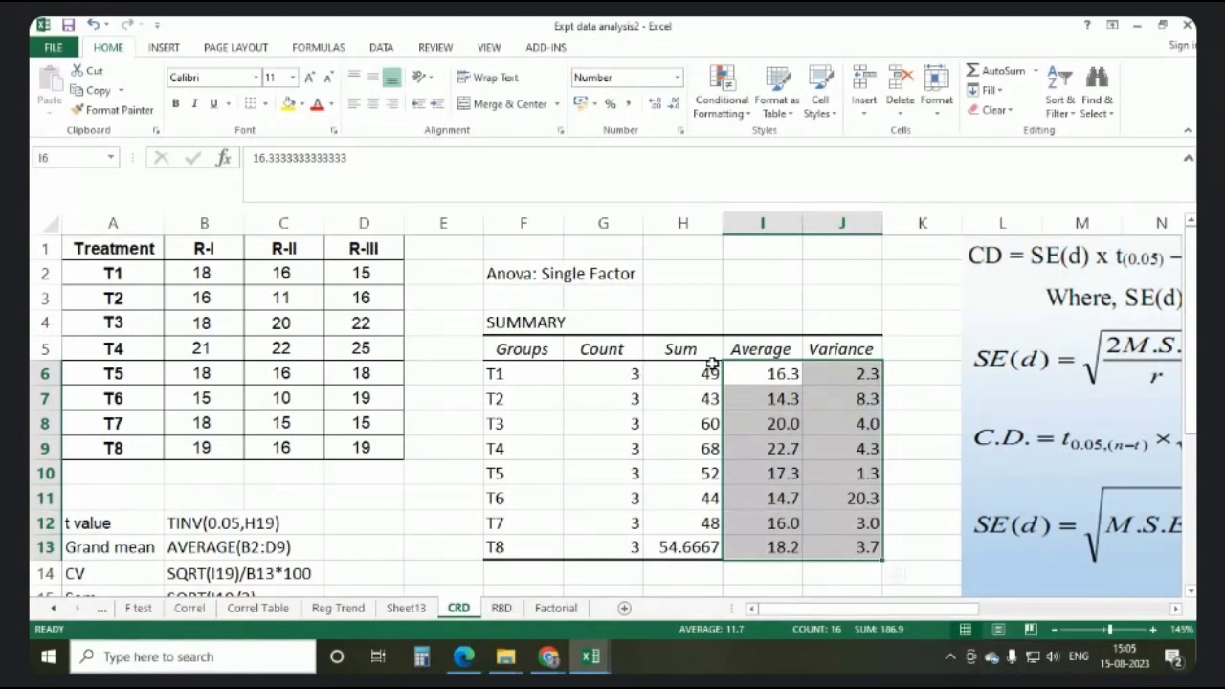
# Move the formula picture clear of the ANOVA table and widen column F to show the full source names
pyautogui.scroll(-2, 800, 371)
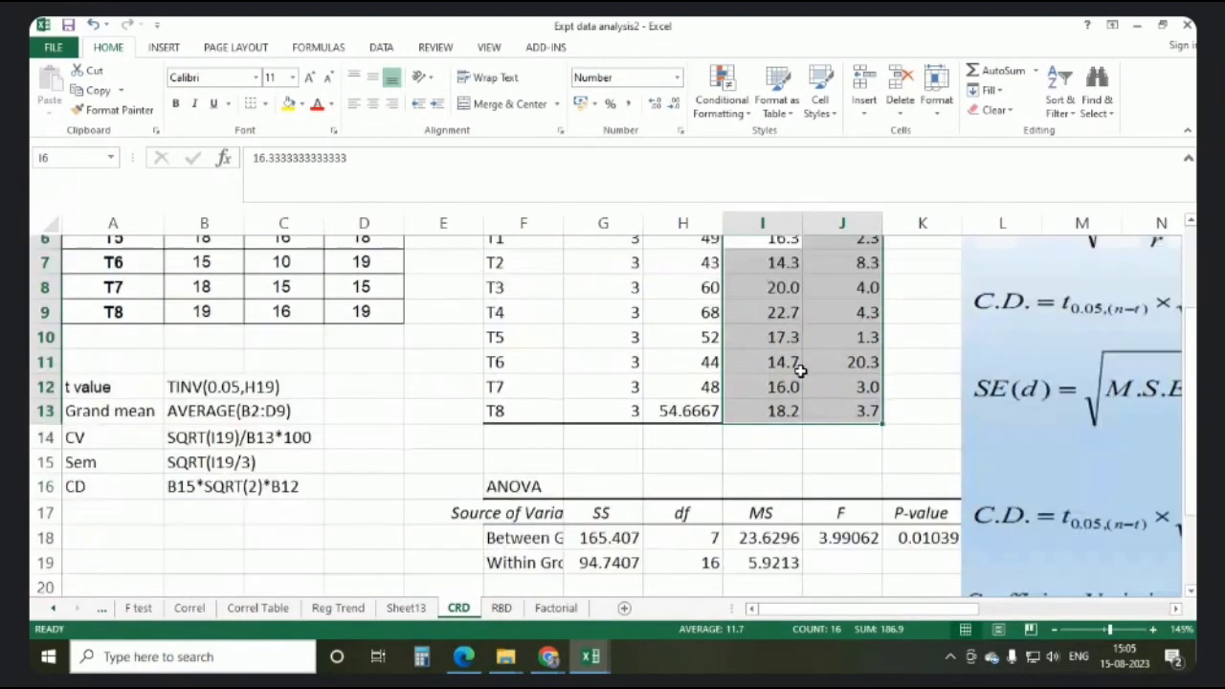
pyautogui.scroll(-2, 800, 371)
pyautogui.moveTo(973, 377); pyautogui.dragTo(1151, 377)
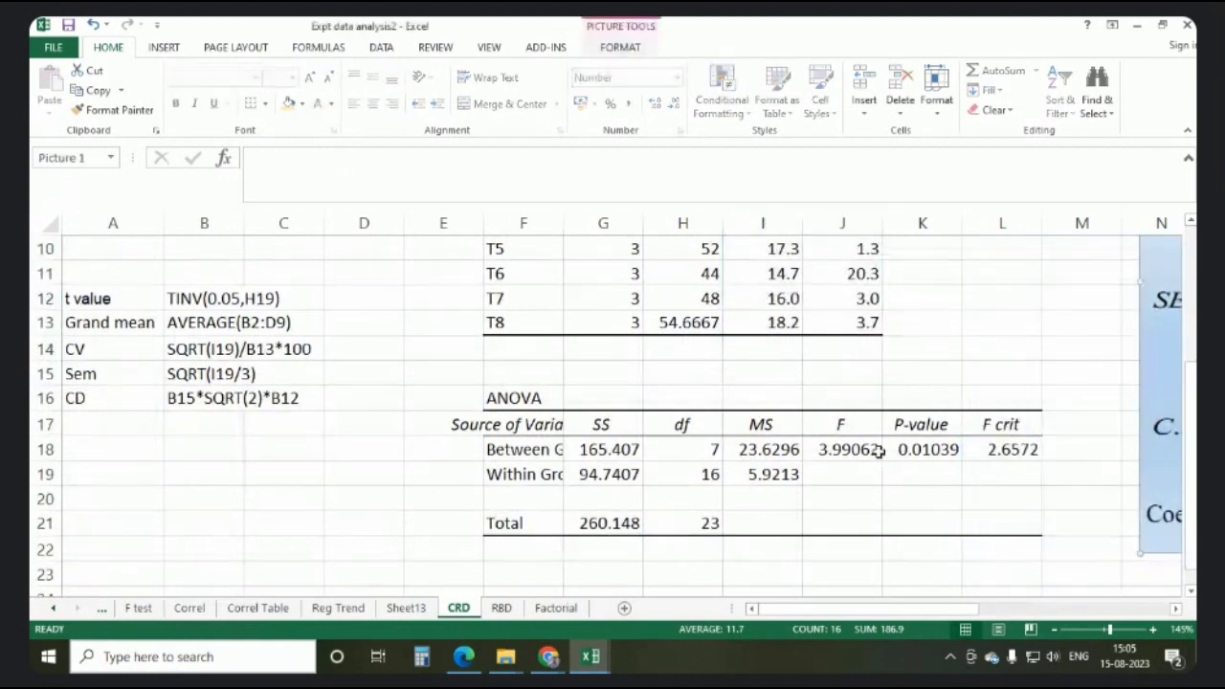
pyautogui.moveTo(562, 221); pyautogui.dragTo(648, 222)
pyautogui.moveTo(810, 613); pyautogui.dragTo(852, 616)
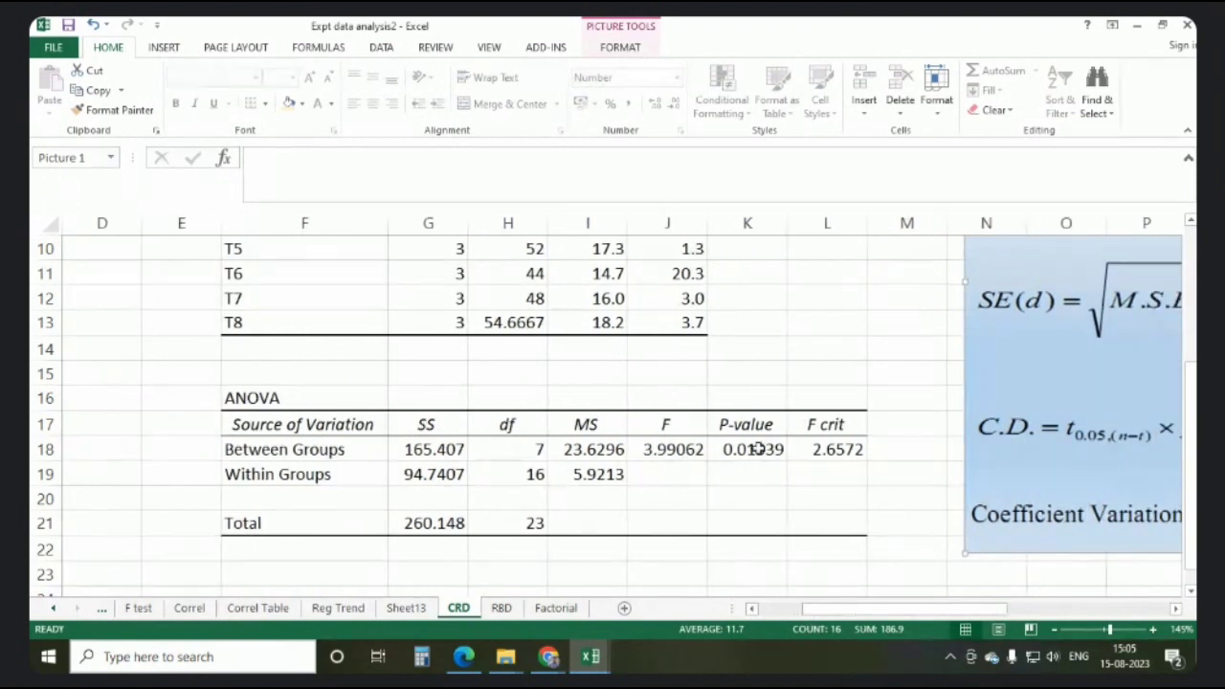
# Highlight the P-value heading and its value in K17:K18 with yellow fill
pyautogui.keyDown('ctrl'); pyautogui.scroll(1, 814, 494); pyautogui.keyUp('ctrl')
pyautogui.moveTo(897, 609); pyautogui.dragTo(926, 618)
pyautogui.click(728, 473)
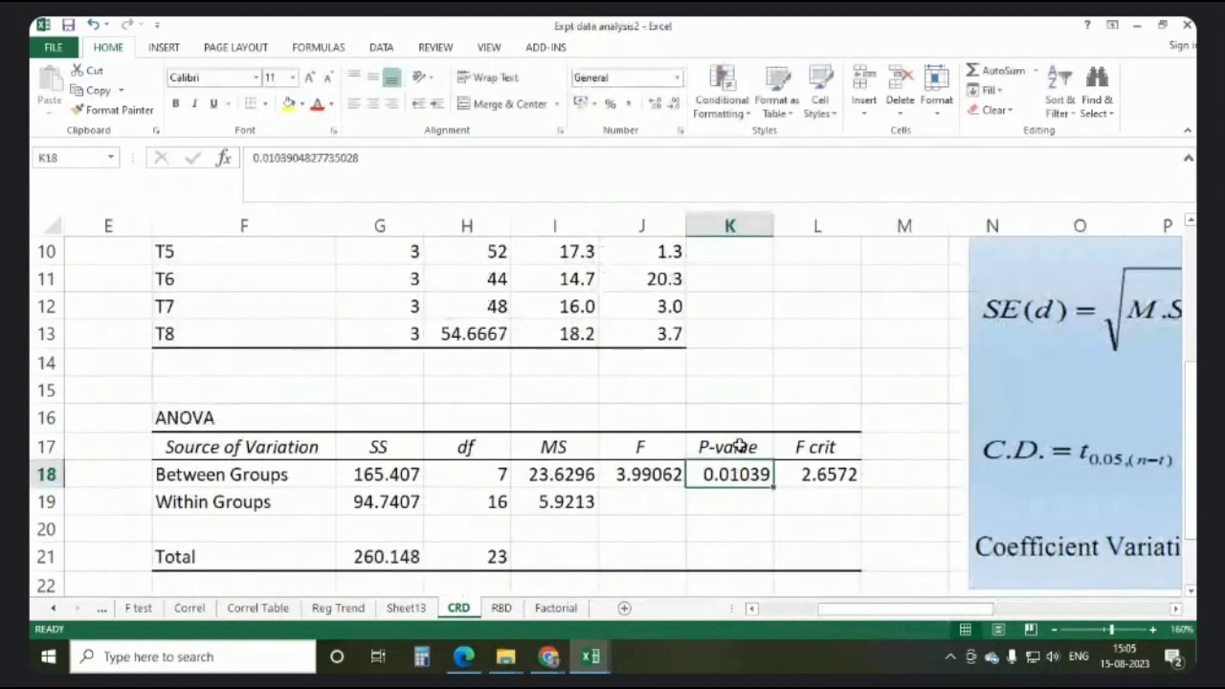
pyautogui.moveTo(738, 446); pyautogui.dragTo(738, 470)
pyautogui.click(288, 104)
pyautogui.click(744, 473)
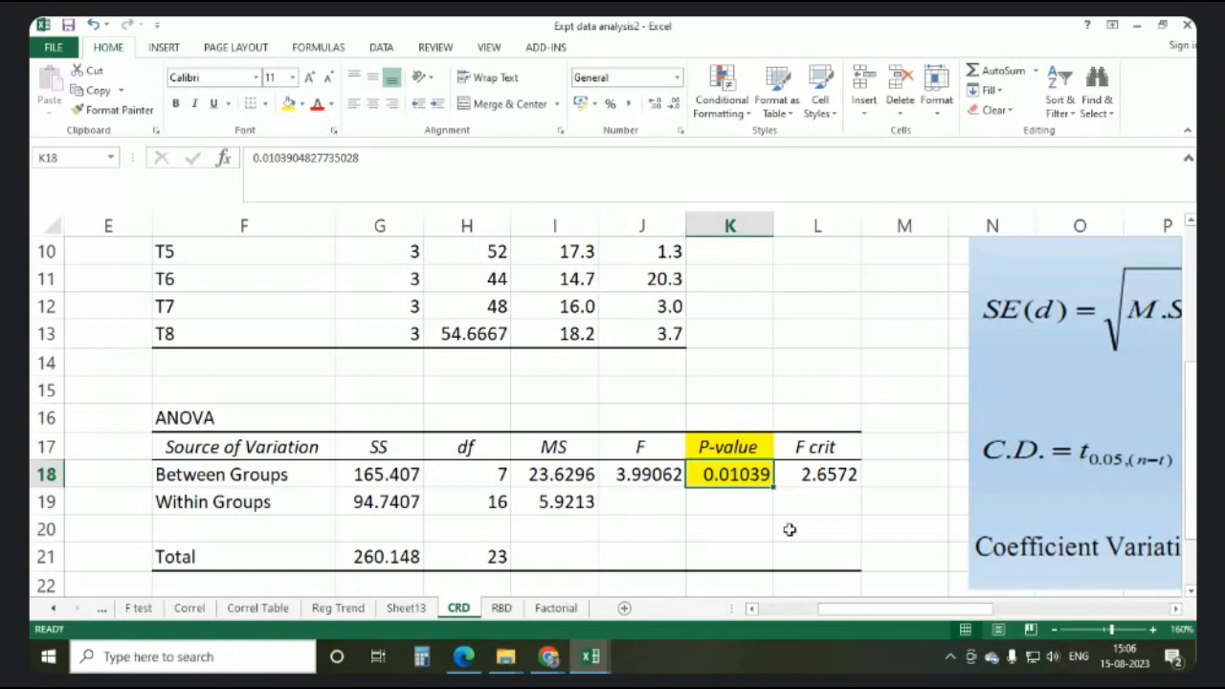
pyautogui.click(732, 531)
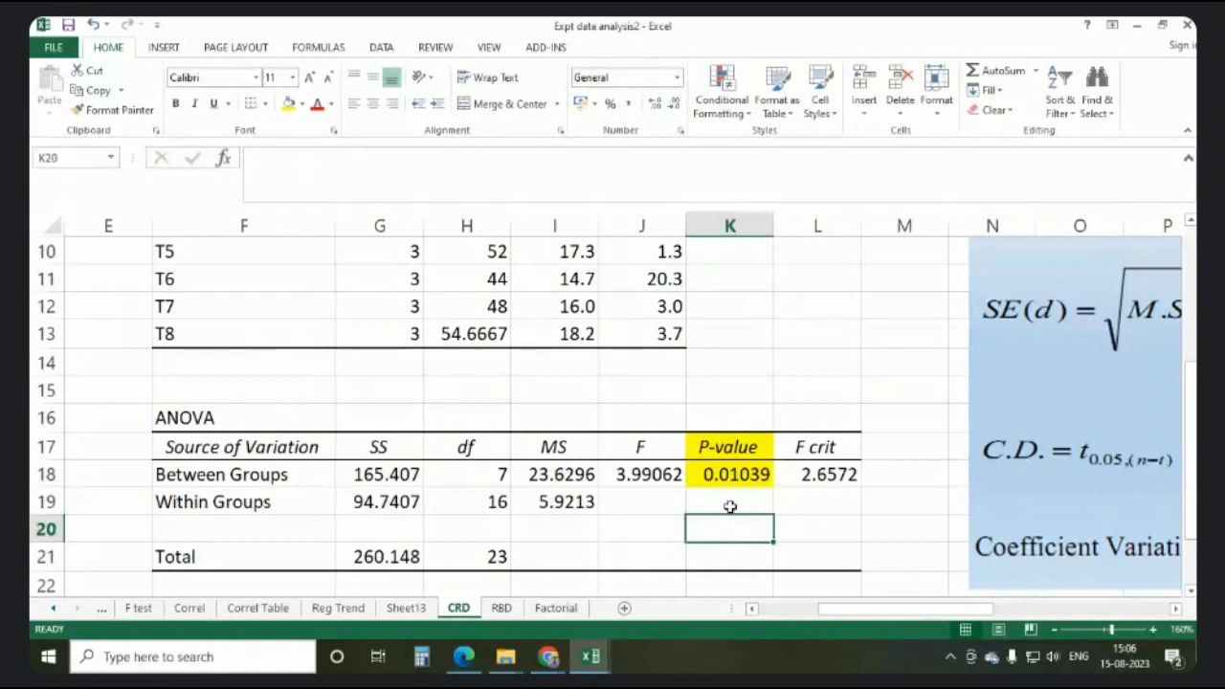
# Reduce the P-value in K18 to two decimal places
pyautogui.click(732, 471)
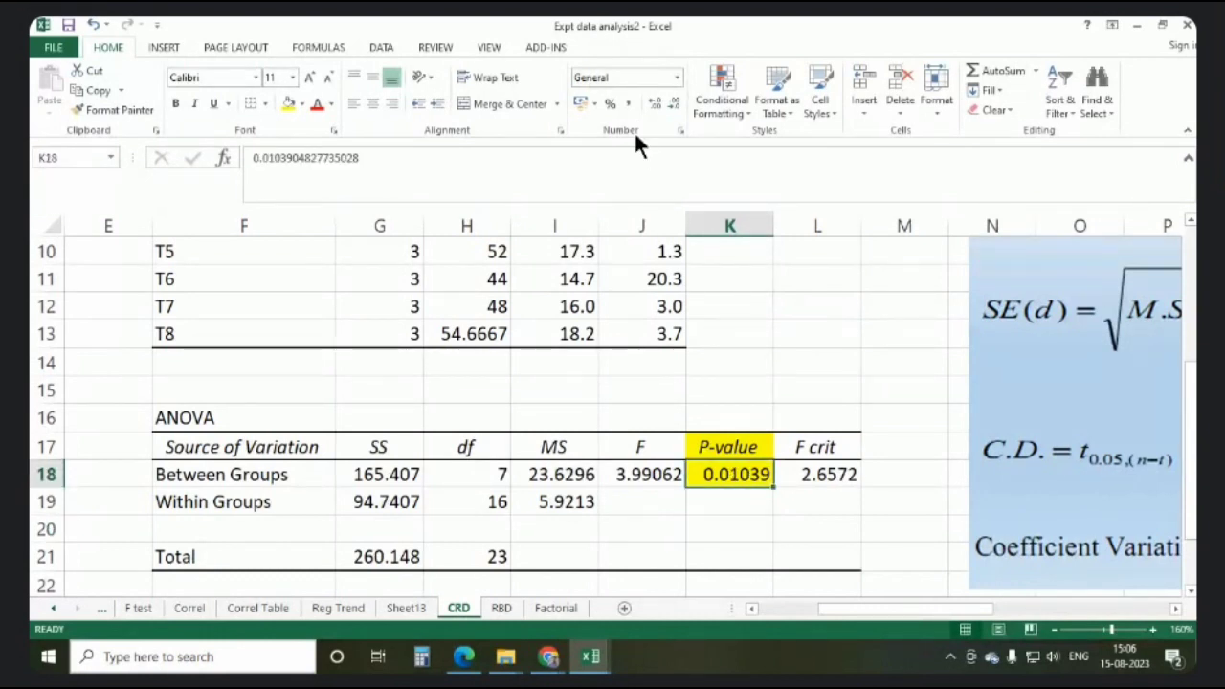
pyautogui.click(674, 101)
pyautogui.click(674, 102)
pyautogui.click(673, 101)
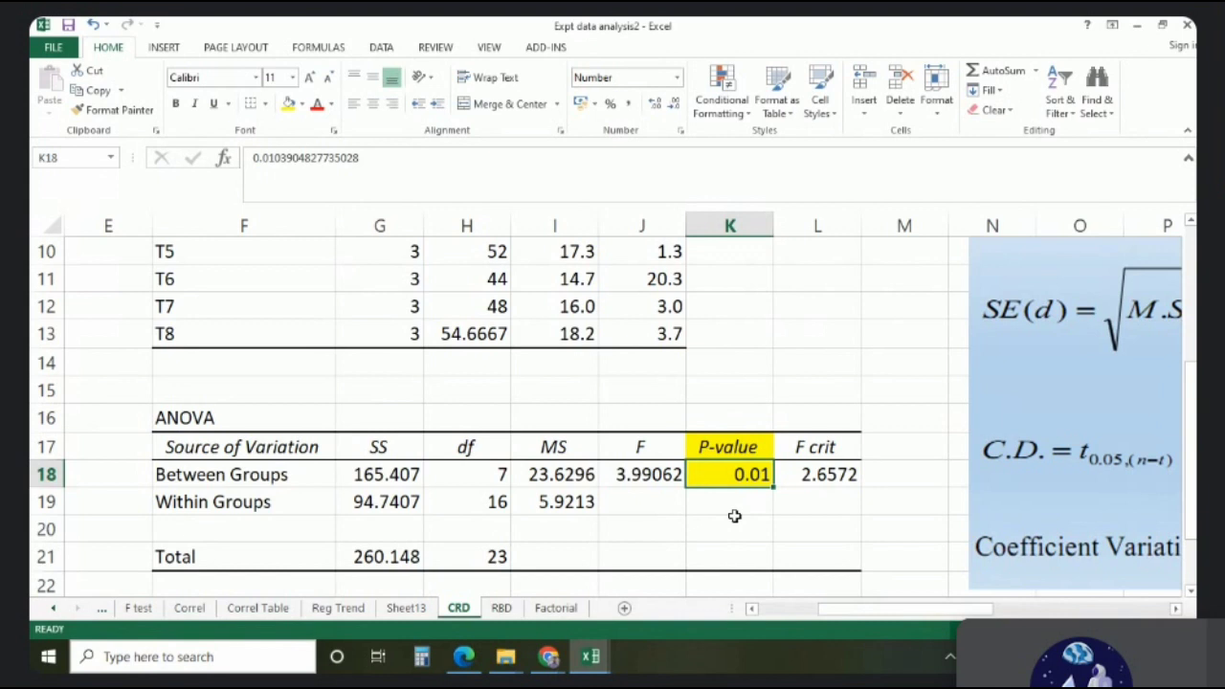
# Calculate the t value in D12 with TINV, using probability 0.05 and the Within Groups df in H19
pyautogui.moveTo(856, 610); pyautogui.dragTo(818, 612)
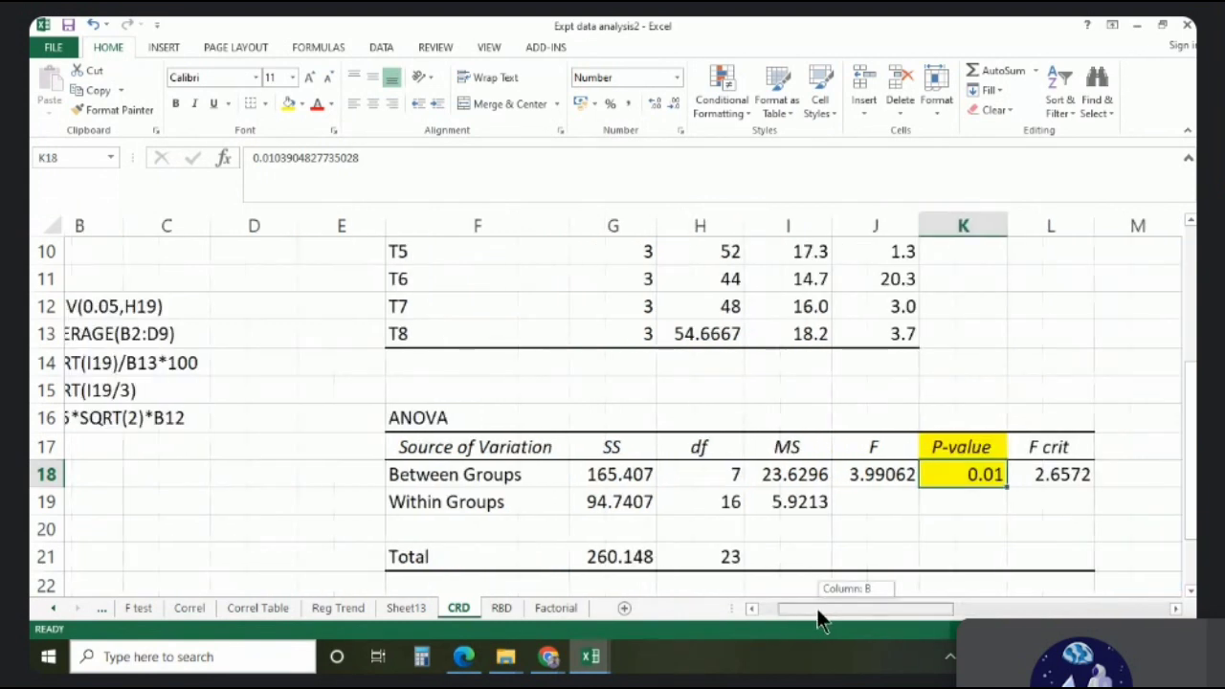
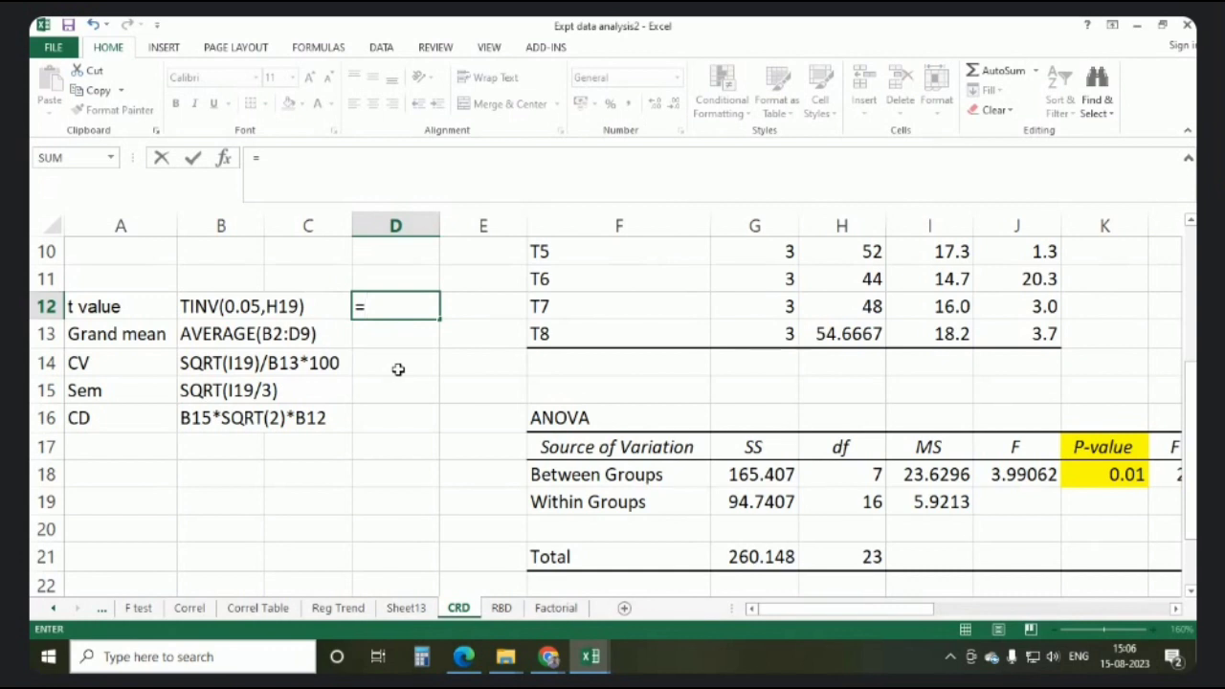
pyautogui.write('tin')
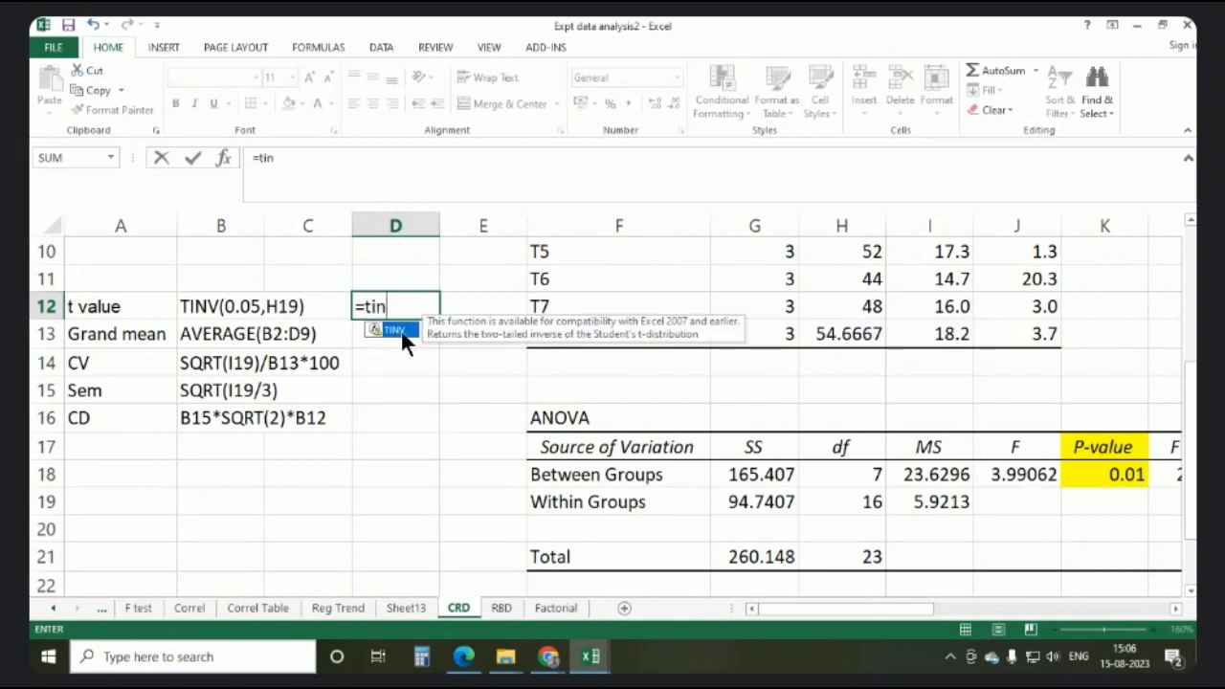
pyautogui.doubleClick(401, 331)
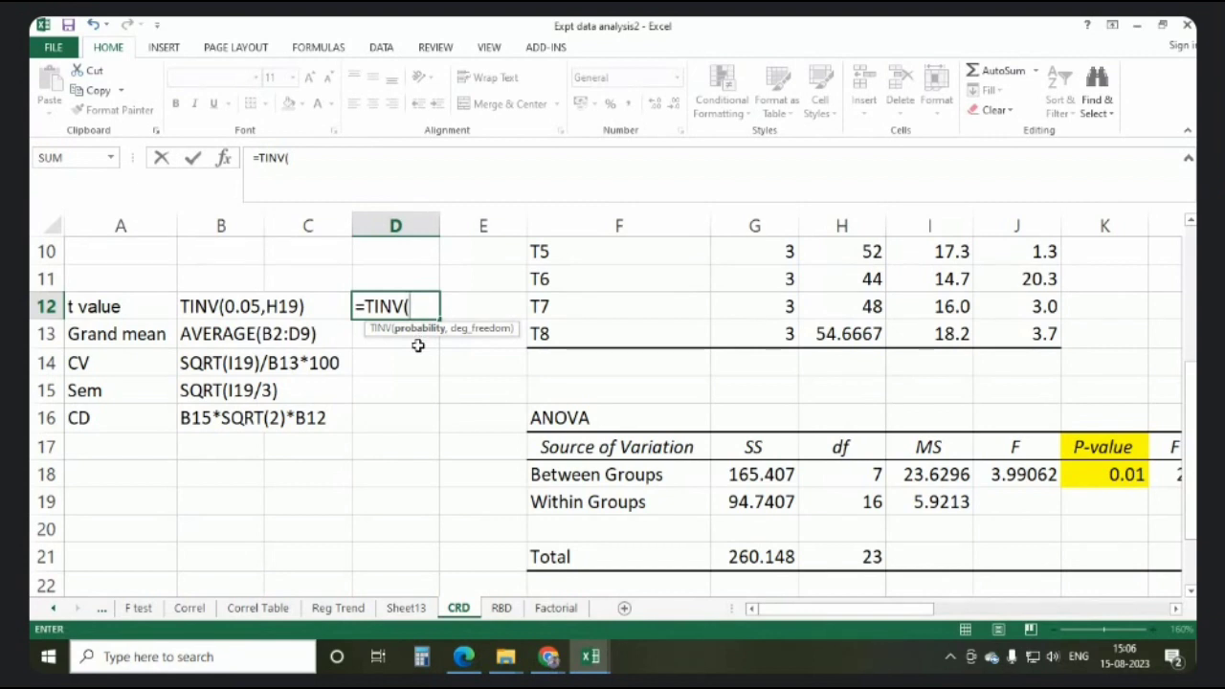
pyautogui.write('0.05')
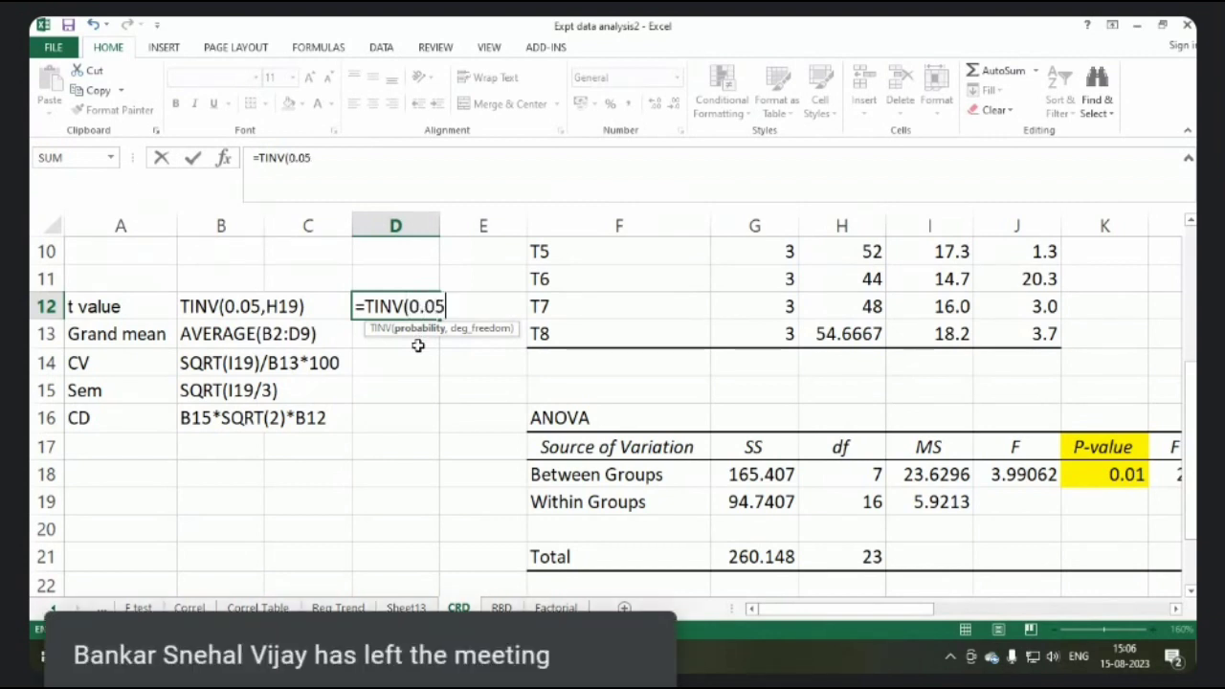
pyautogui.write(',')
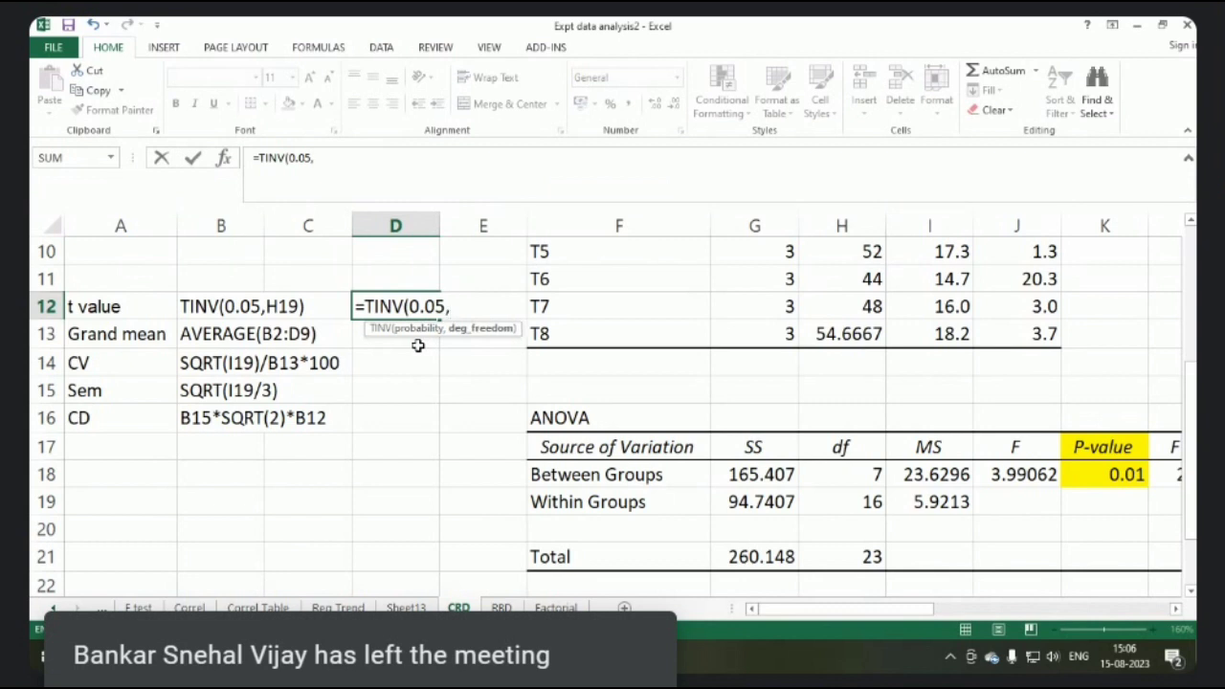
pyautogui.click(862, 502)
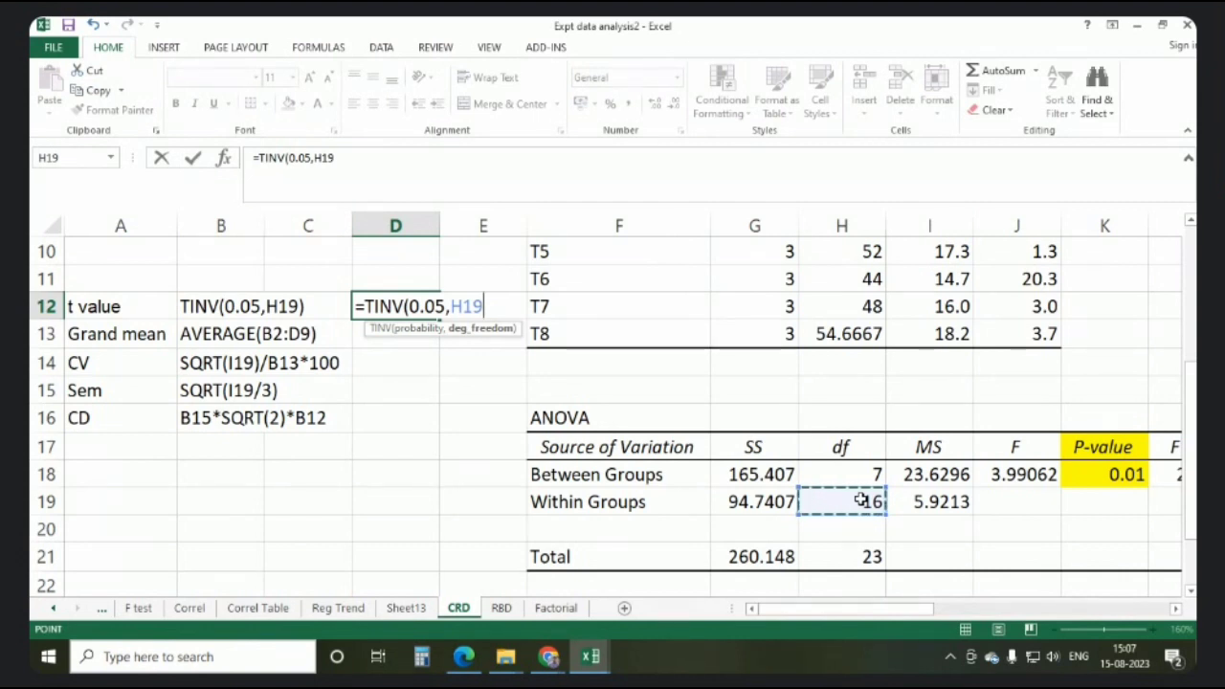
pyautogui.press('Return')
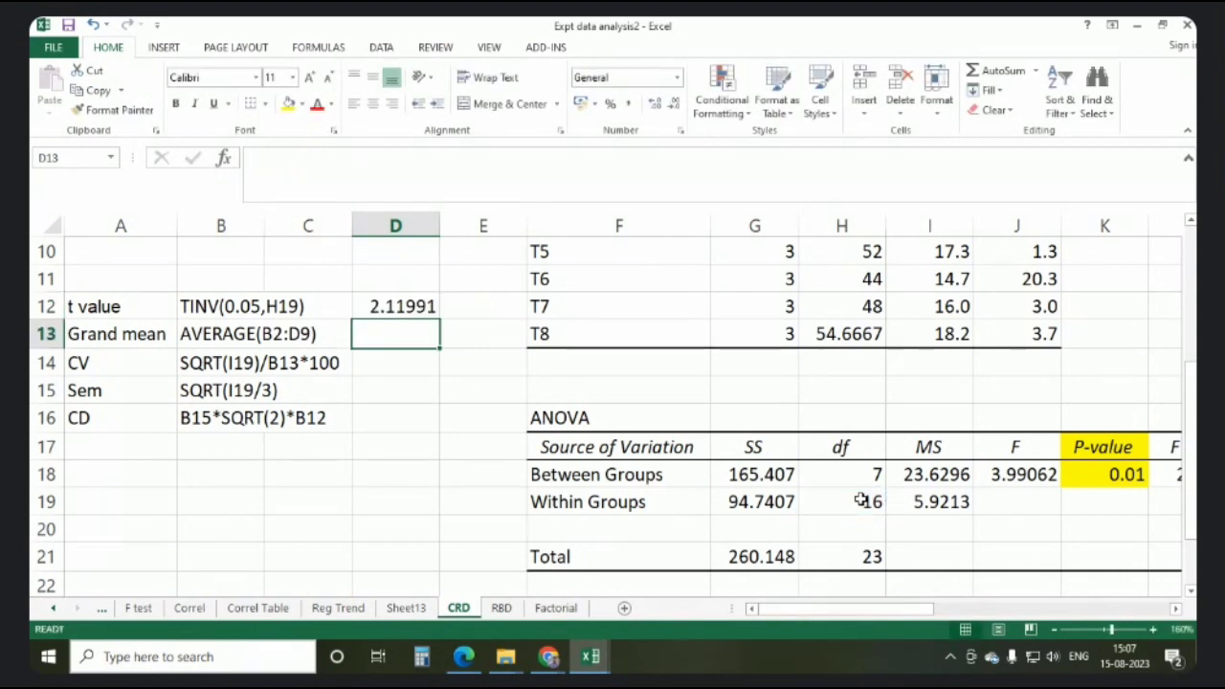
# Label the Between Groups row "Treatment" in E18 and the Within Groups row "Error" in E19
pyautogui.click(484, 477)
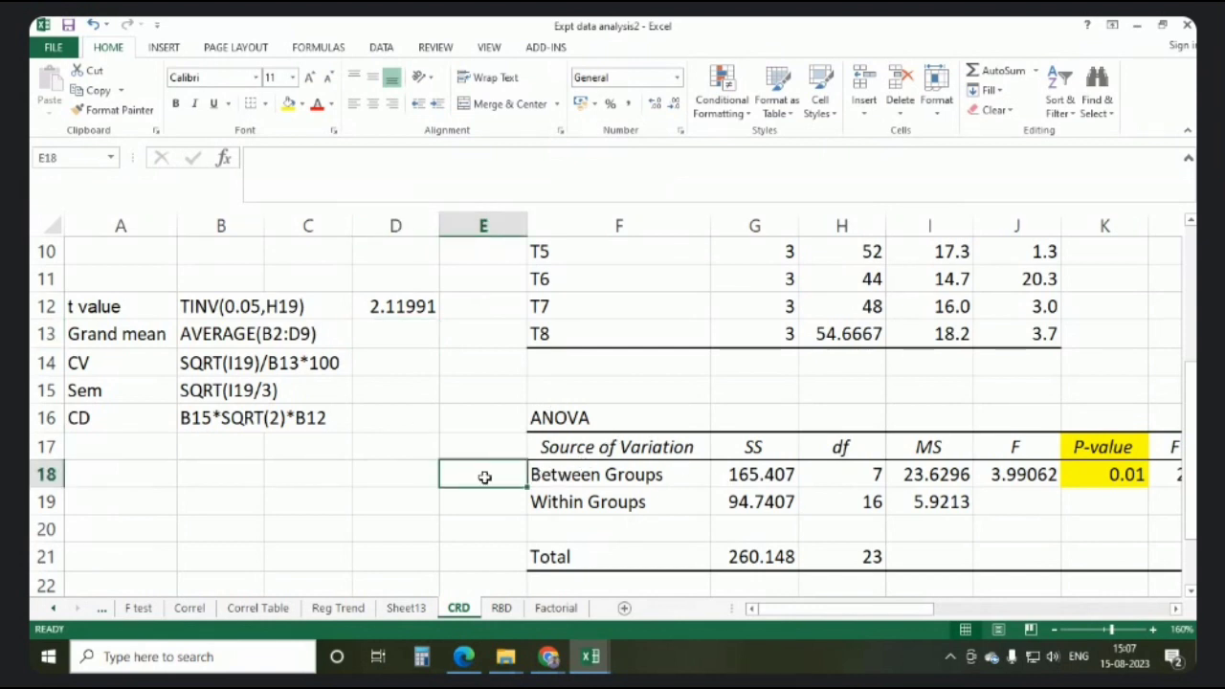
pyautogui.write('Treatme')
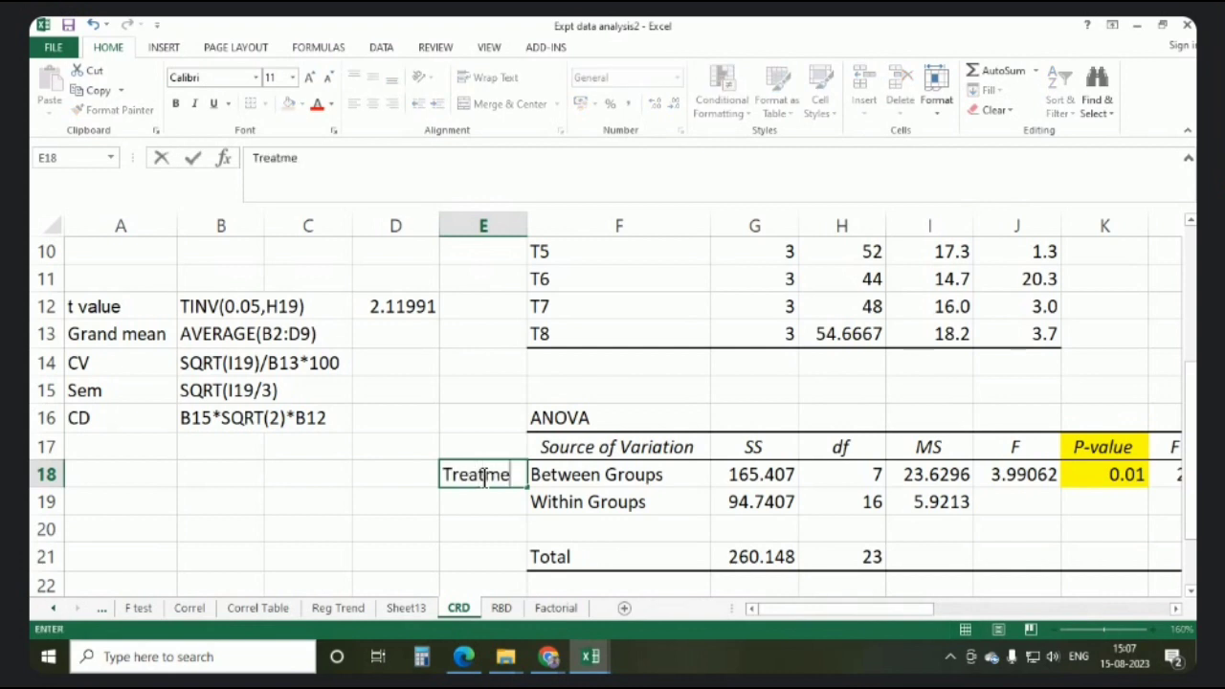
pyautogui.write('nt')
pyautogui.click(486, 516)
pyautogui.write('Error')
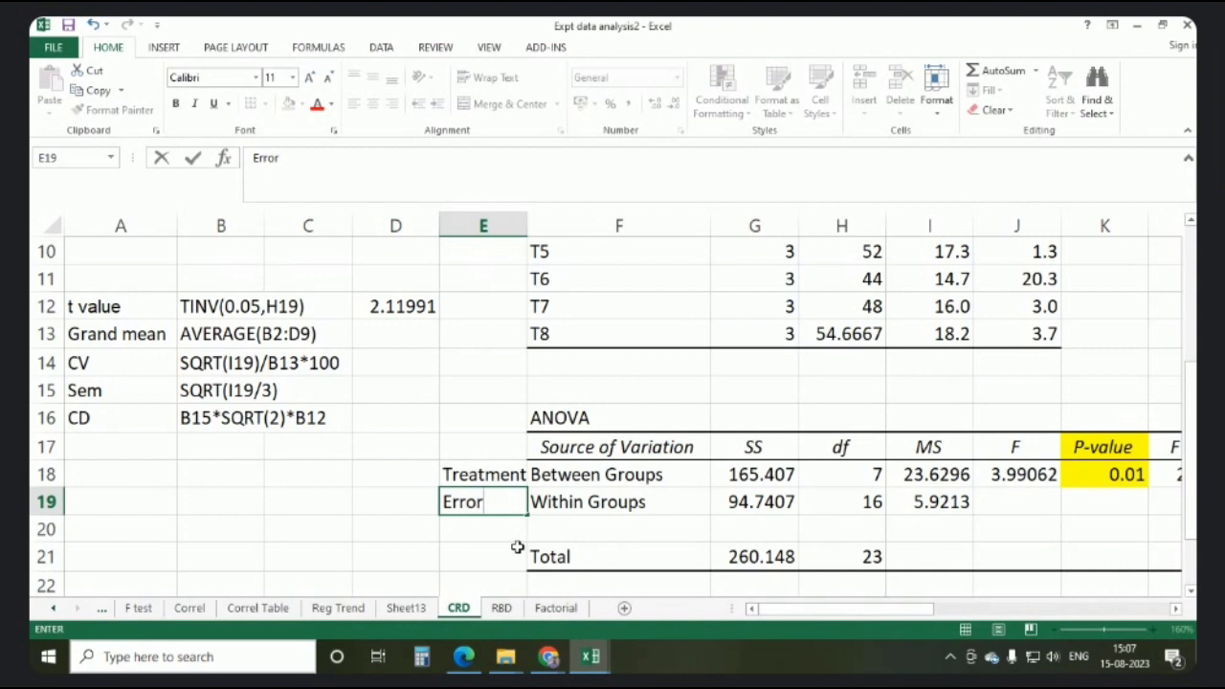
pyautogui.click(460, 549)
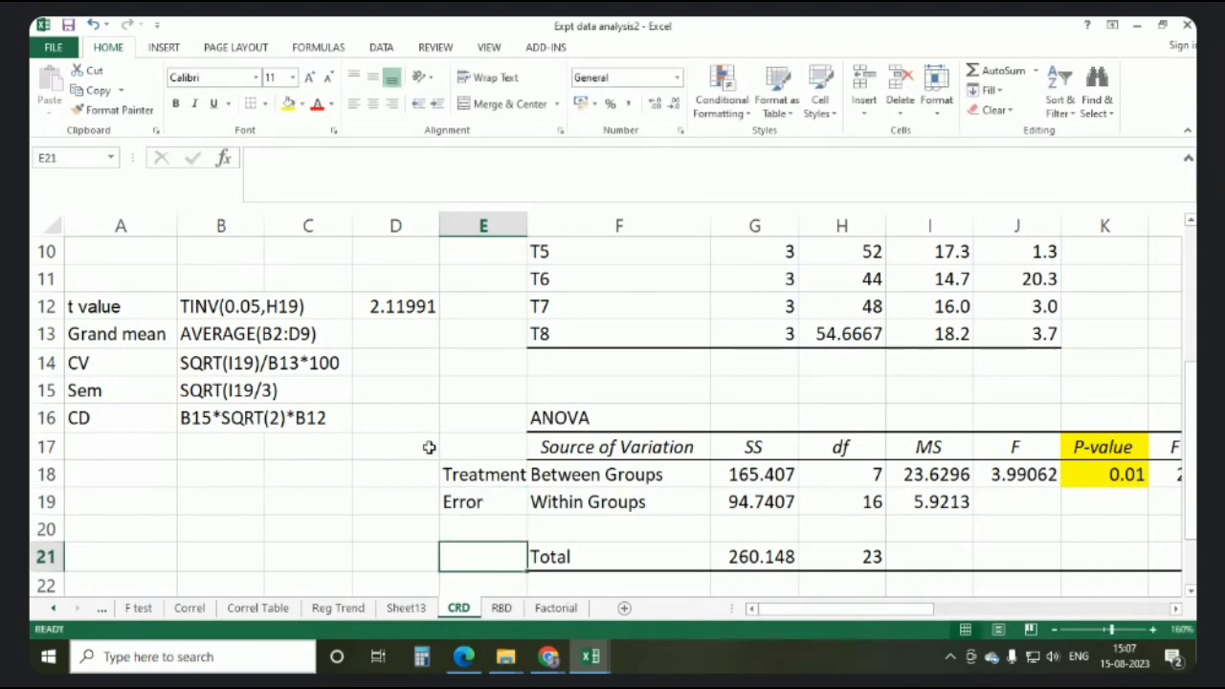
# Review the t value formula in D12 and the degrees-of-freedom cell it refers to
pyautogui.click(403, 306)
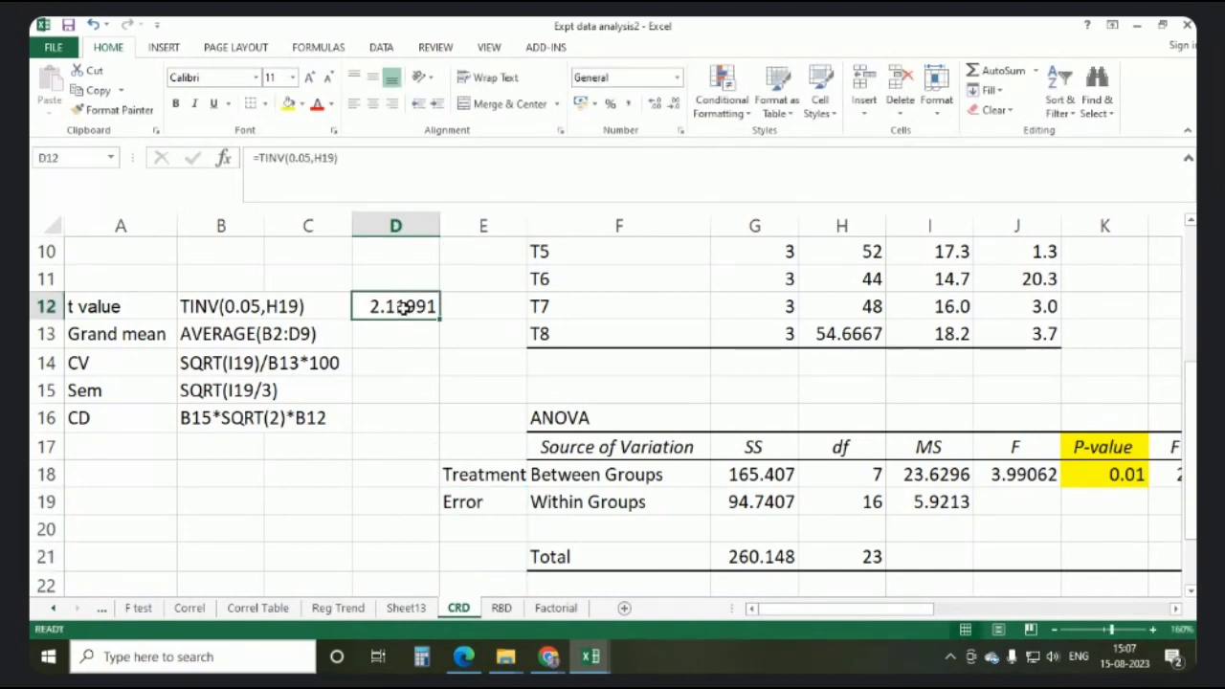
pyautogui.click(409, 161)
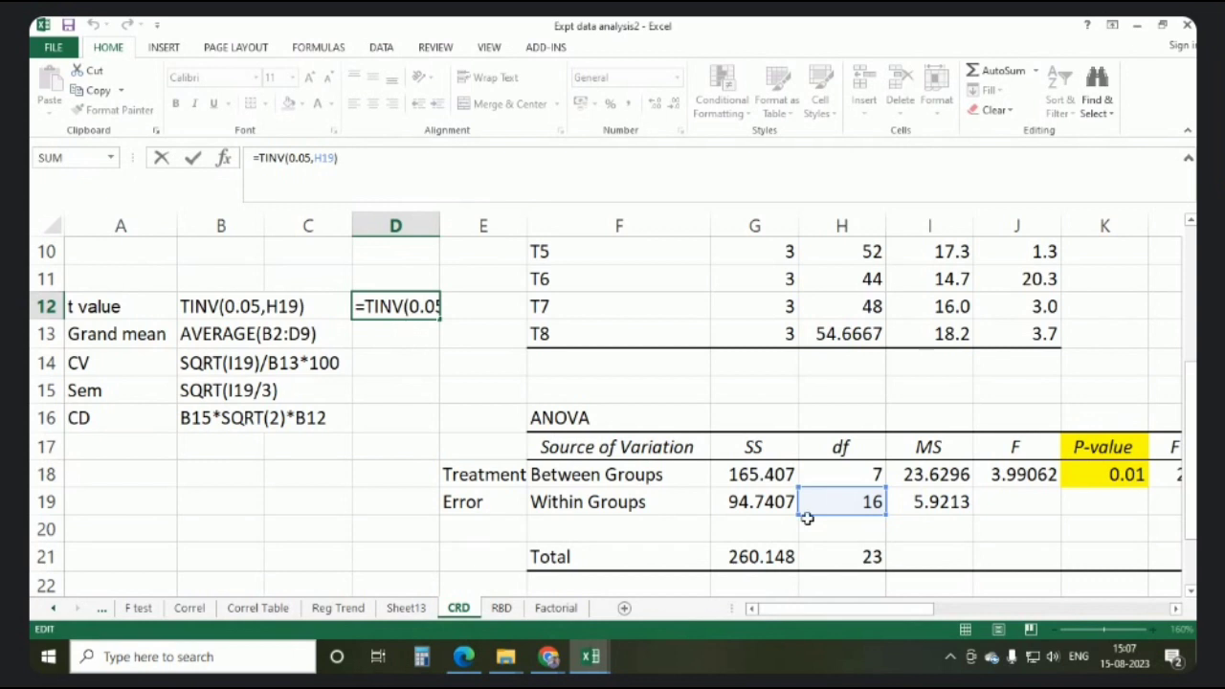
pyautogui.press('Return')
pyautogui.click(392, 308)
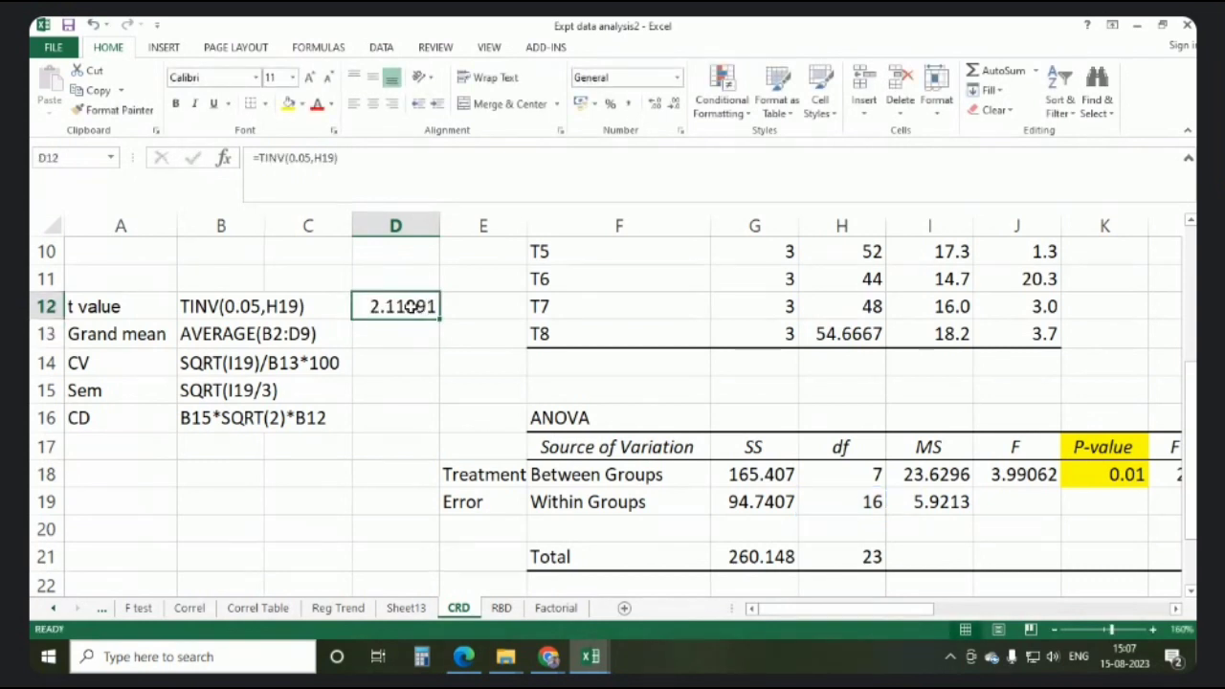
# Calculate the grand mean in D13 with AVERAGE over the treatment data in B2:D9
pyautogui.click(389, 338)
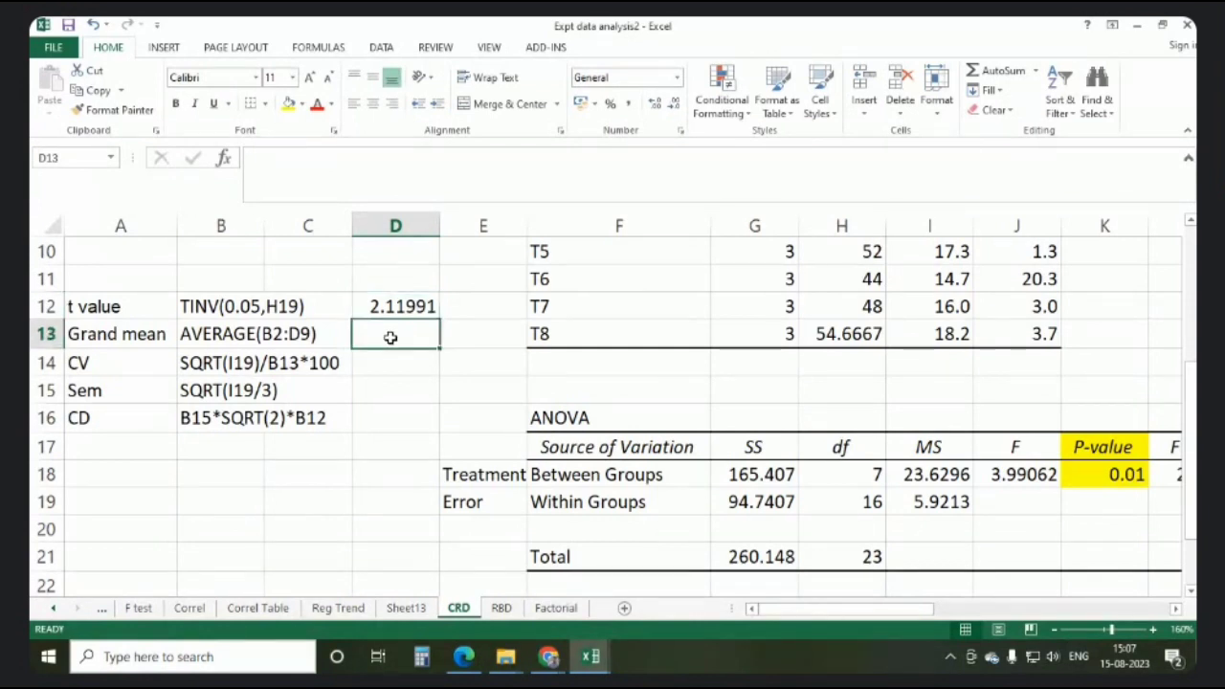
pyautogui.write('=a')
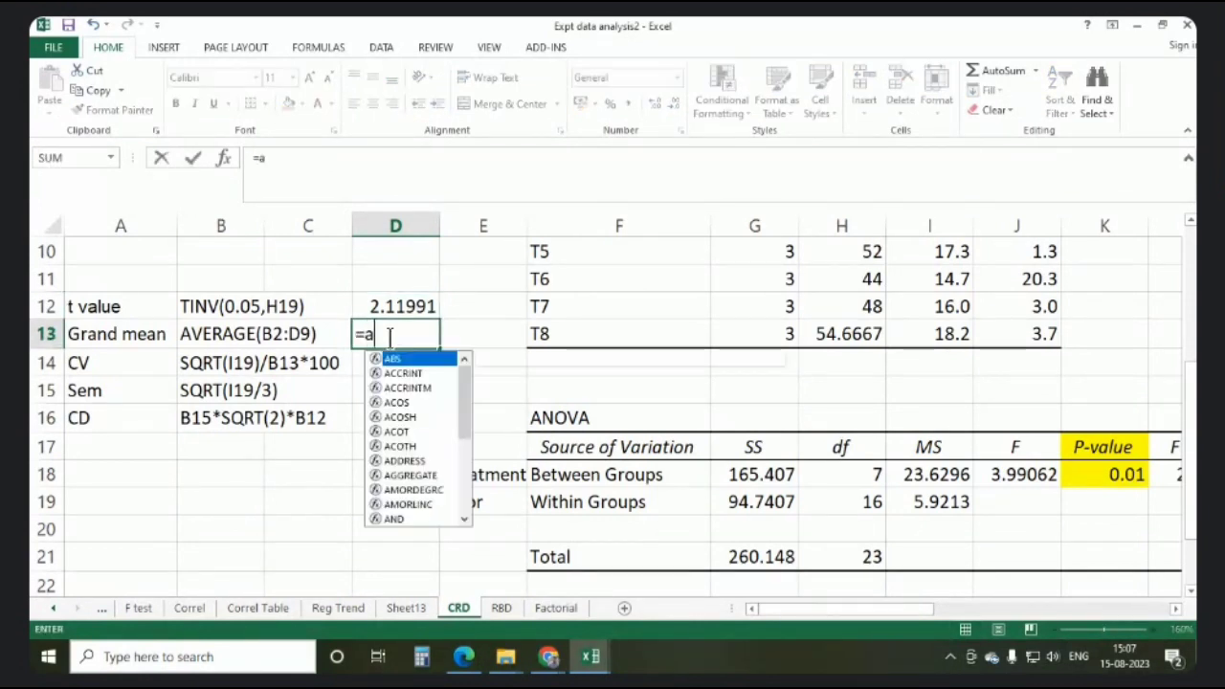
pyautogui.write('verage')
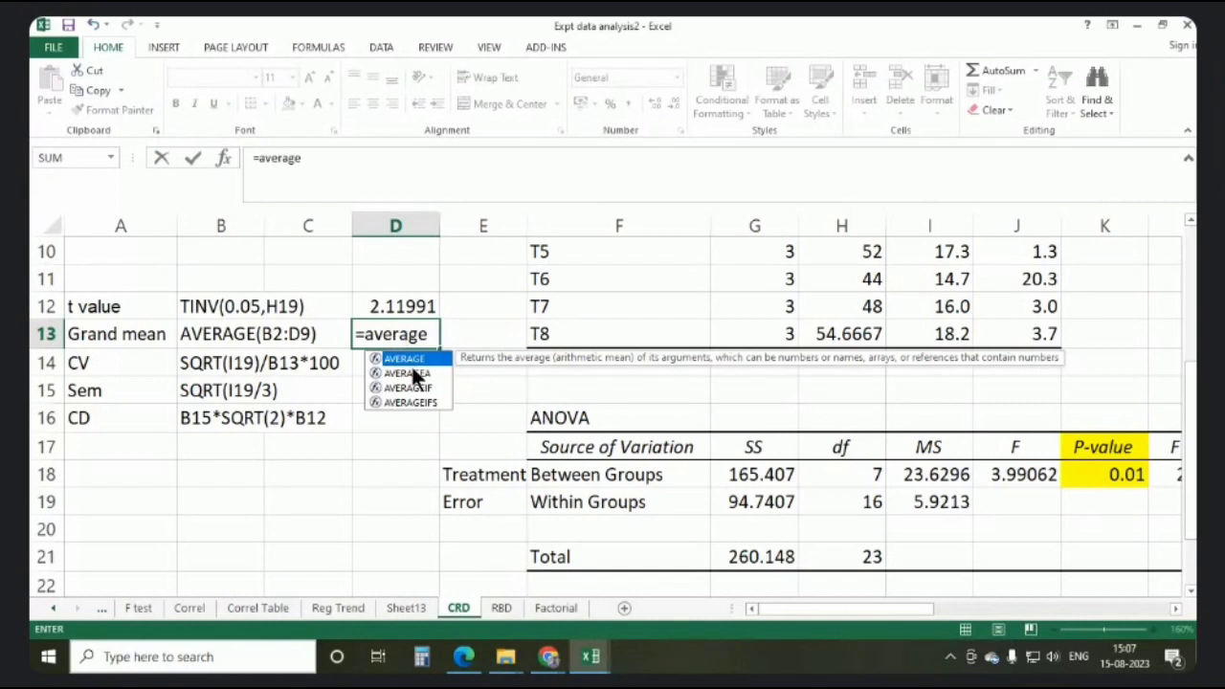
pyautogui.press('Tab')
pyautogui.scroll(3, 249, 383)
pyautogui.click(247, 290)
pyautogui.moveTo(247, 290); pyautogui.dragTo(399, 469)
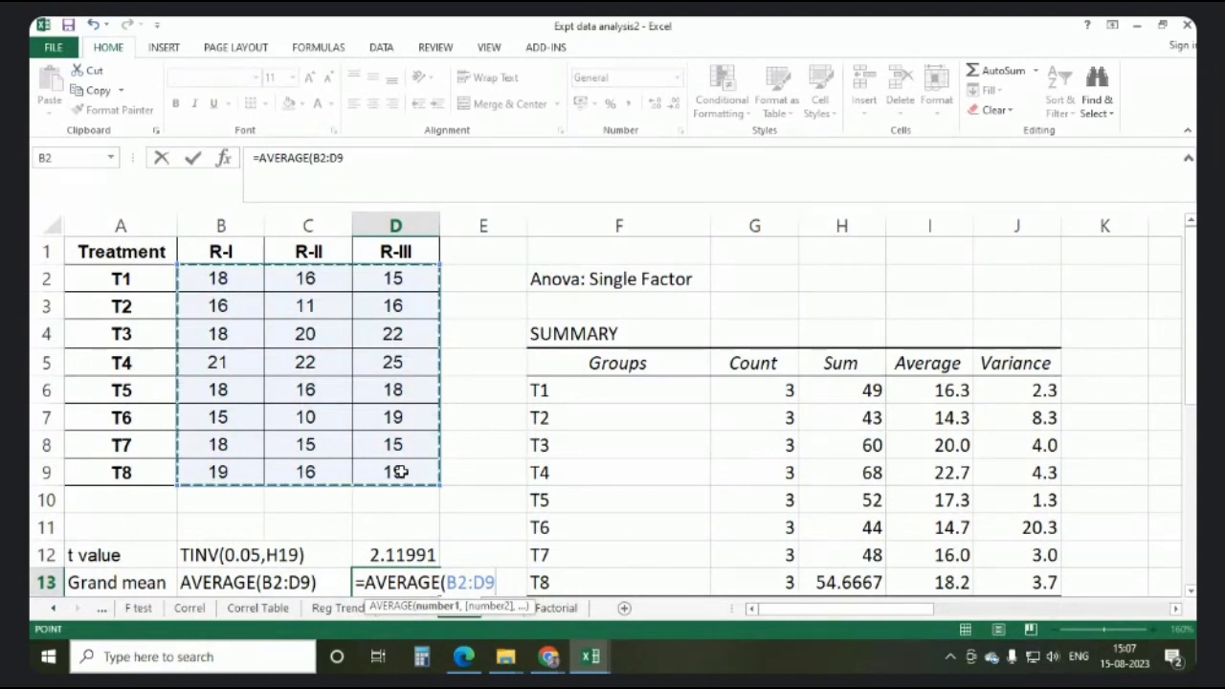
pyautogui.press('Return')
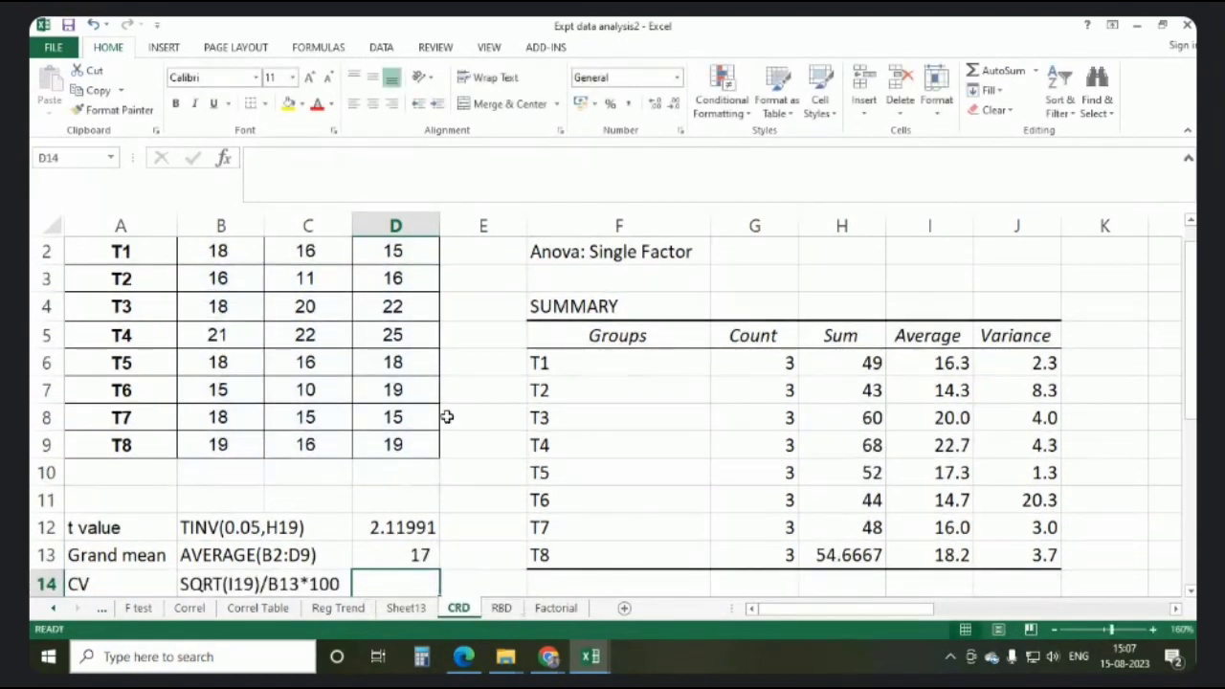
# Calculate the CV in D14 as SQRT(I19)/D13*100, using the Within Groups MS and the grand mean
pyautogui.scroll(-2, 446, 446)
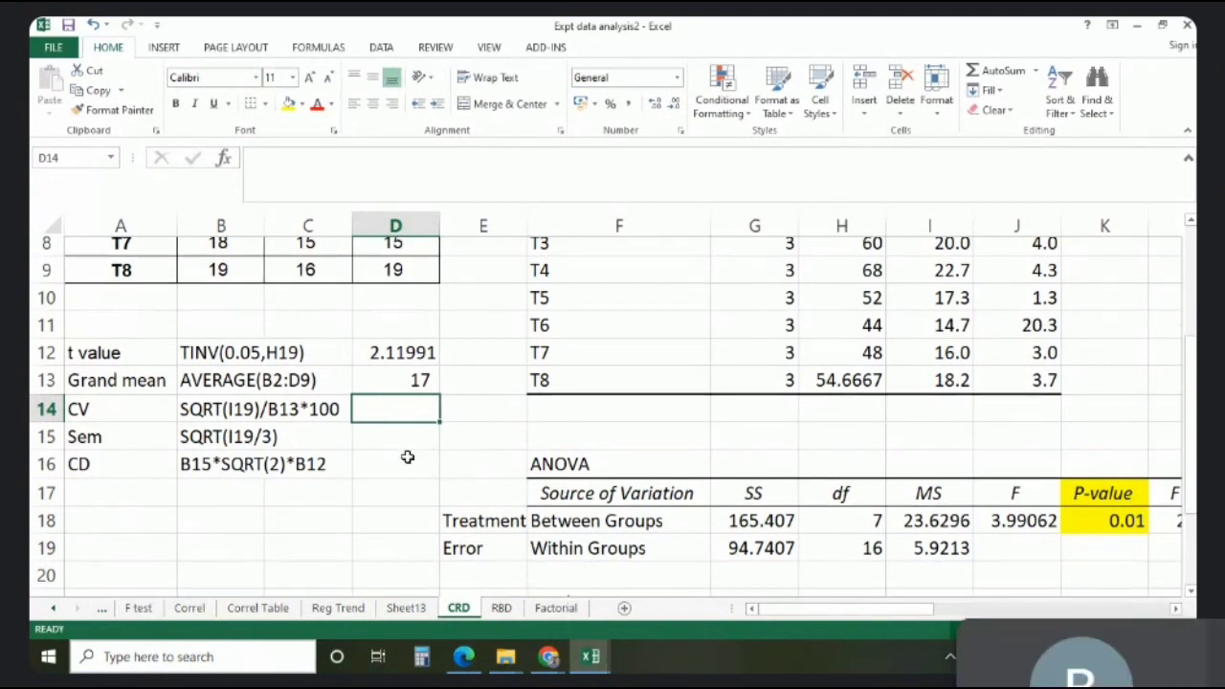
pyautogui.scroll(-1, 408, 455)
pyautogui.write('=')
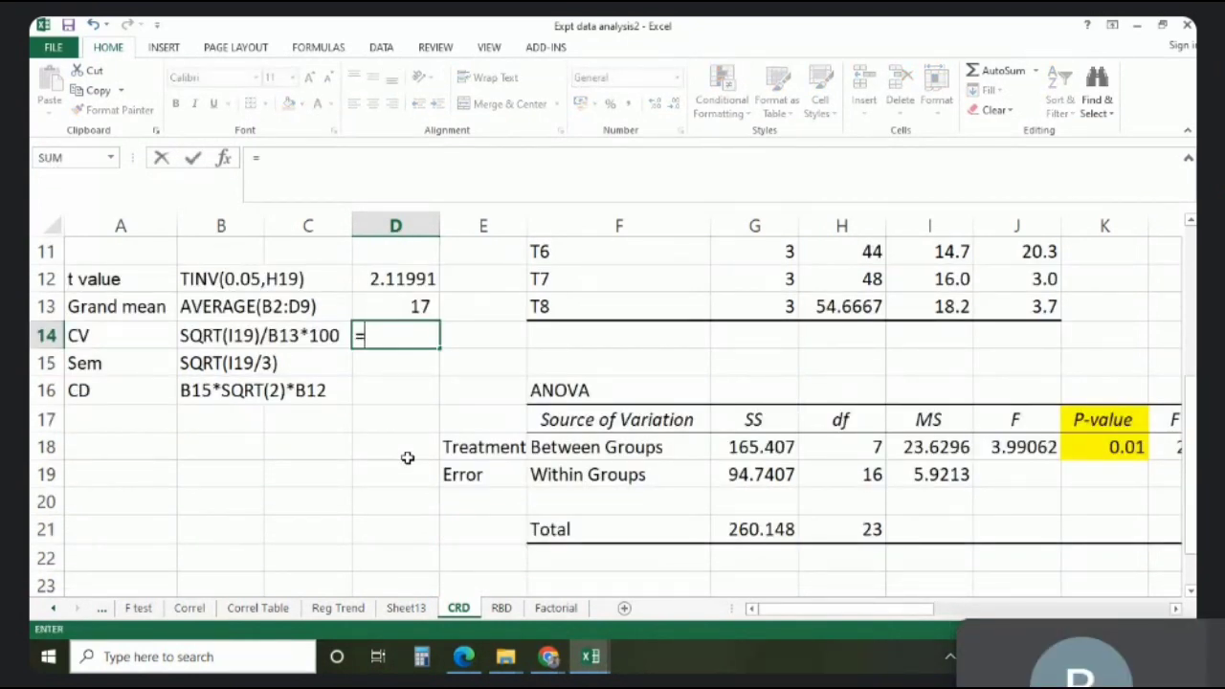
pyautogui.write('sqrt(')
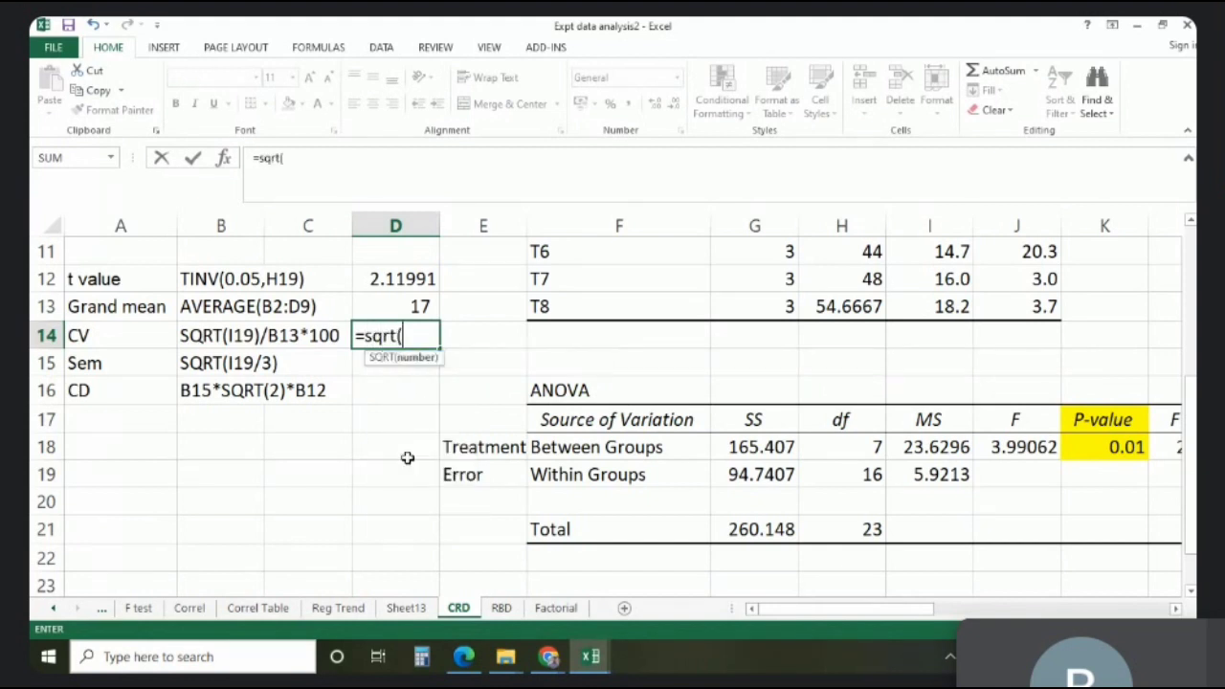
pyautogui.click(929, 472)
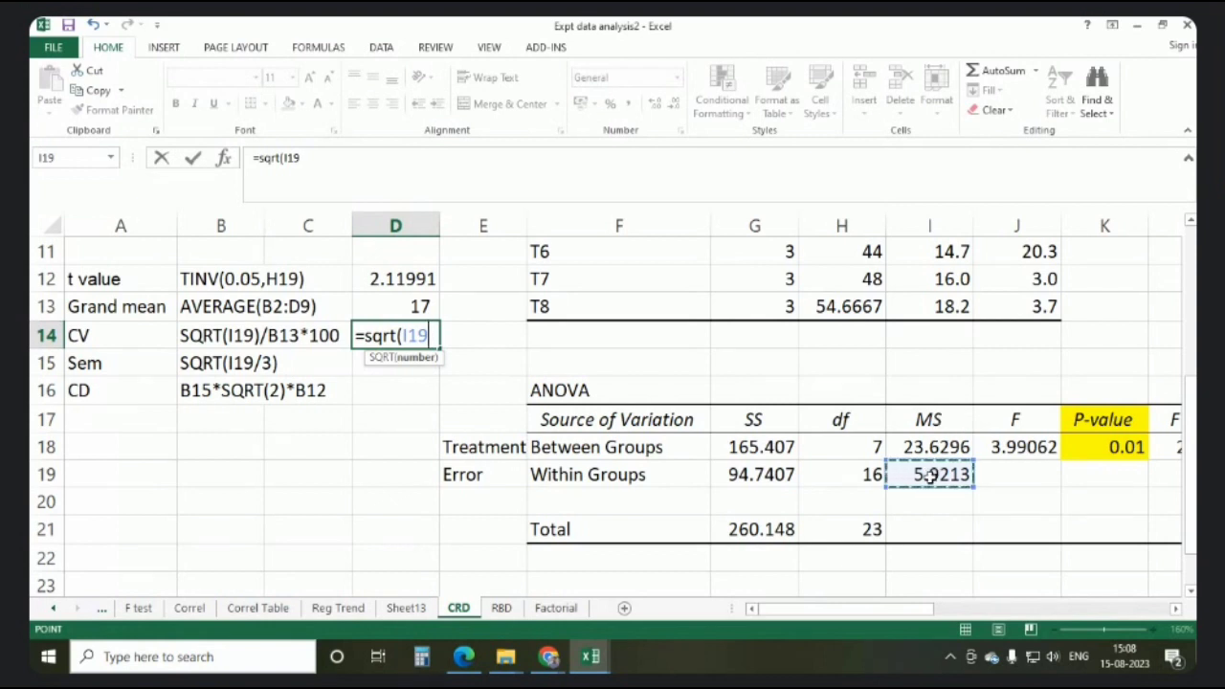
pyautogui.write(')/')
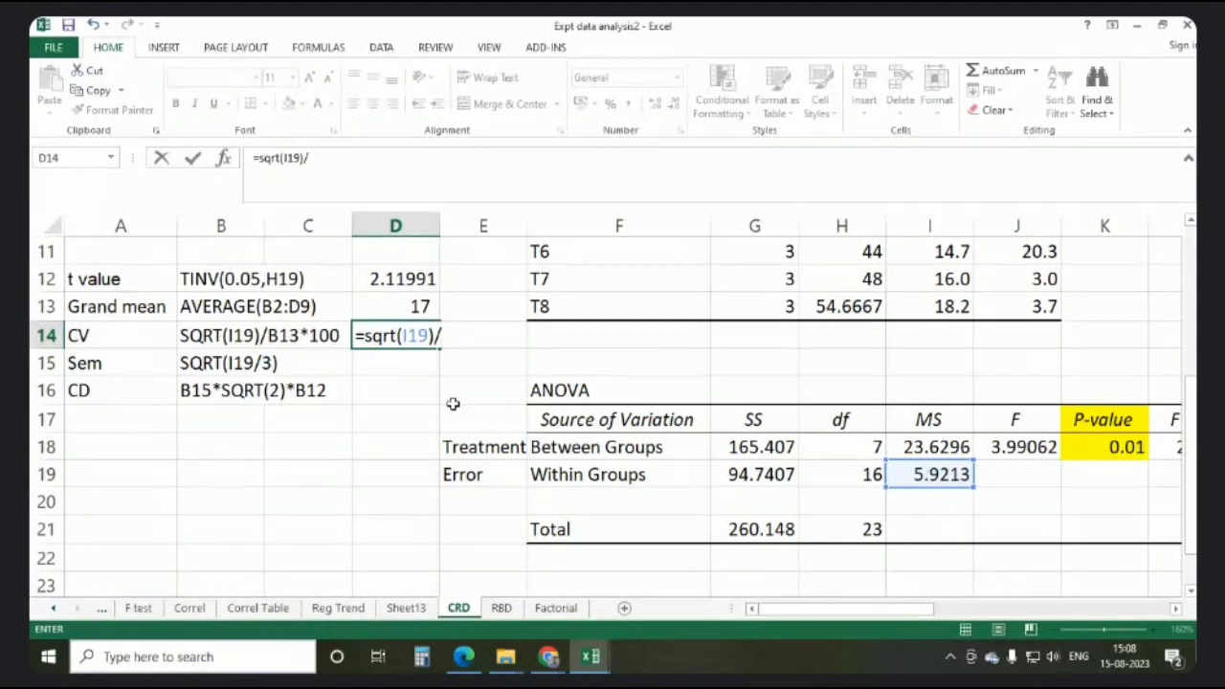
pyautogui.click(408, 306)
pyautogui.write('*100')
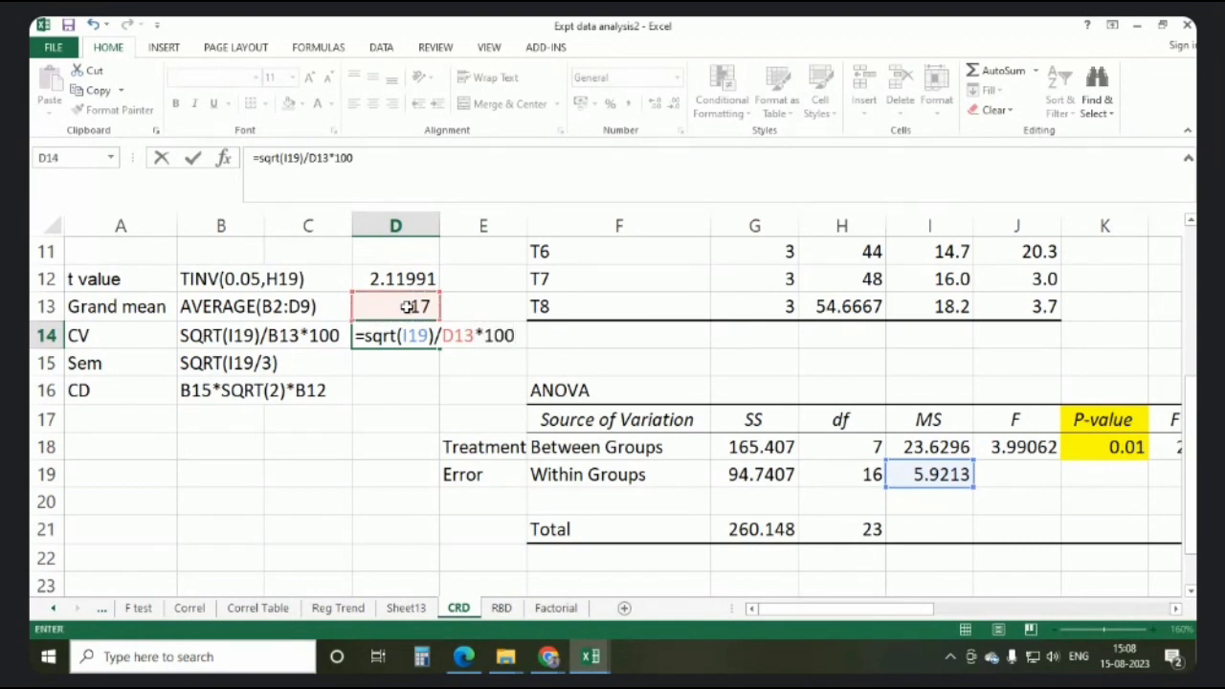
pyautogui.press('Return')
# Check the CV formula in D14 and its cell references against the Coefficient Variation formula in the sheet's reference image
pyautogui.moveTo(812, 611); pyautogui.dragTo(943, 610)
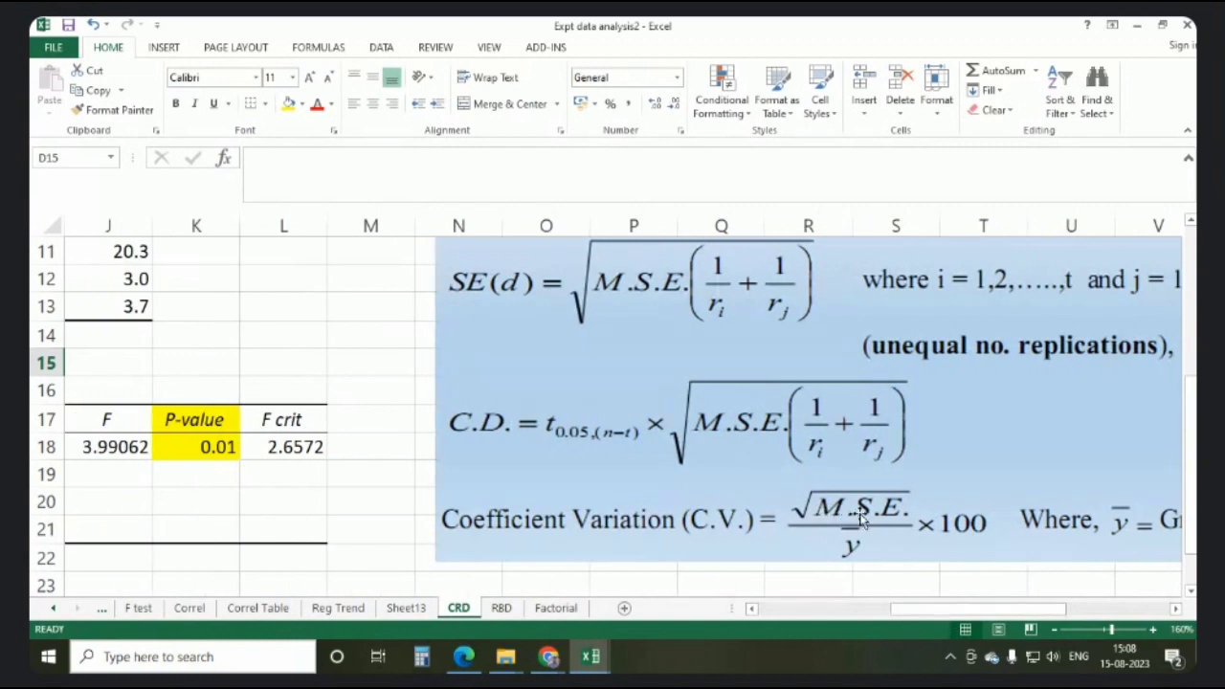
pyautogui.moveTo(913, 613); pyautogui.dragTo(766, 617)
pyautogui.press('Up')
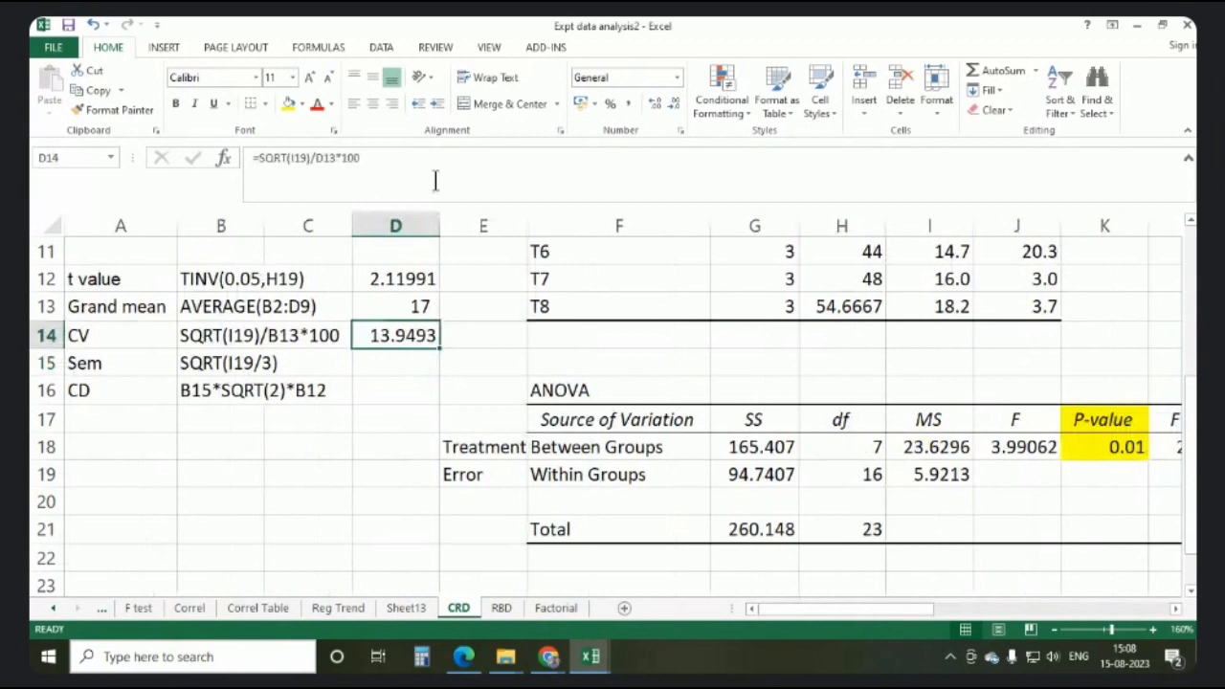
pyautogui.press('F2')
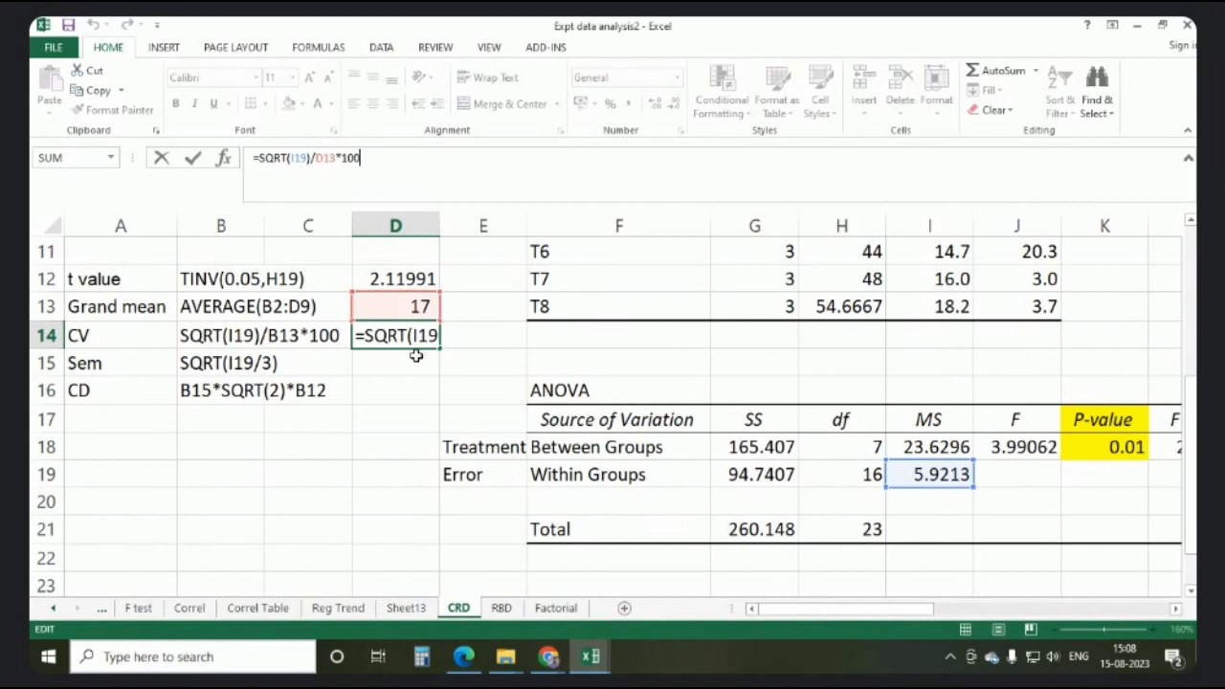
pyautogui.press('Return')
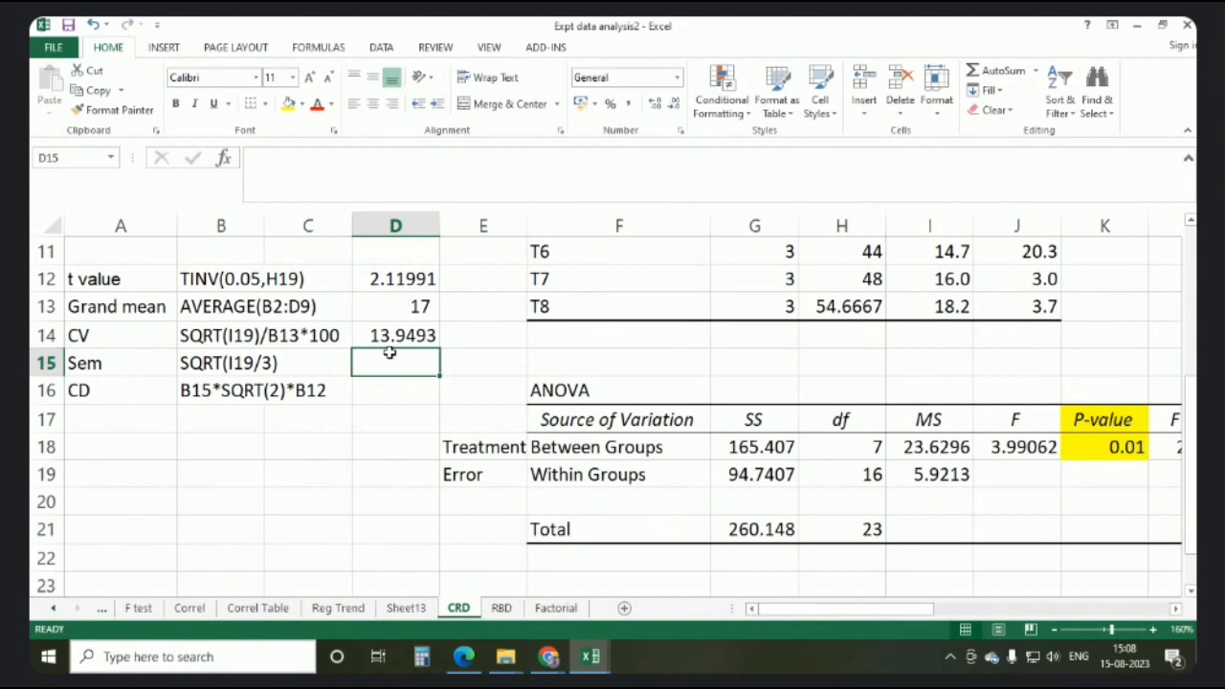
# Calculate the Sem in D15 as SQRT(I19)/3, using the Within Groups MS
pyautogui.write('=')
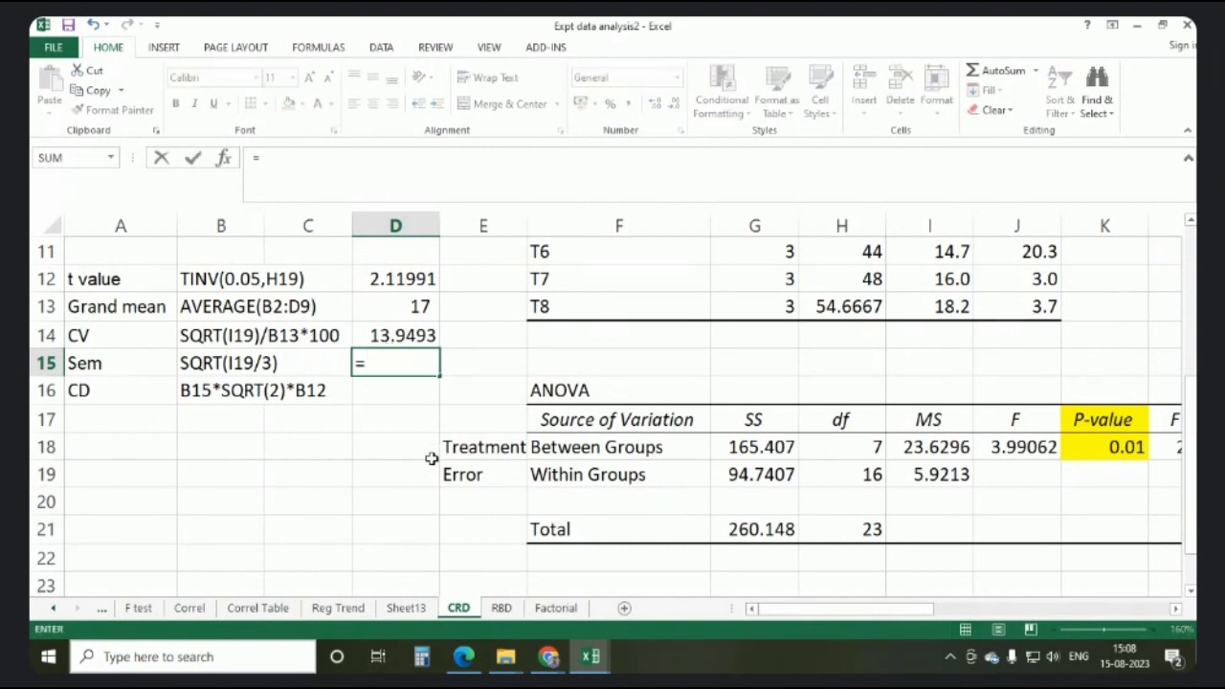
pyautogui.write('sqrt(')
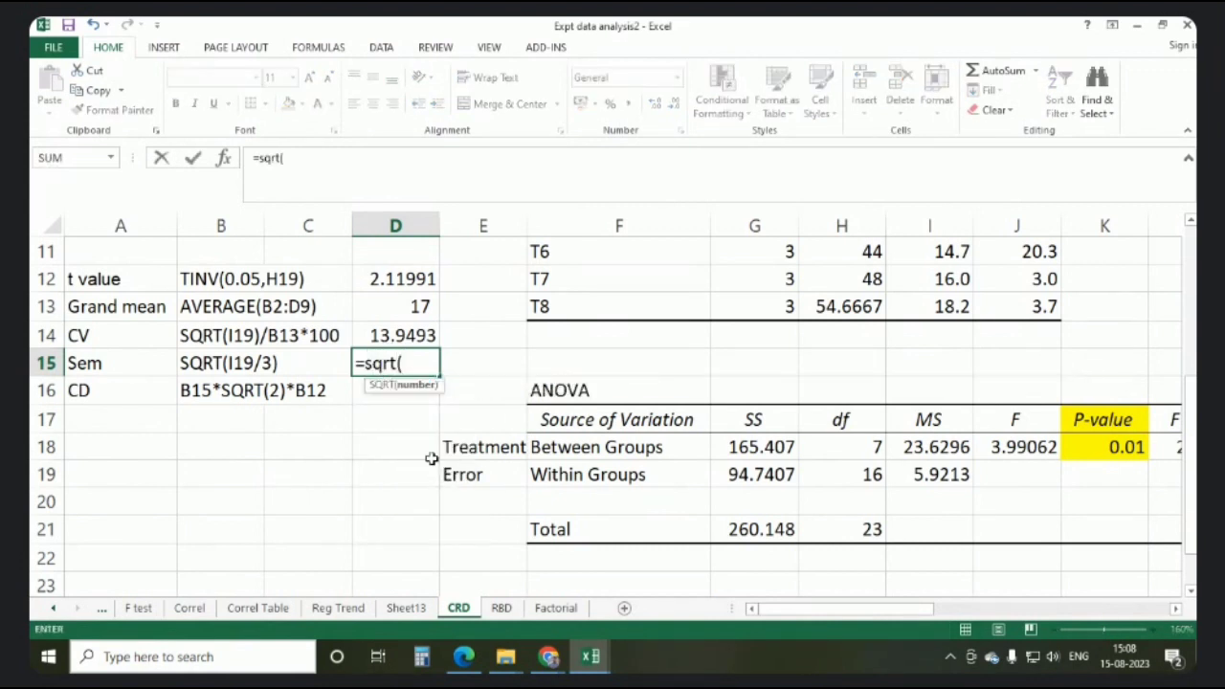
pyautogui.click(921, 476)
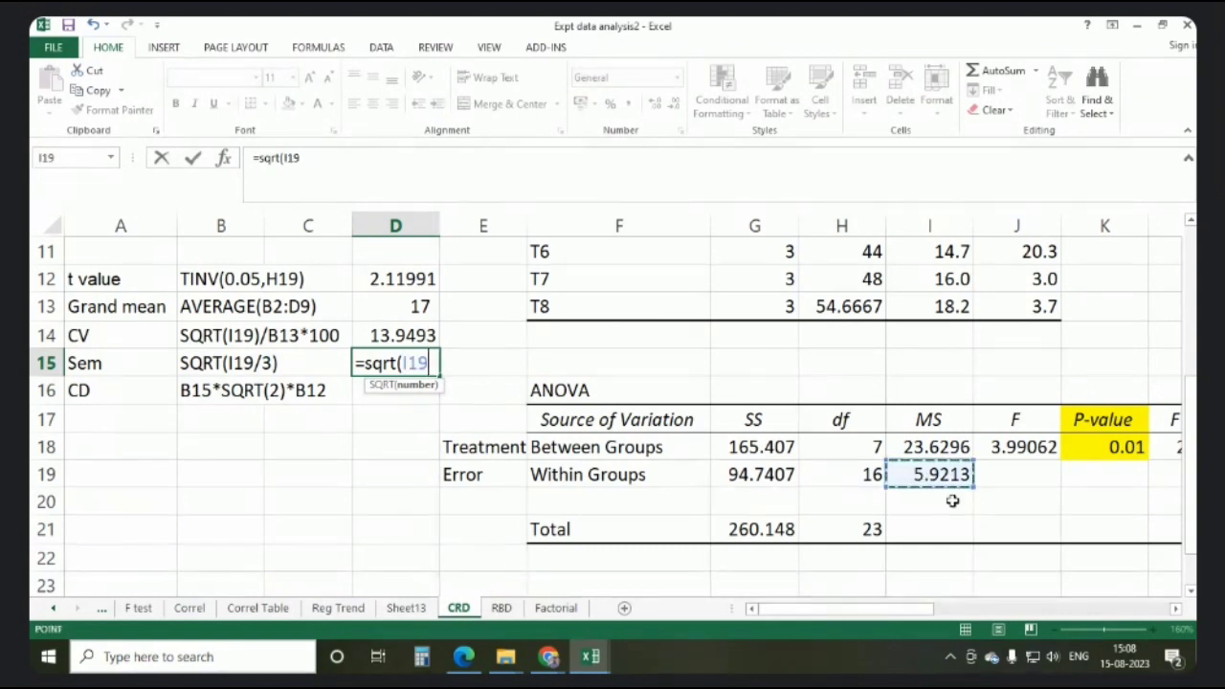
pyautogui.write(')/')
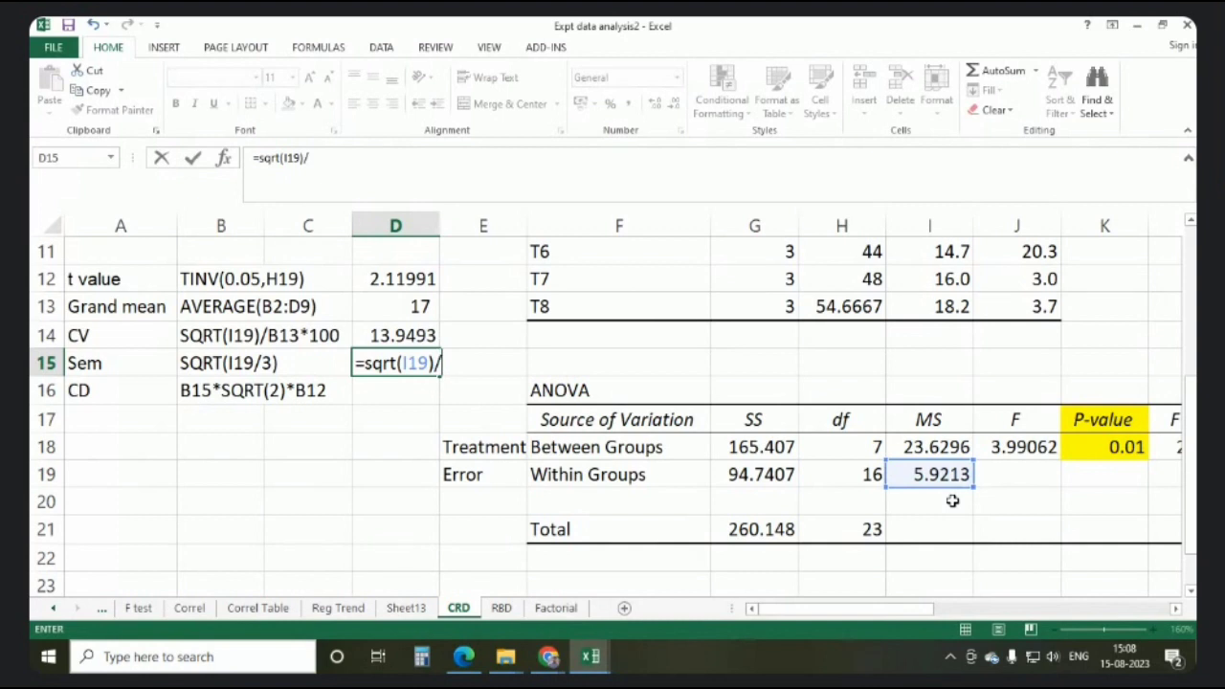
pyautogui.write('3')
pyautogui.press('Return')
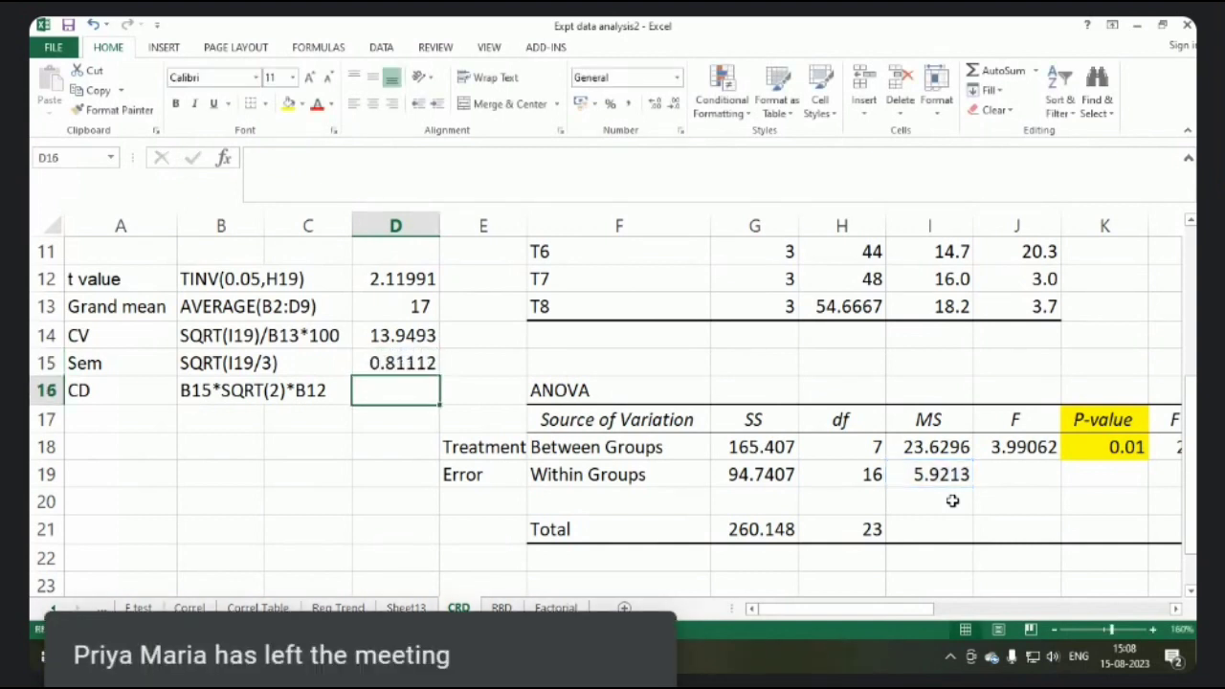
# Calculate the CD in D16 as D15*SQRT(2)*D12, using the Sem and the t value
pyautogui.write('=')
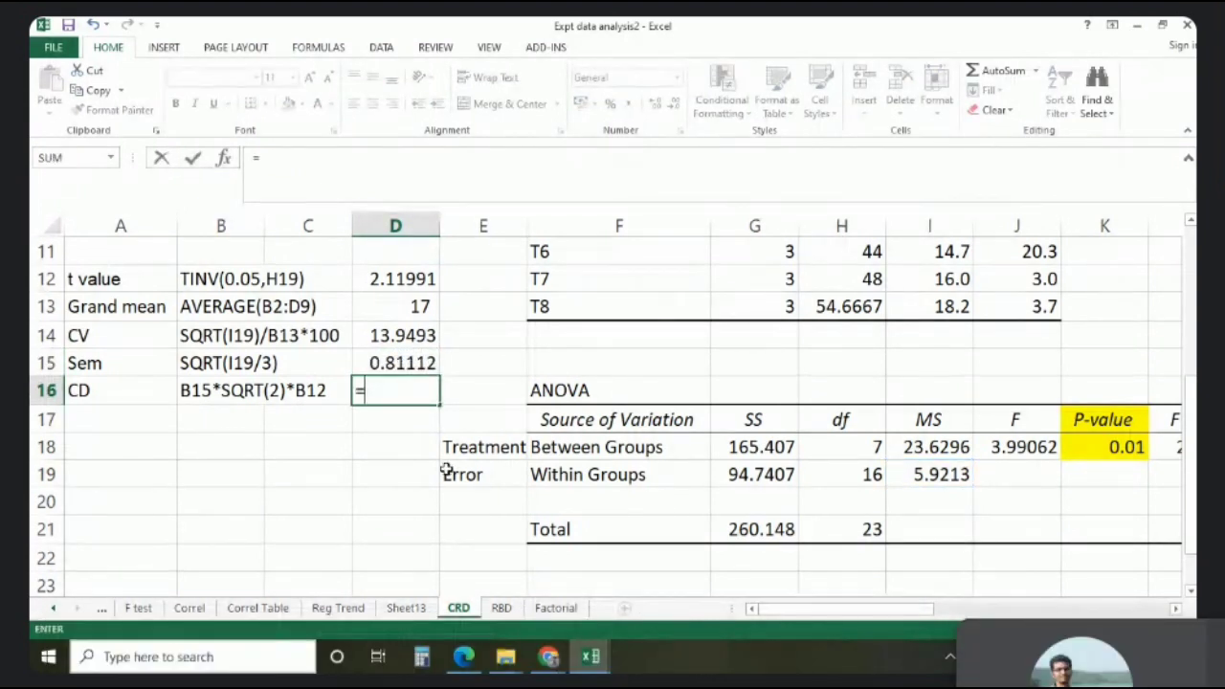
pyautogui.click(414, 363)
pyautogui.write('*sqrt')
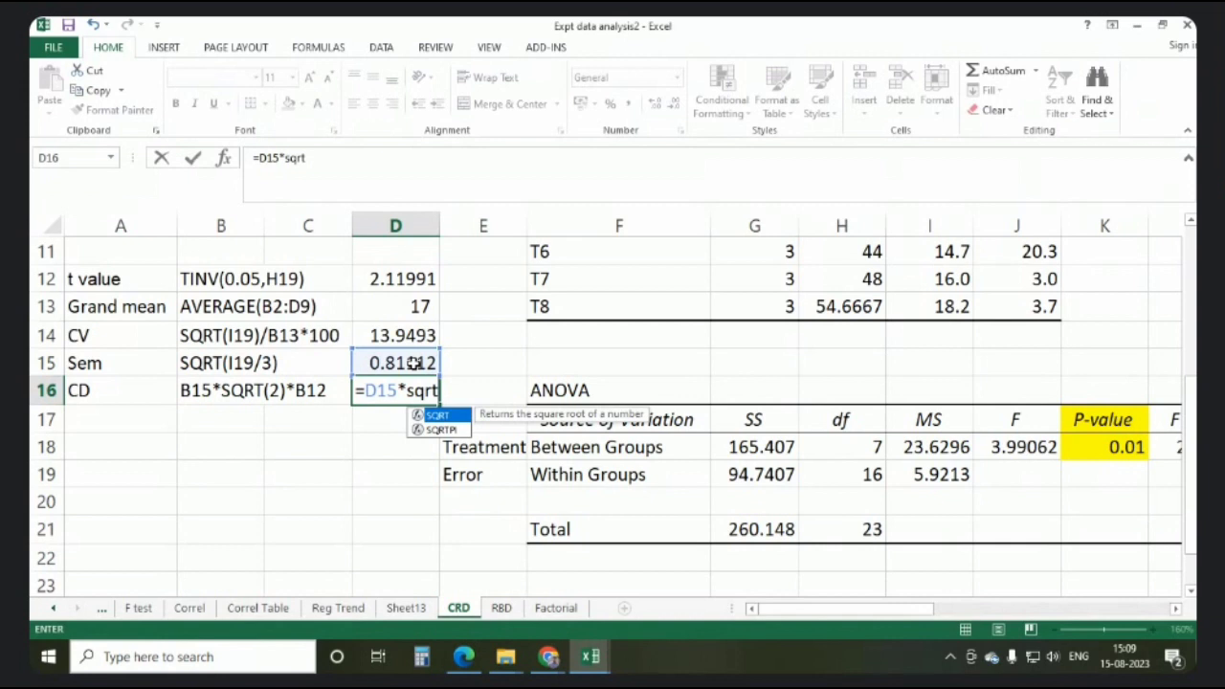
pyautogui.write('(2')
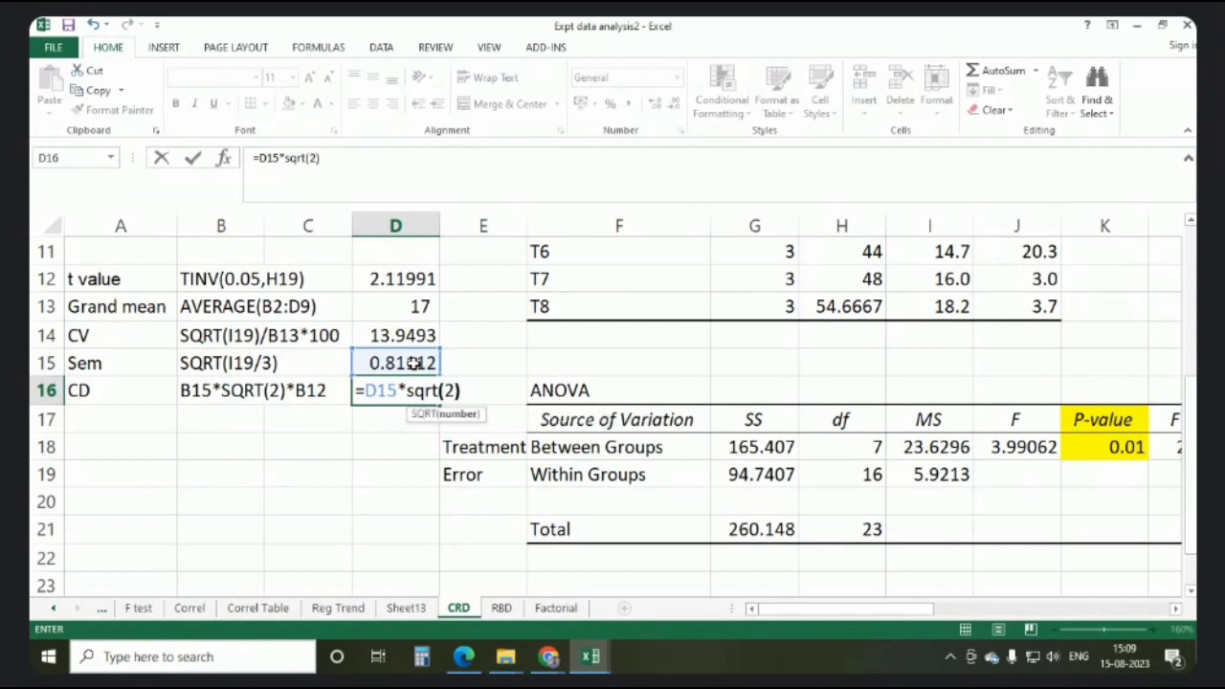
pyautogui.write(')*')
pyautogui.click(395, 278)
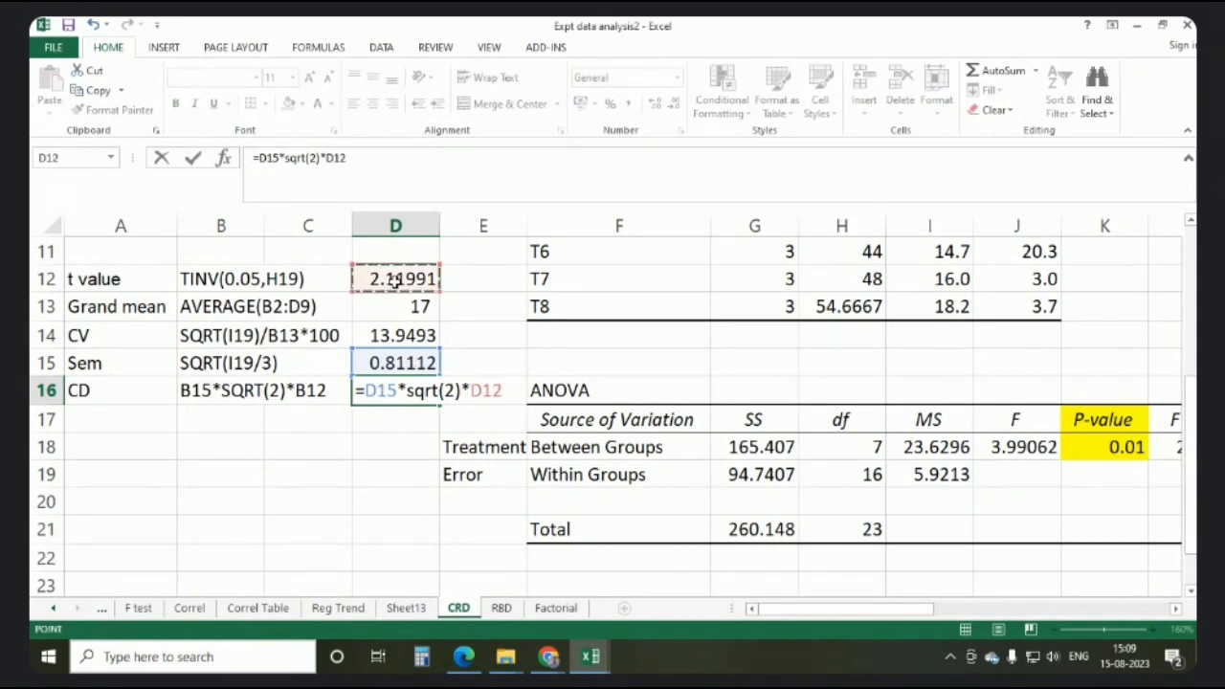
pyautogui.press('Return')
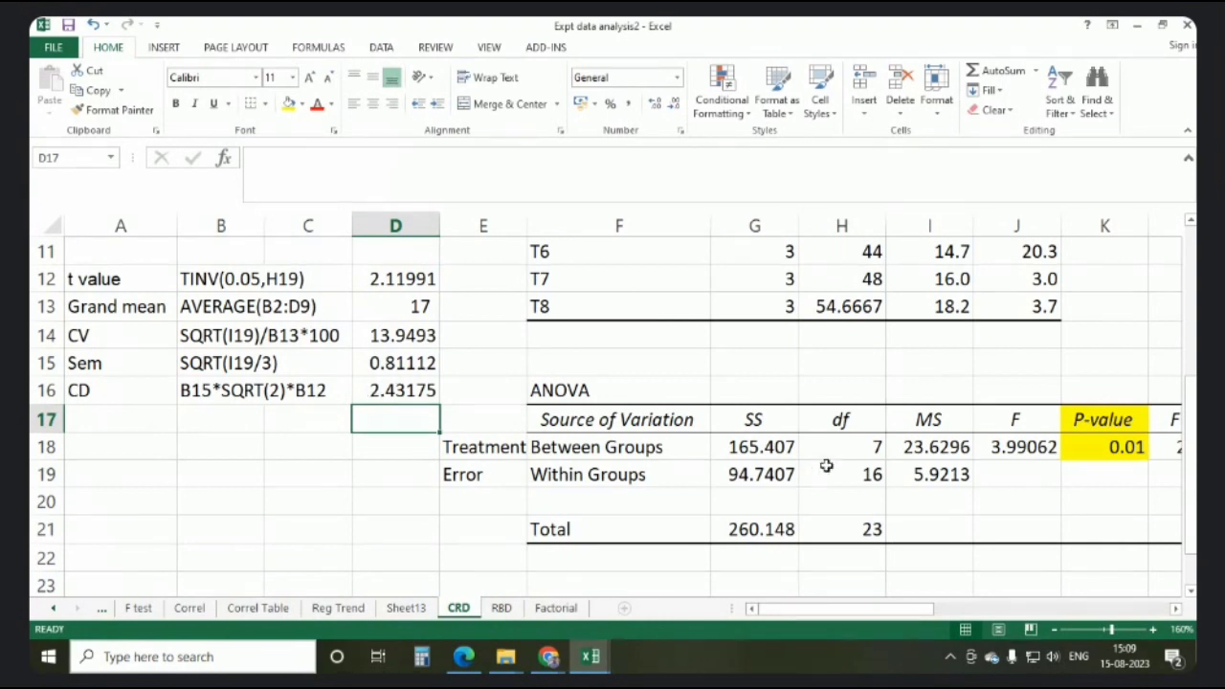
# Clear the contents of columns F to J, which hold the ANOVA output
pyautogui.scroll(4, 902, 446)
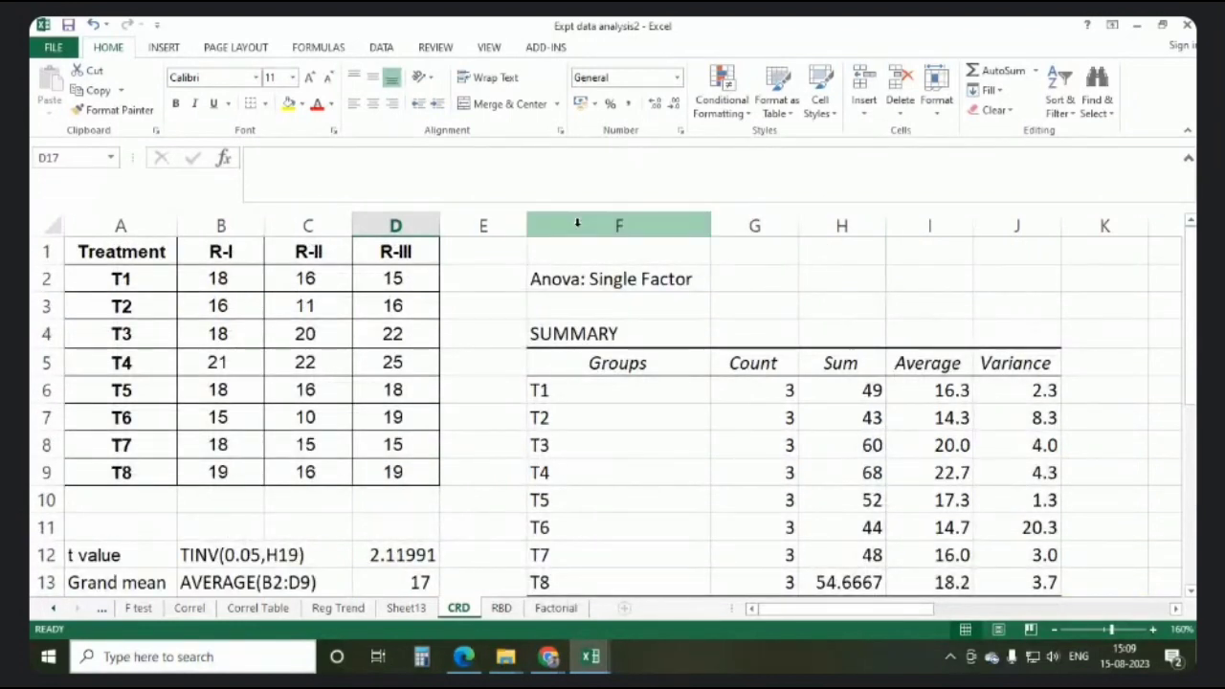
pyautogui.moveTo(574, 227); pyautogui.dragTo(992, 265)
pyautogui.press('Delete')
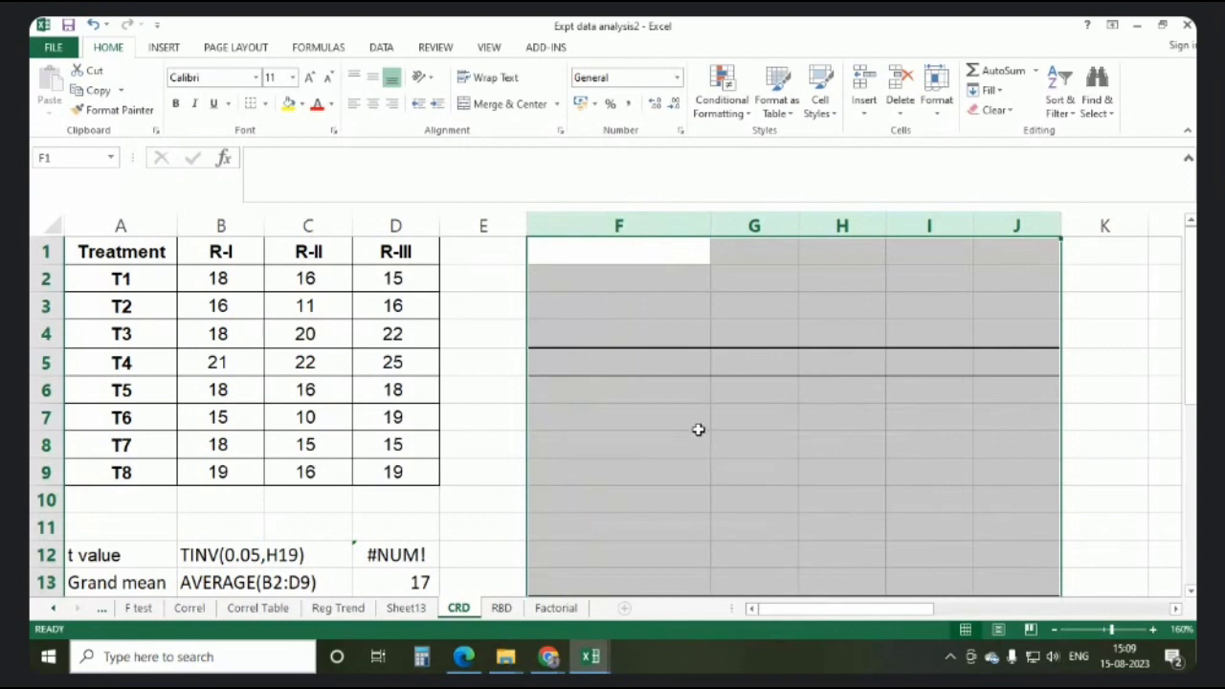
pyautogui.click(631, 363)
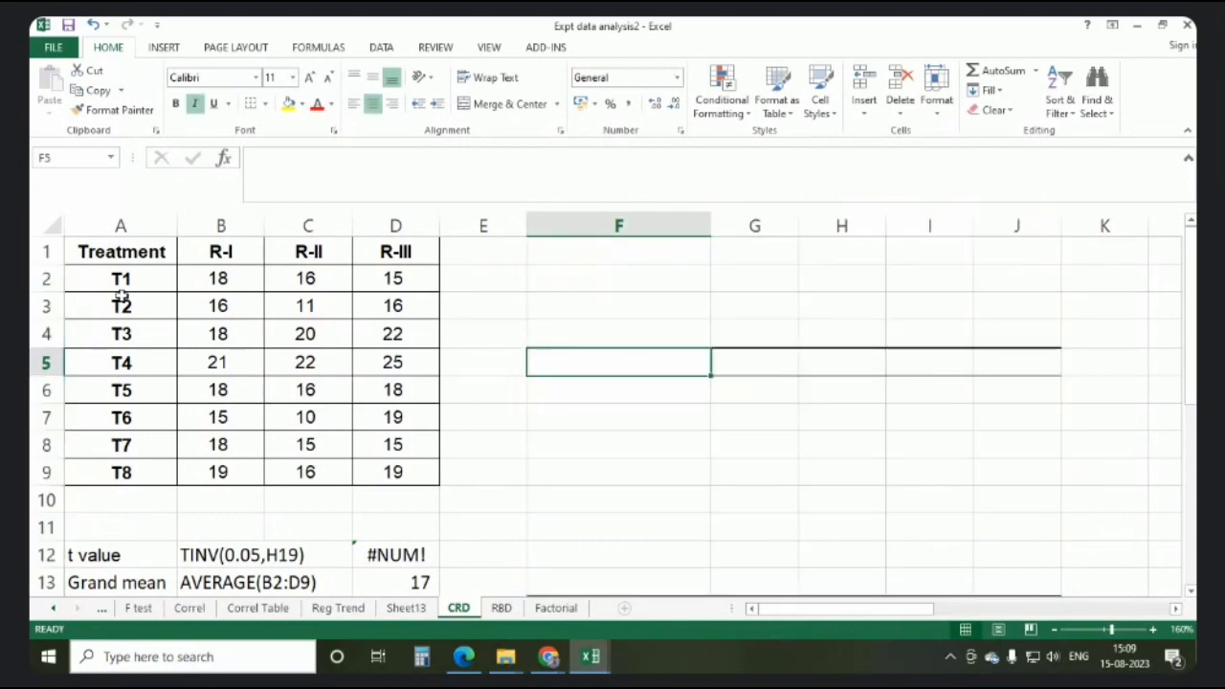
# Start a new Anova: Single Factor analysis with A2:D9 as the input range, including the treatment labels
pyautogui.moveTo(115, 290); pyautogui.dragTo(113, 469)
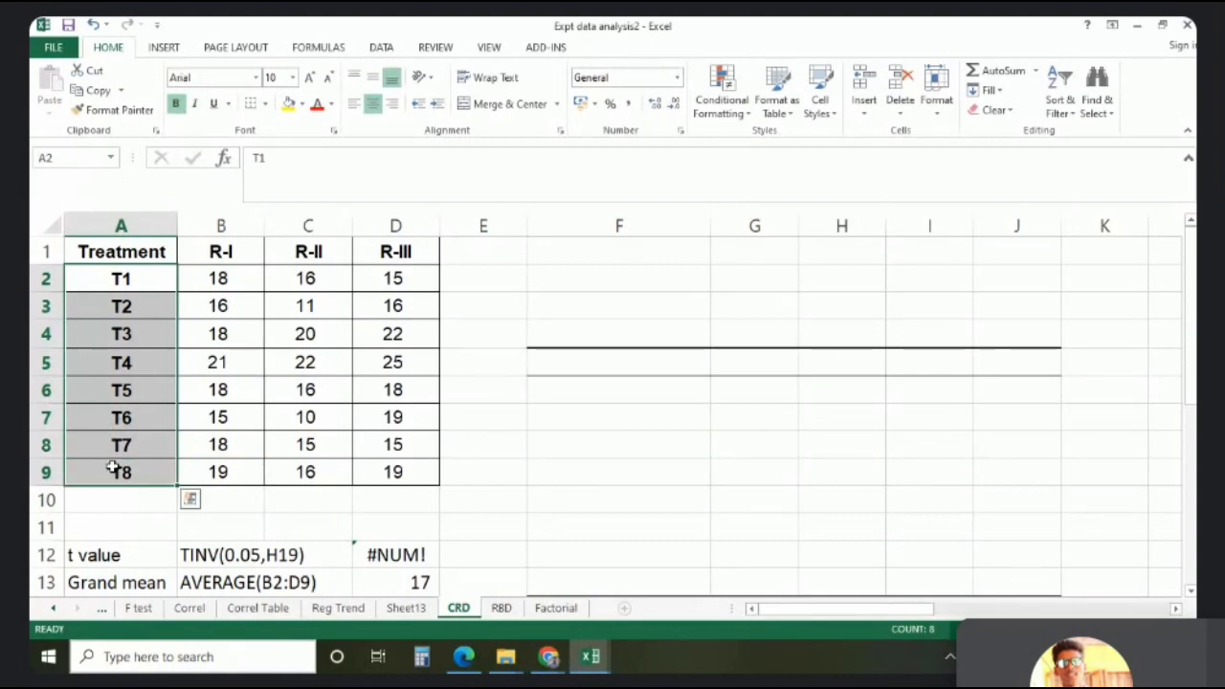
pyautogui.click(374, 47)
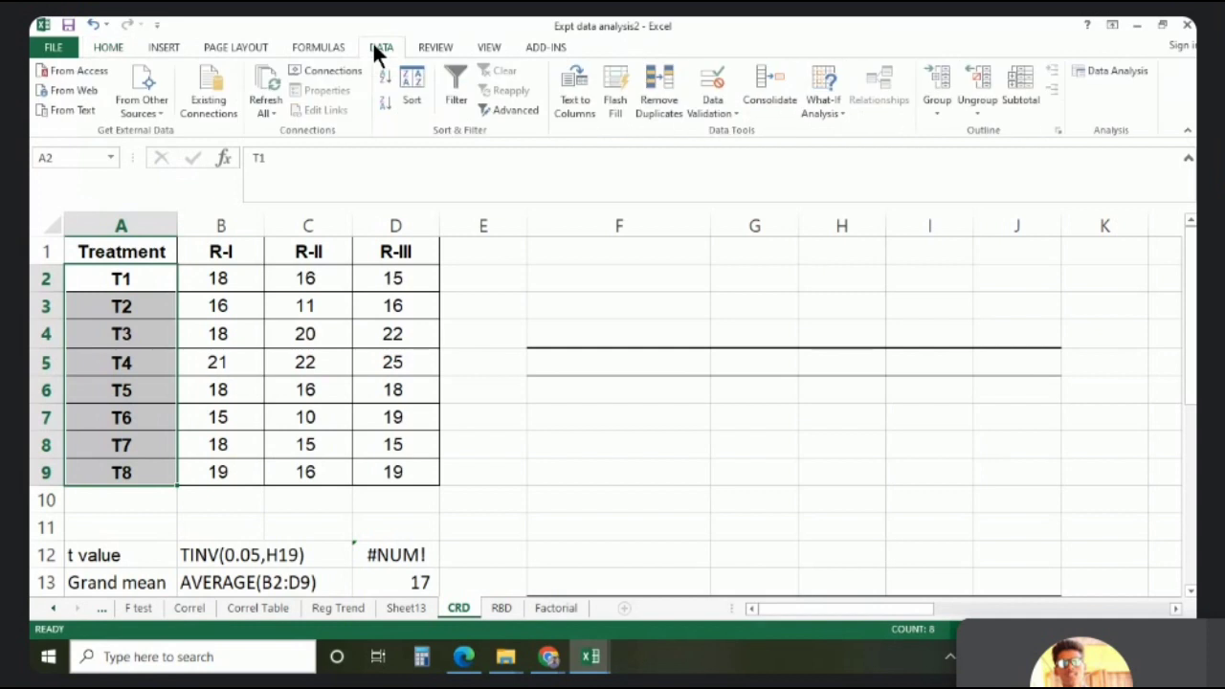
pyautogui.click(1107, 69)
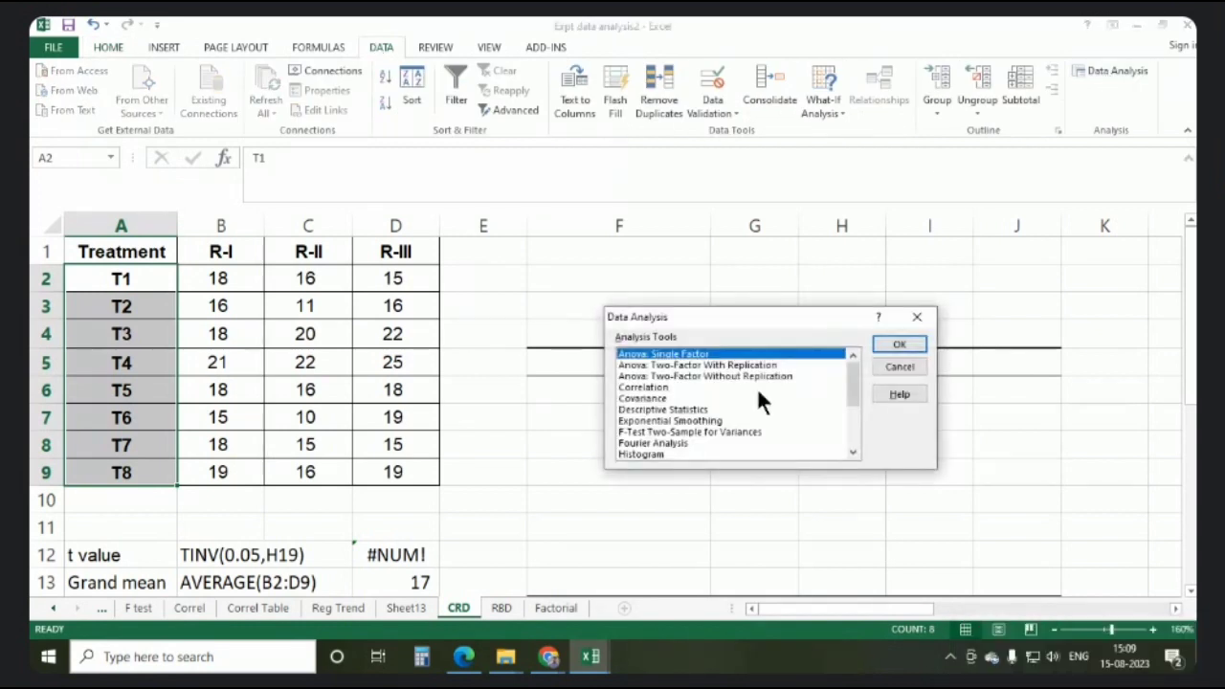
pyautogui.click(898, 344)
pyautogui.click(842, 321)
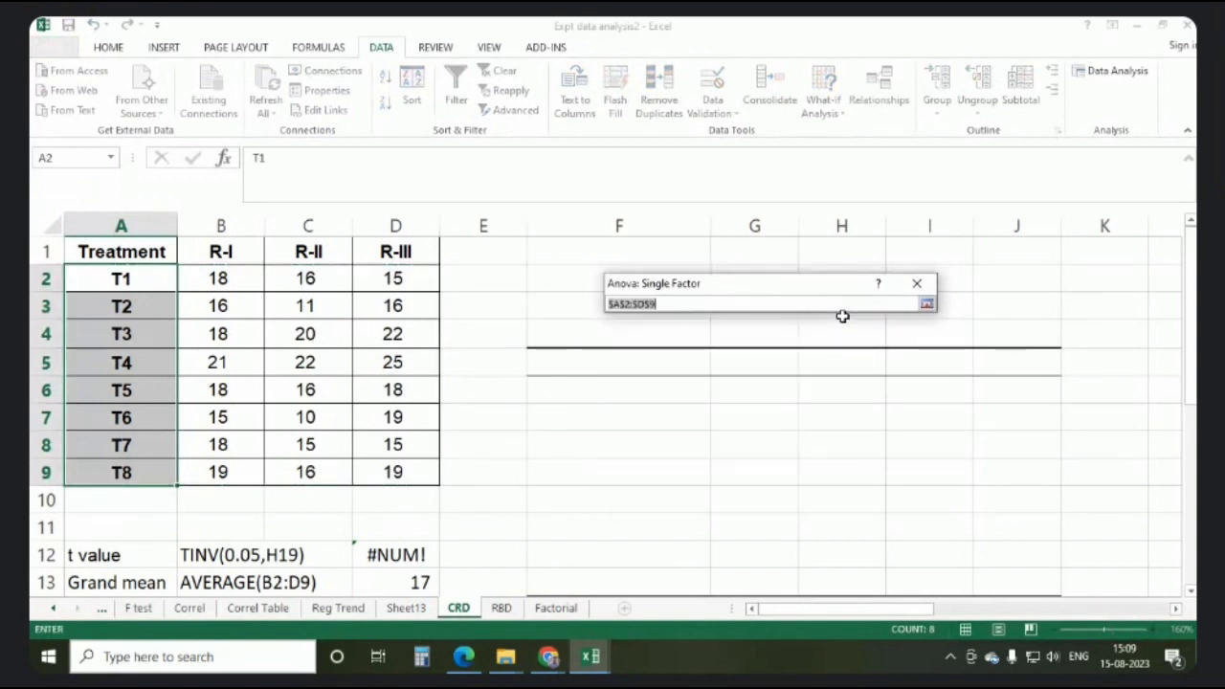
pyautogui.click(143, 286)
pyautogui.moveTo(146, 287); pyautogui.dragTo(406, 473)
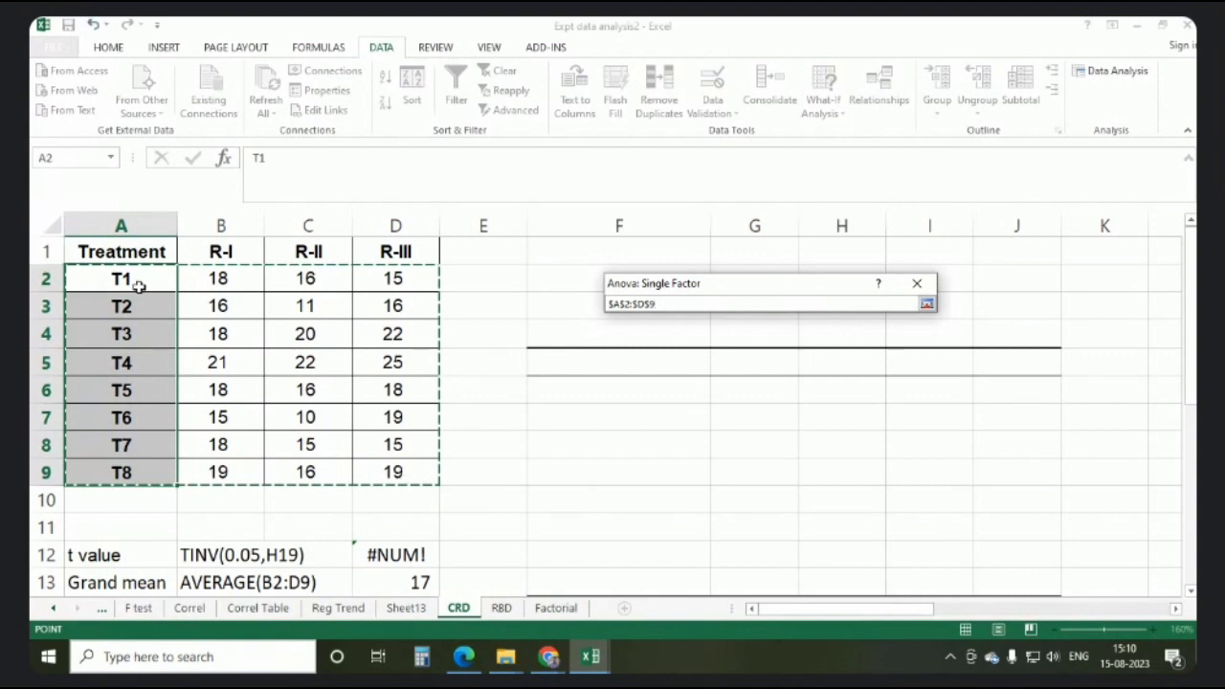
pyautogui.click(925, 303)
# Run the single-factor ANOVA grouped by rows, with labels in the first column and the output starting at F2
pyautogui.click(756, 355)
pyautogui.click(766, 350)
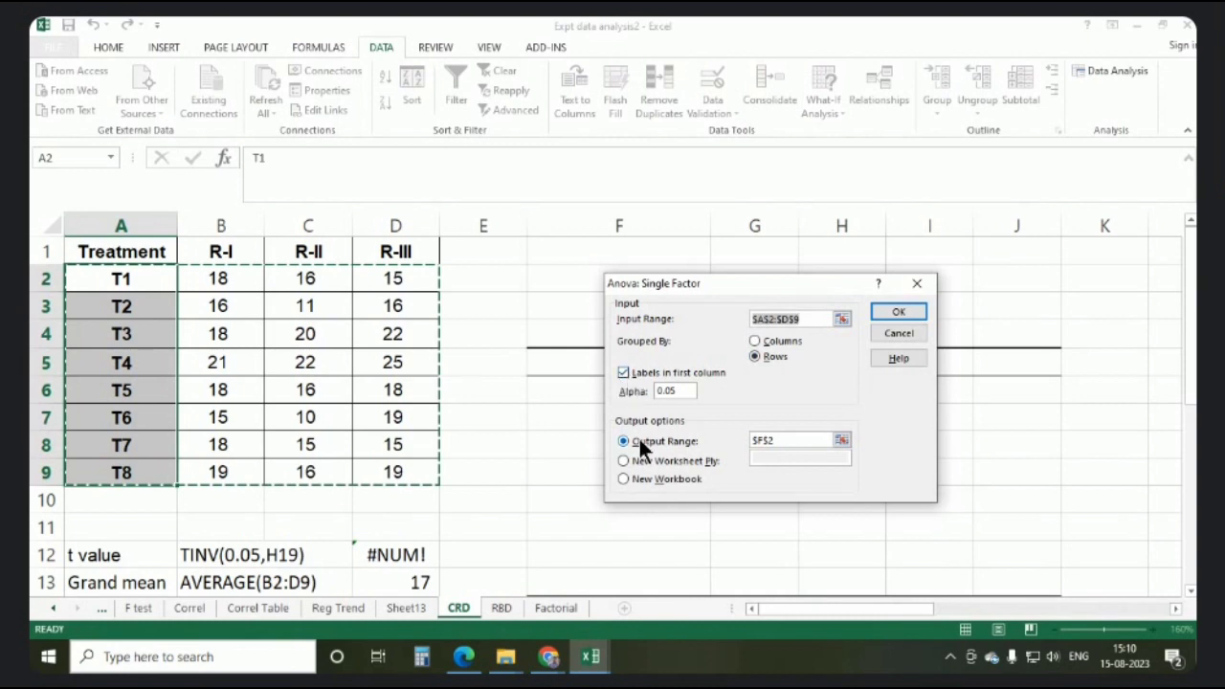
pyautogui.click(806, 440)
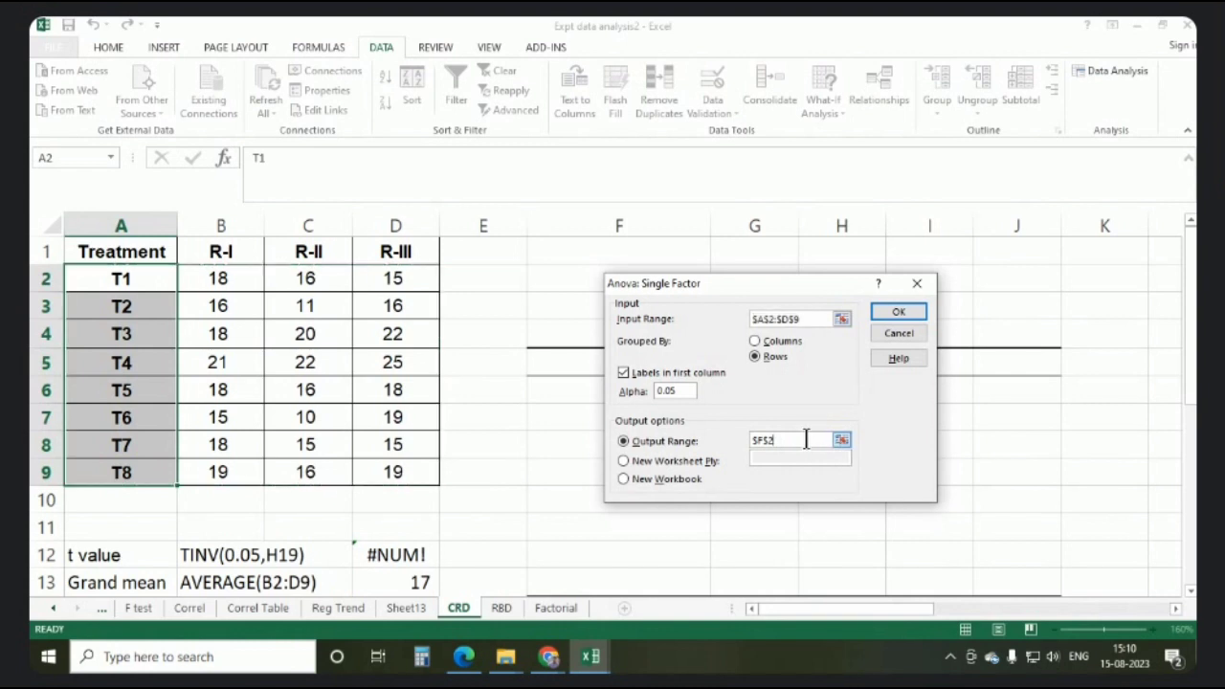
pyautogui.click(840, 440)
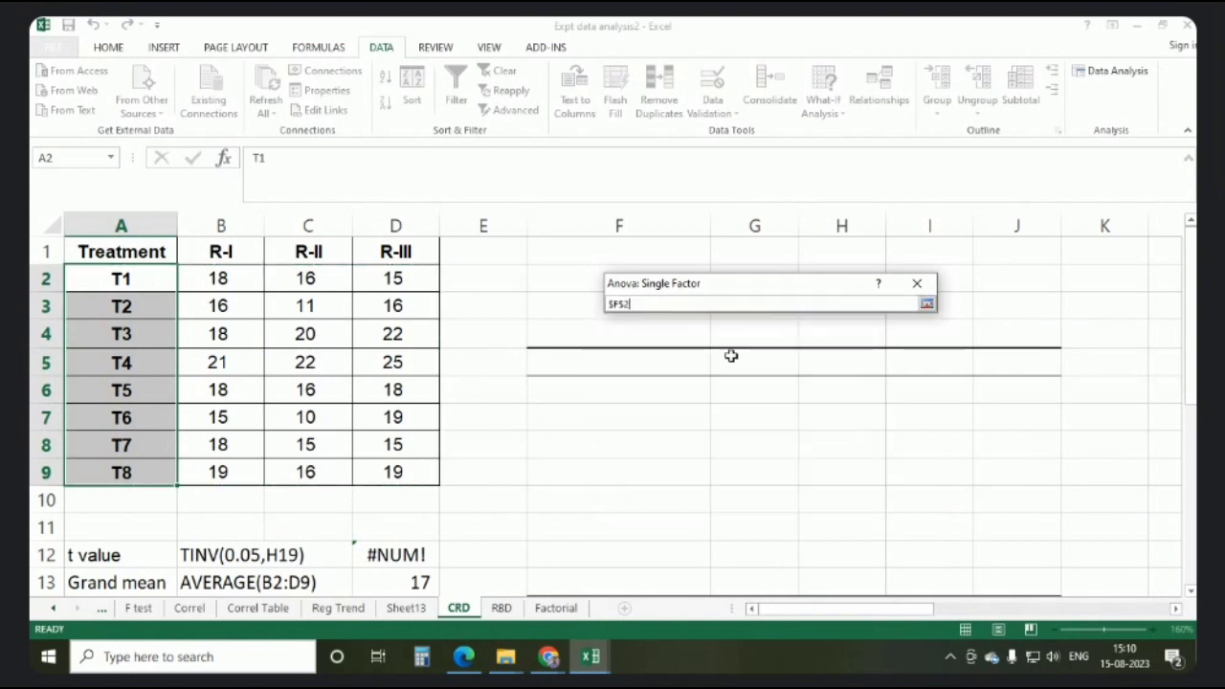
pyautogui.press('Return')
# Examine the SUMMARY block of the single-factor ANOVA output, including the sum and average for T1
pyautogui.scroll(-2, 856, 333)
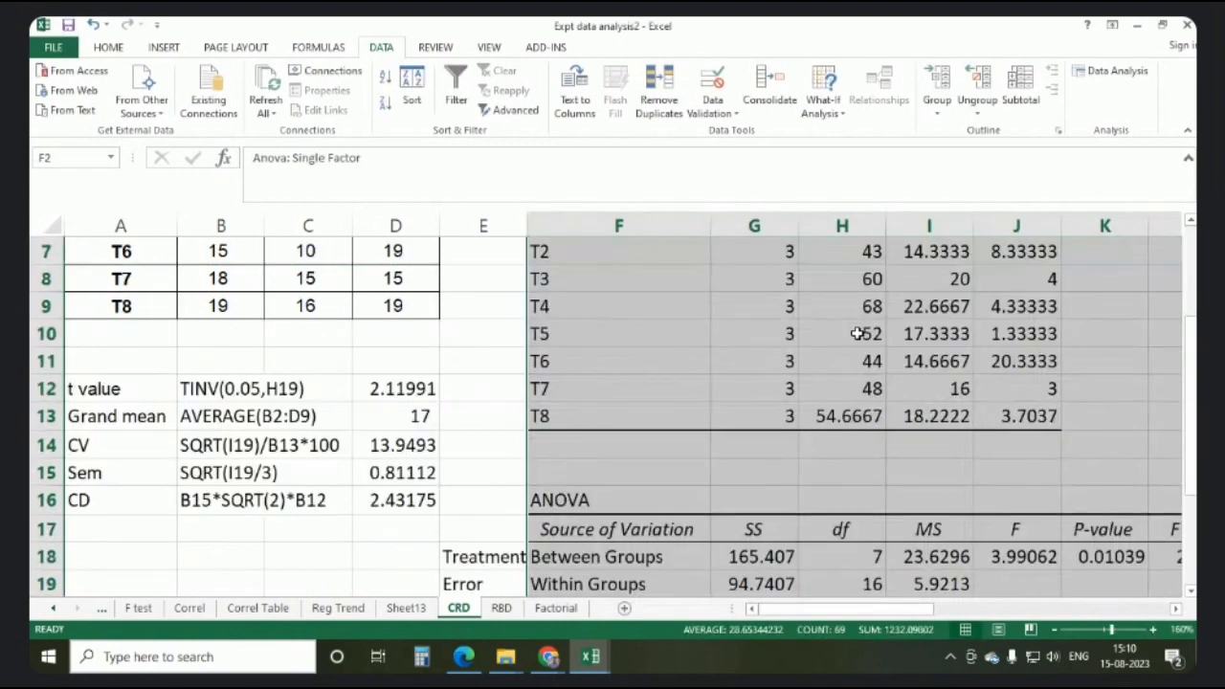
pyautogui.scroll(2, 861, 335)
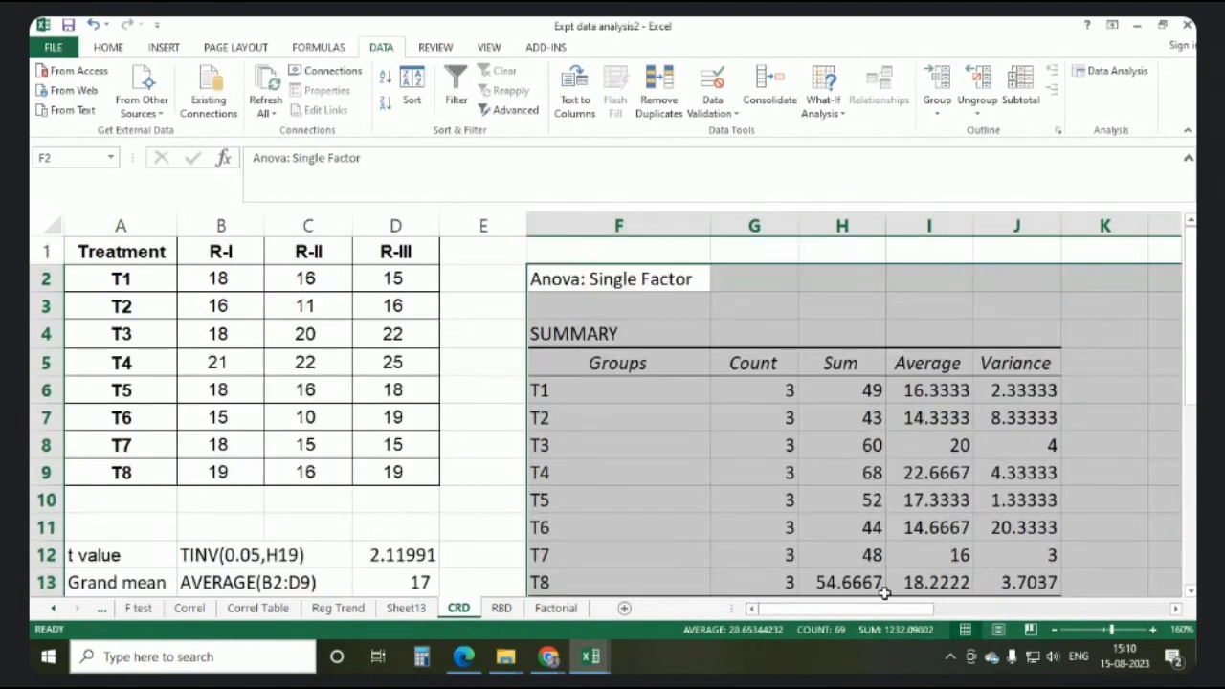
pyautogui.hscroll(1, 885, 592)
pyautogui.click(517, 394)
pyautogui.moveTo(557, 411); pyautogui.dragTo(744, 417)
pyautogui.click(754, 383)
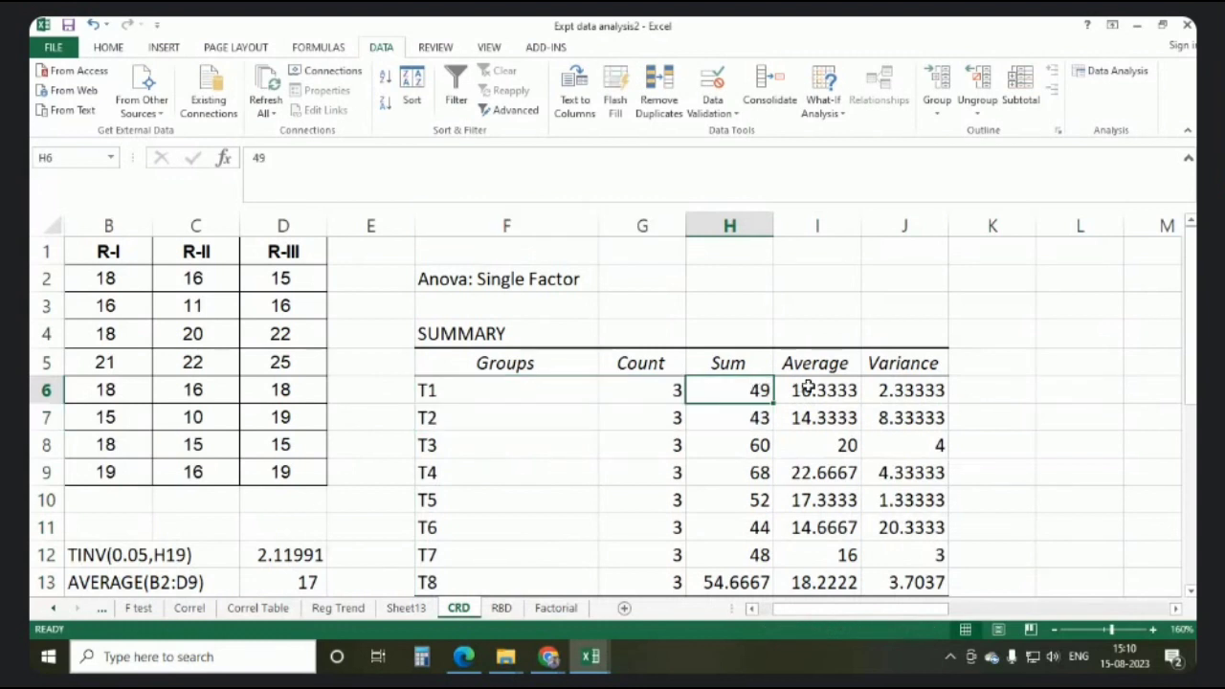
pyautogui.click(809, 384)
# Examine the ANOVA table, matching Between Groups to Treatment and Within Groups to Error, and check the error df
pyautogui.scroll(-5, 781, 386)
pyautogui.moveTo(502, 280); pyautogui.dragTo(1091, 381)
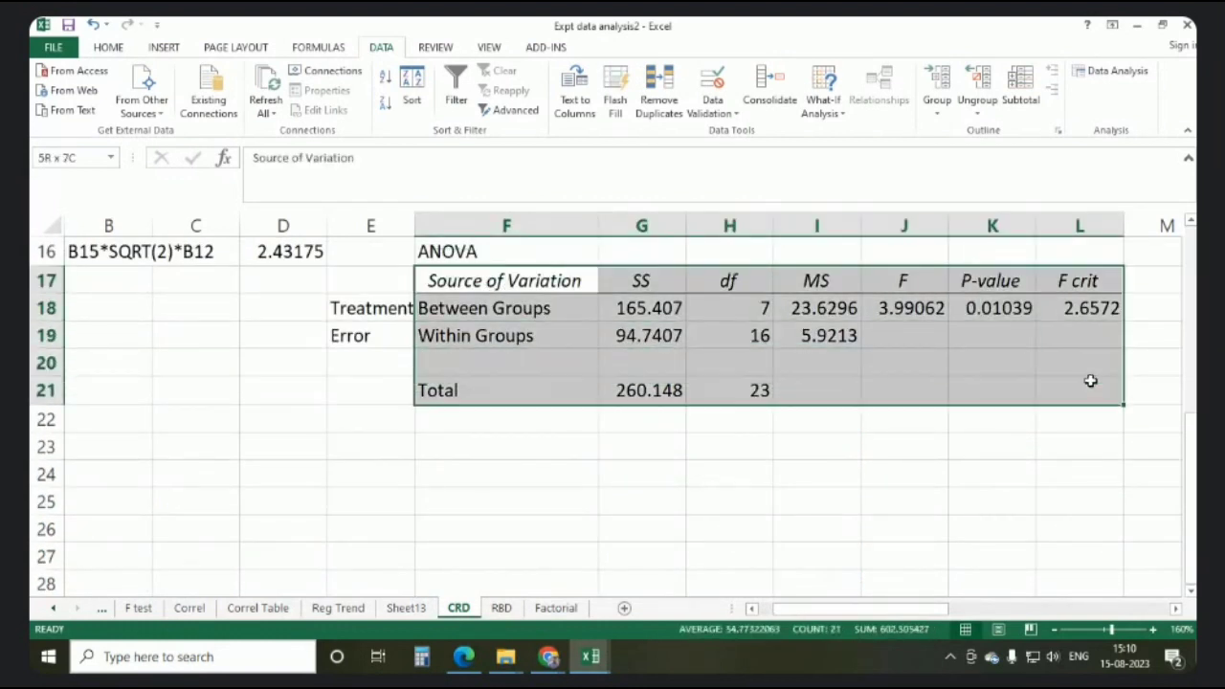
pyautogui.click(502, 308)
pyautogui.click(376, 308)
pyautogui.click(461, 340)
pyautogui.click(362, 334)
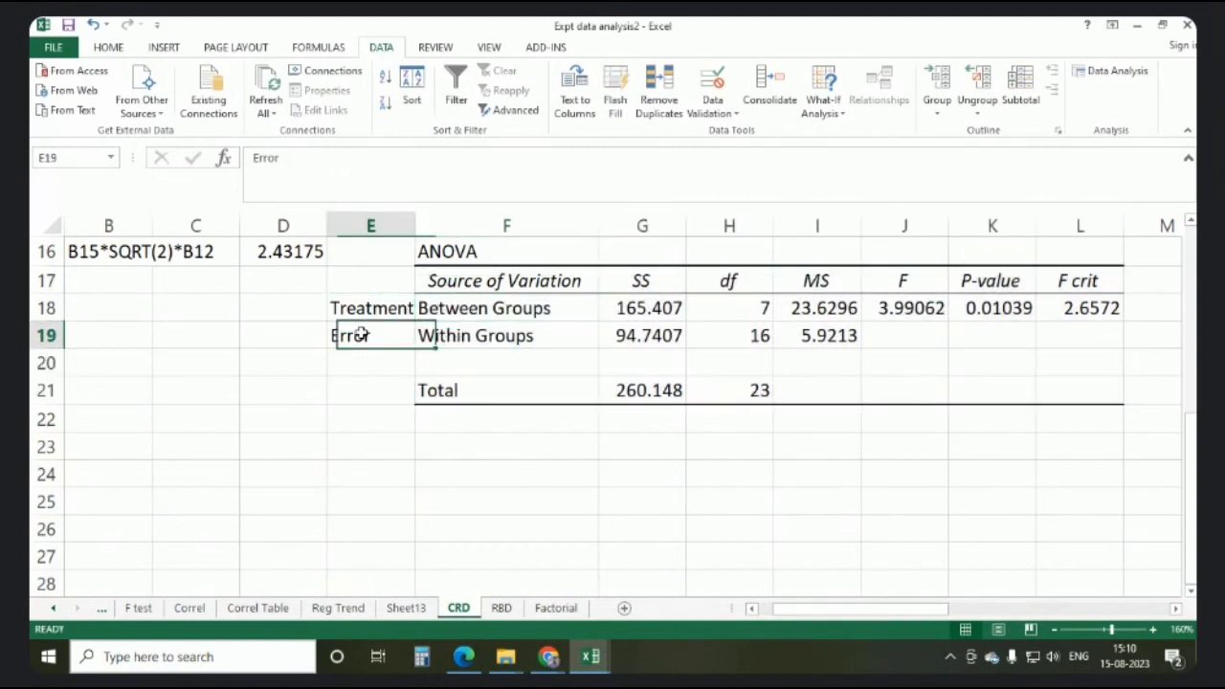
pyautogui.click(737, 337)
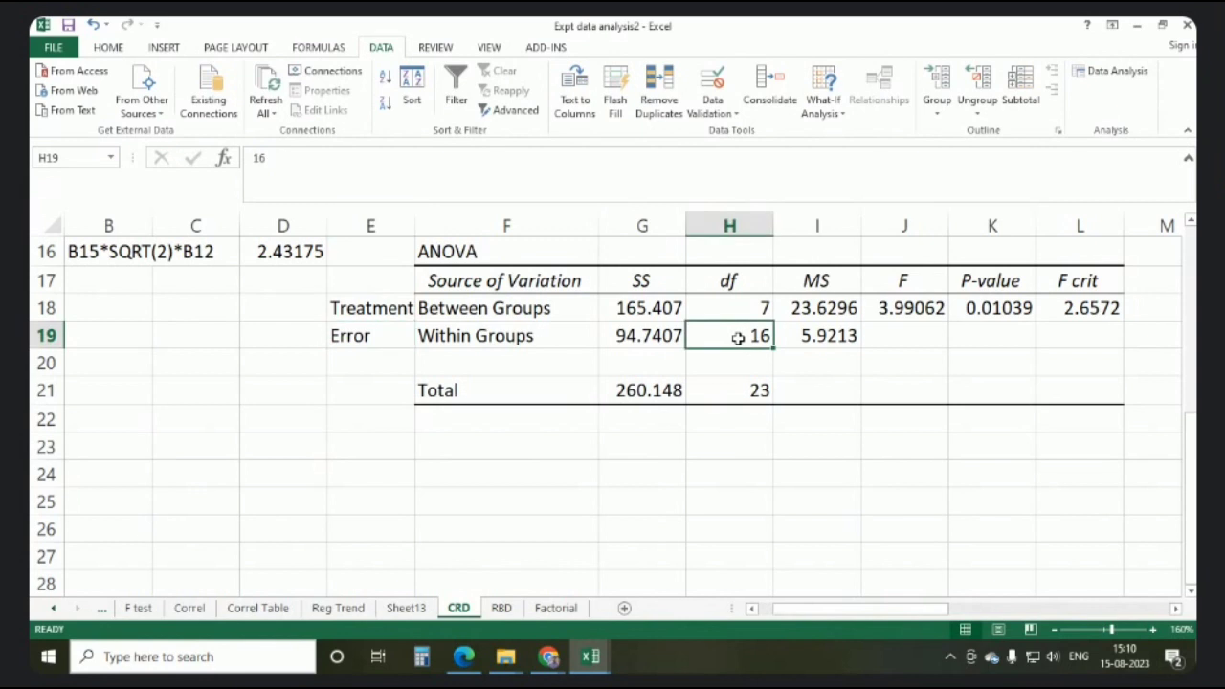
# Highlight the Between Groups P-value in K18 with a yellow fill
pyautogui.scroll(2, 370, 401)
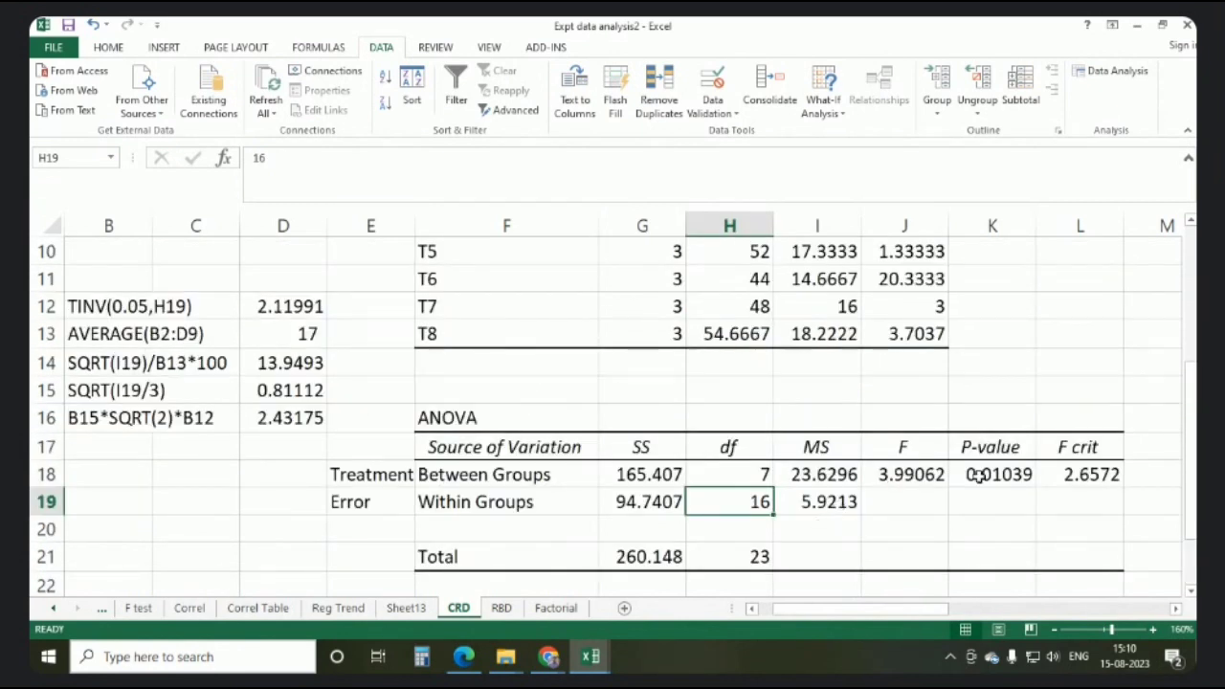
pyautogui.click(1030, 468)
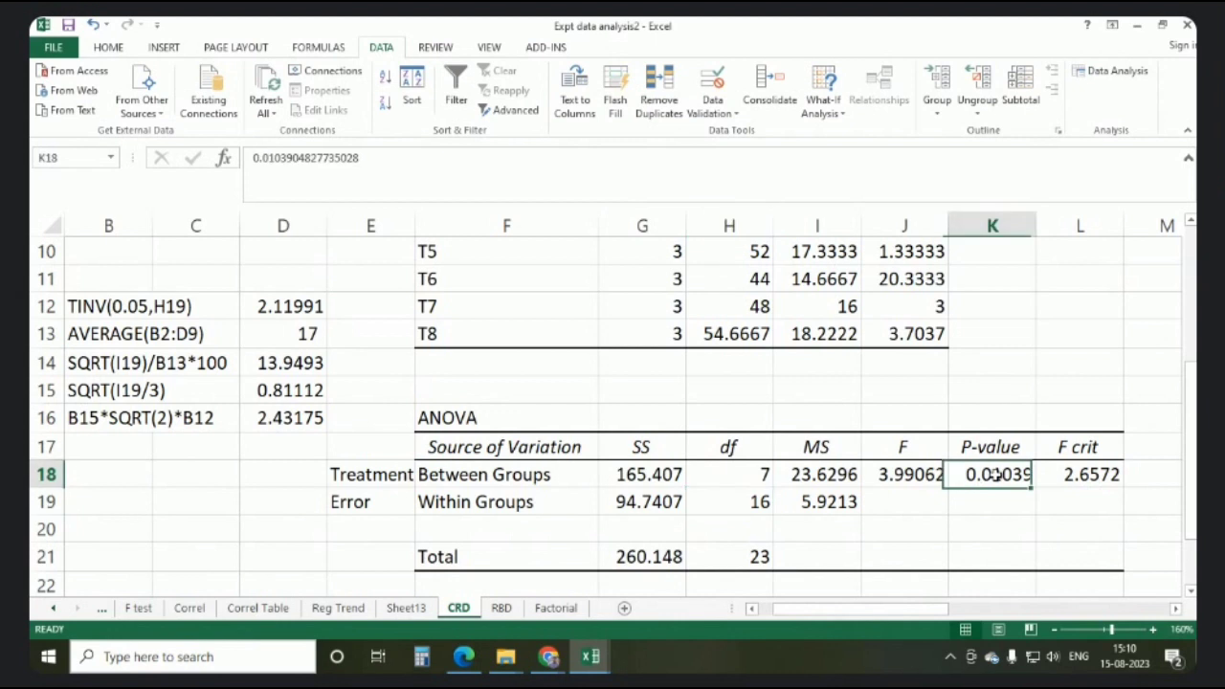
pyautogui.click(110, 46)
pyautogui.click(289, 106)
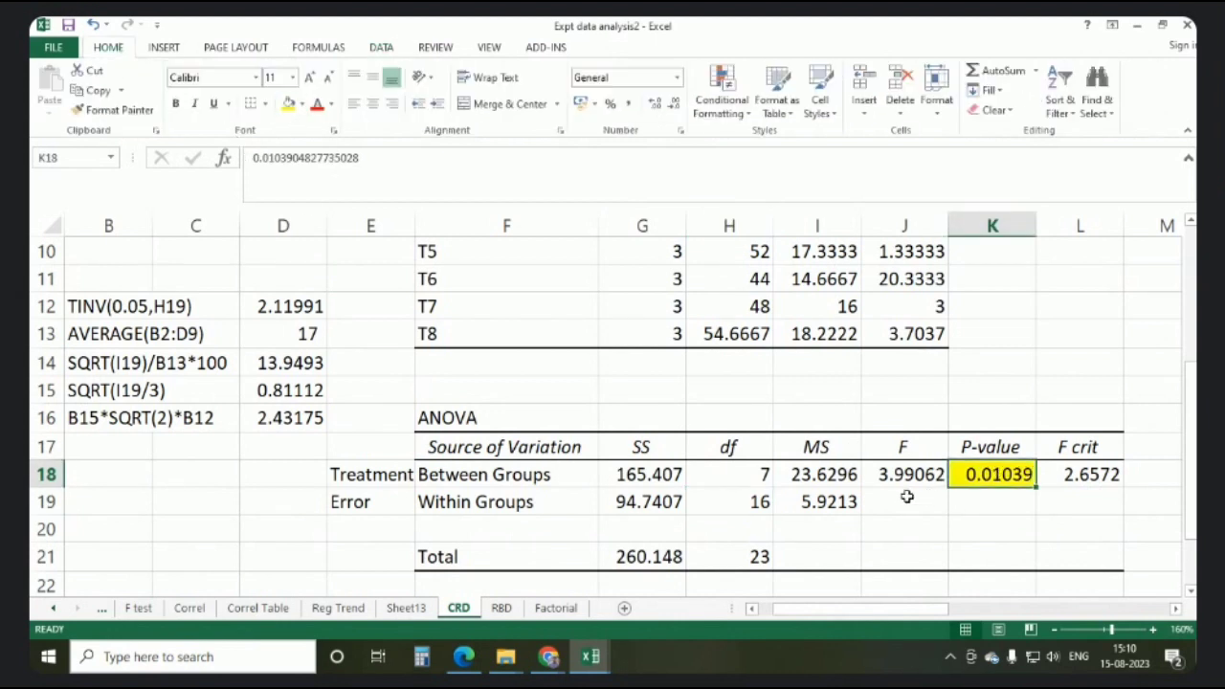
# Review the CV, Sem and CD formulas in D14 to D16 and the cells they reference
pyautogui.scroll(-3, 824, 448)
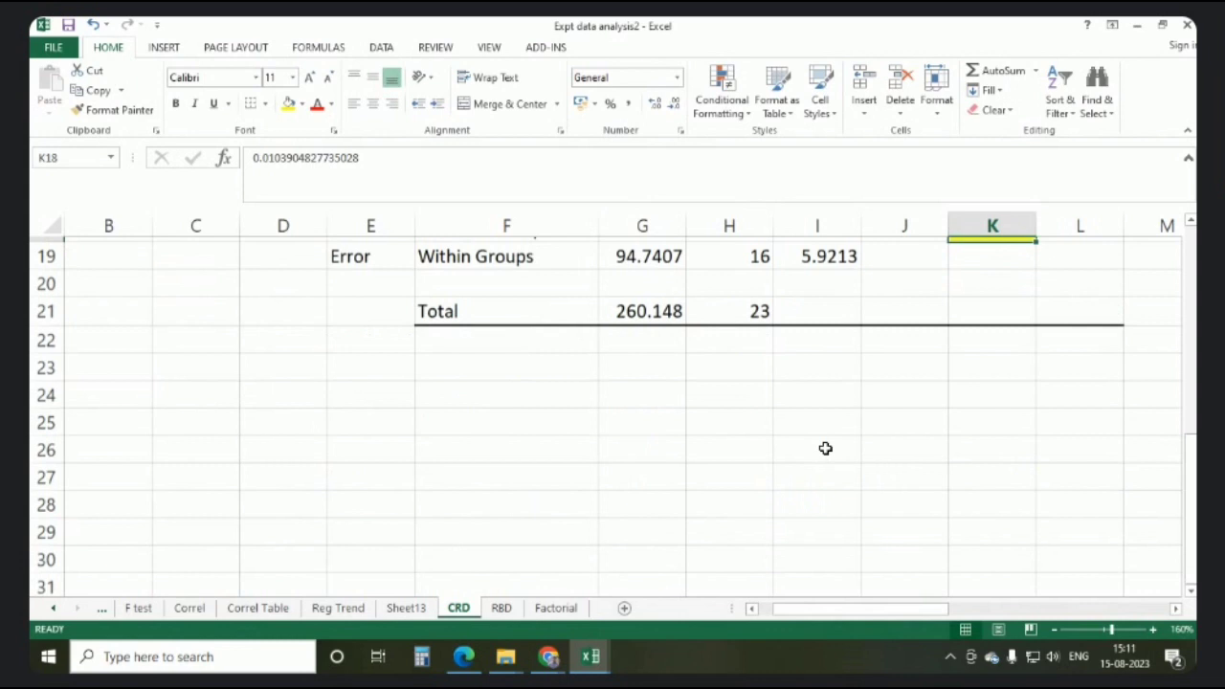
pyautogui.moveTo(775, 610); pyautogui.dragTo(753, 610)
pyautogui.scroll(4, 128, 423)
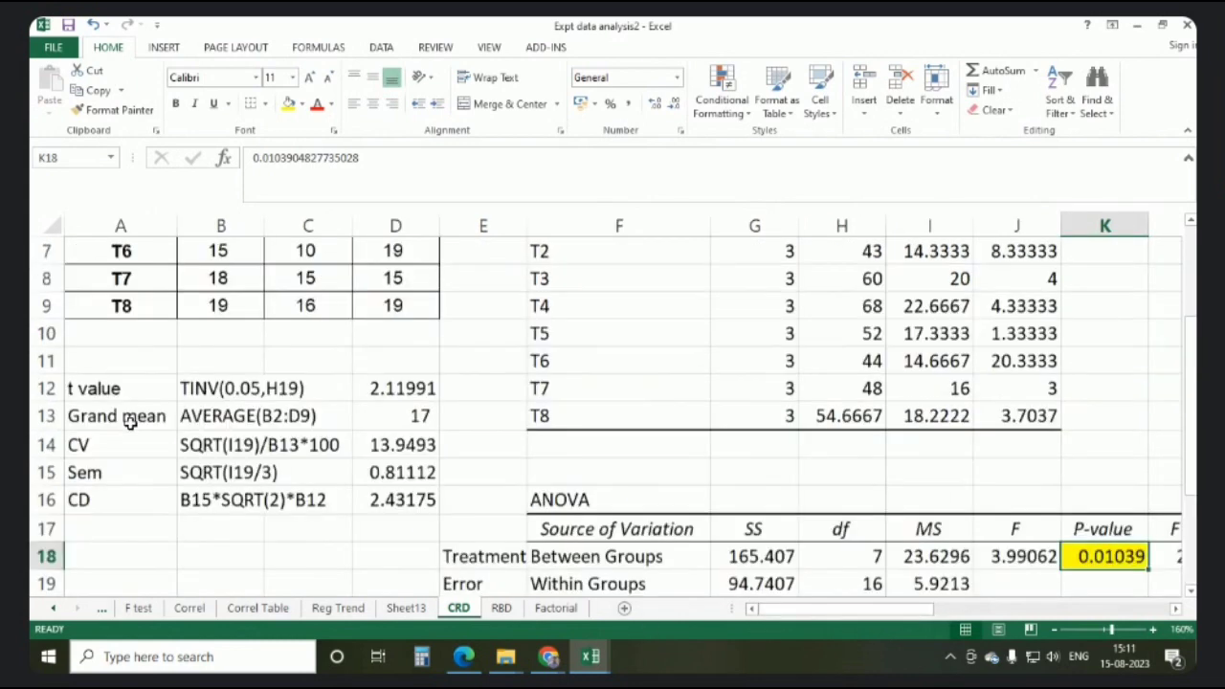
pyautogui.click(86, 447)
pyautogui.click(99, 472)
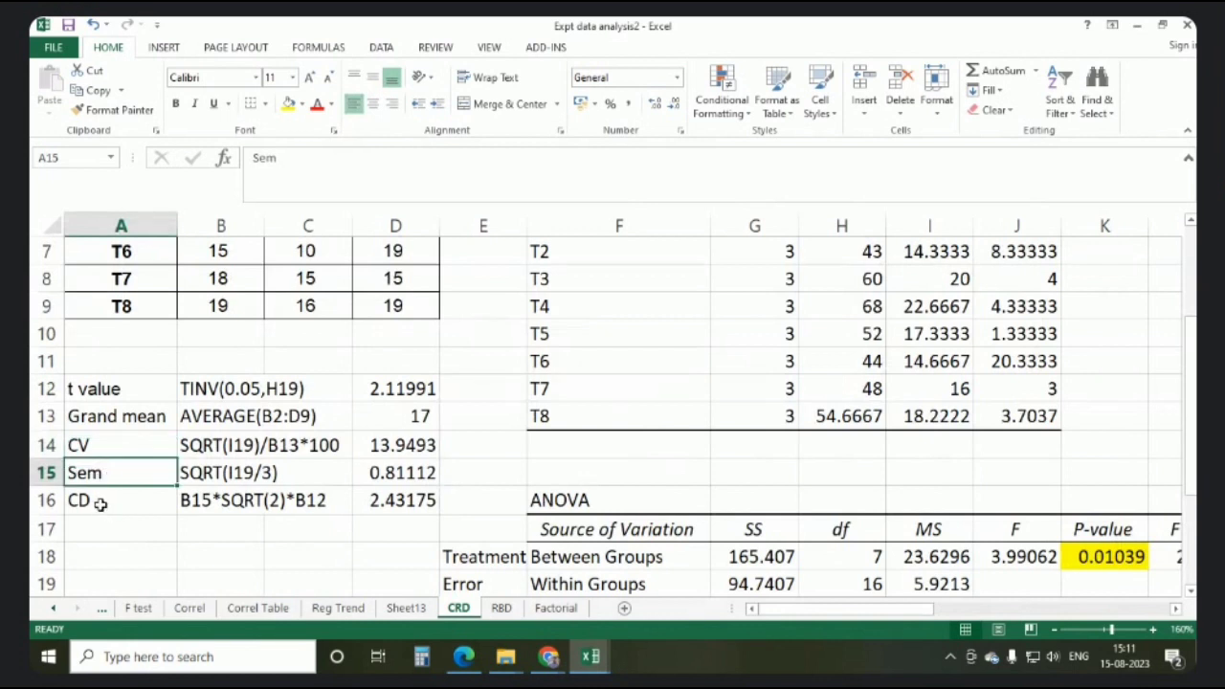
pyautogui.click(99, 501)
pyautogui.scroll(-1, 331, 441)
pyautogui.click(150, 370)
pyautogui.click(395, 366)
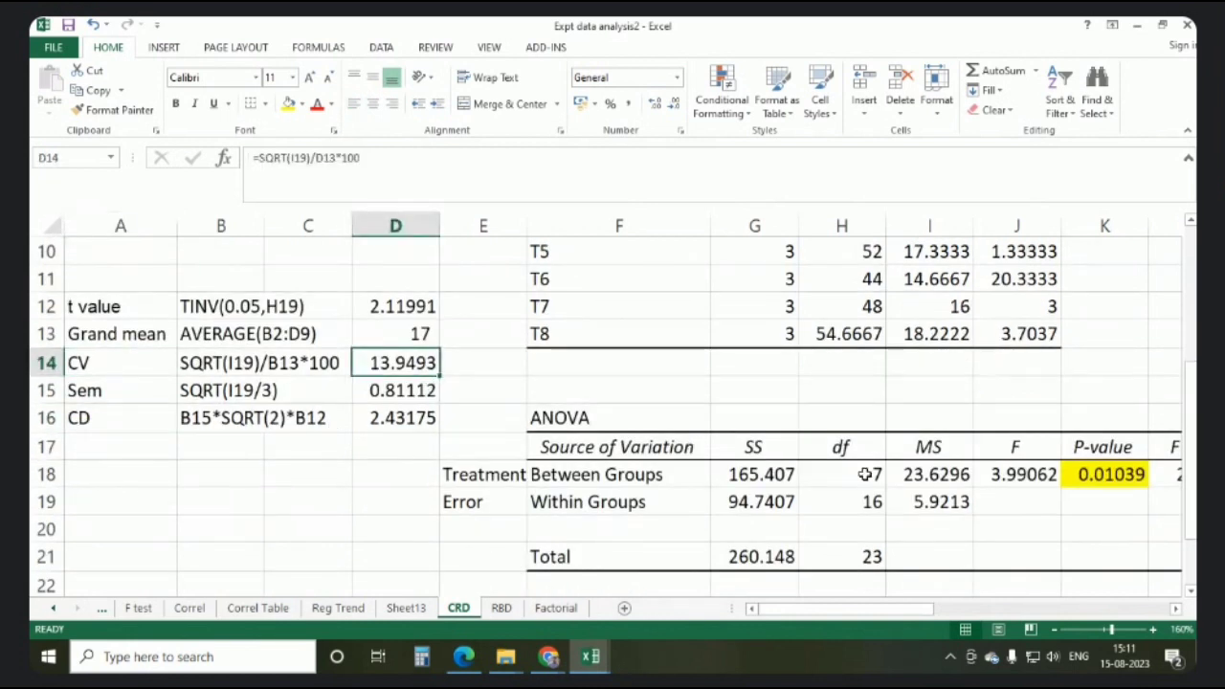
pyautogui.click(444, 184)
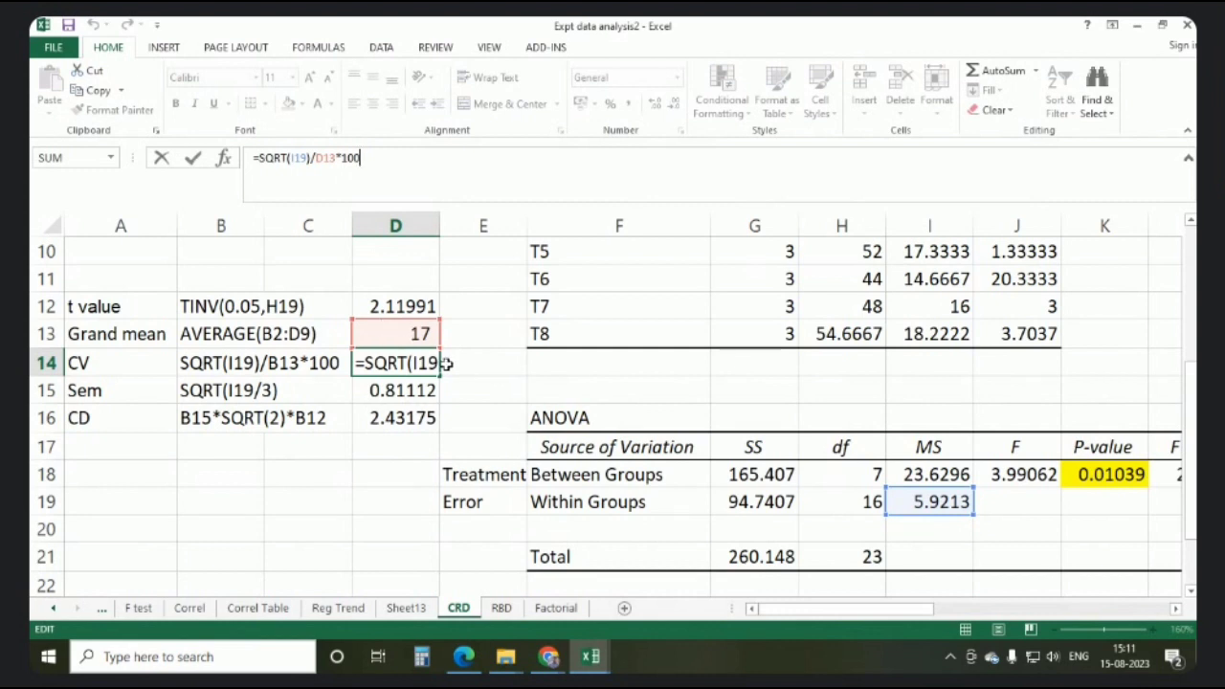
pyautogui.press('Return')
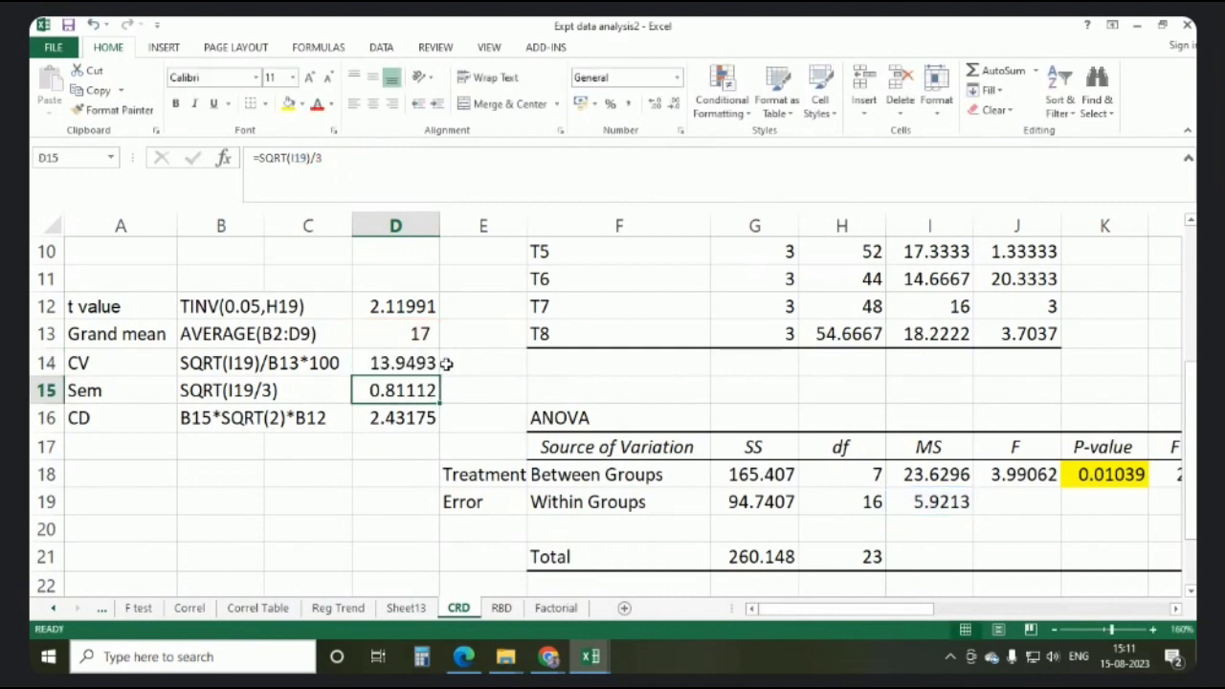
pyautogui.press('F2')
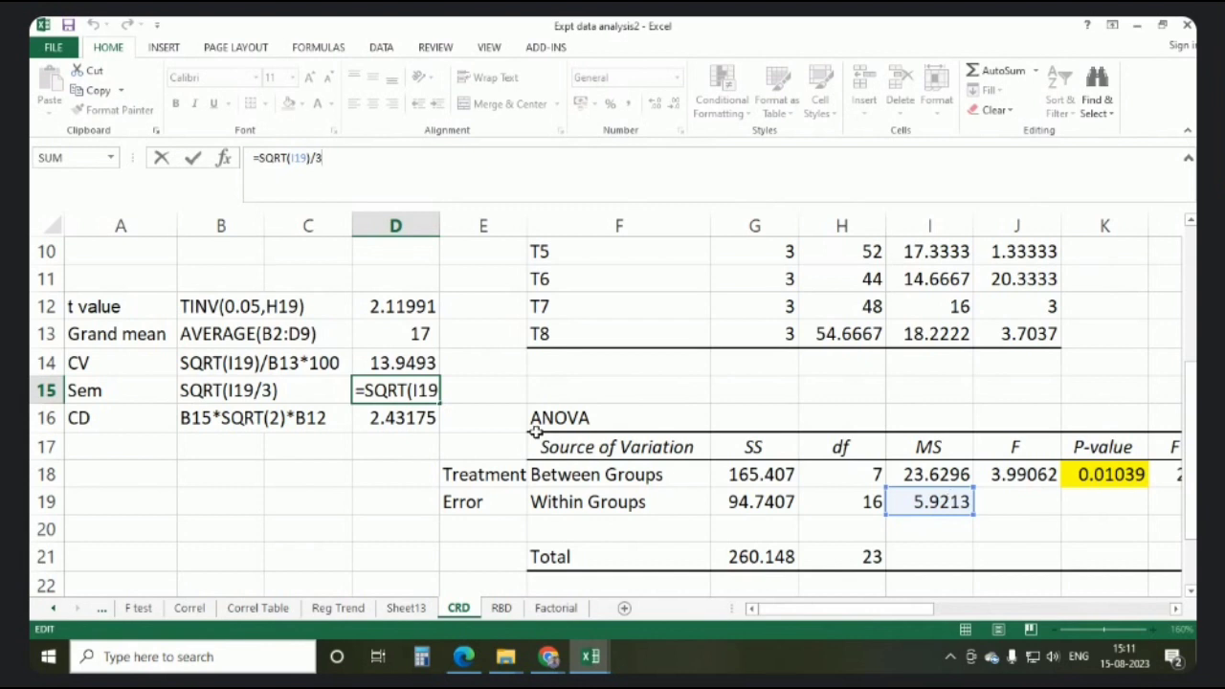
pyautogui.click(402, 421)
pyautogui.click(418, 160)
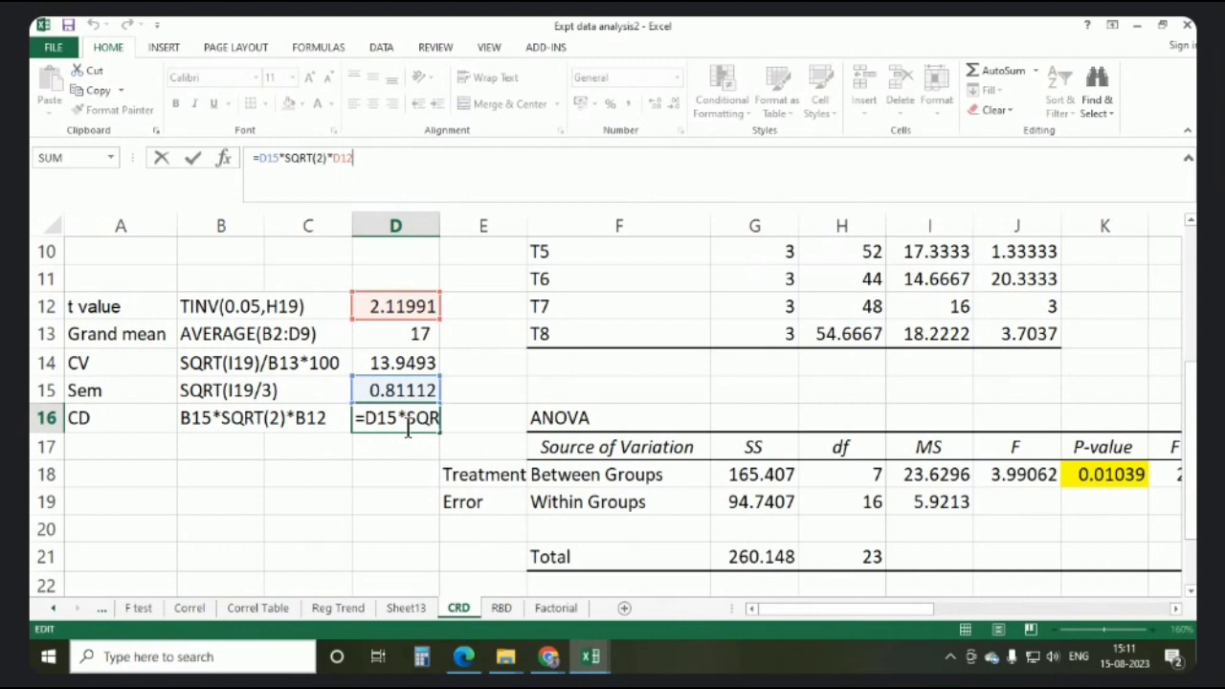
pyautogui.press('Return')
pyautogui.click(383, 516)
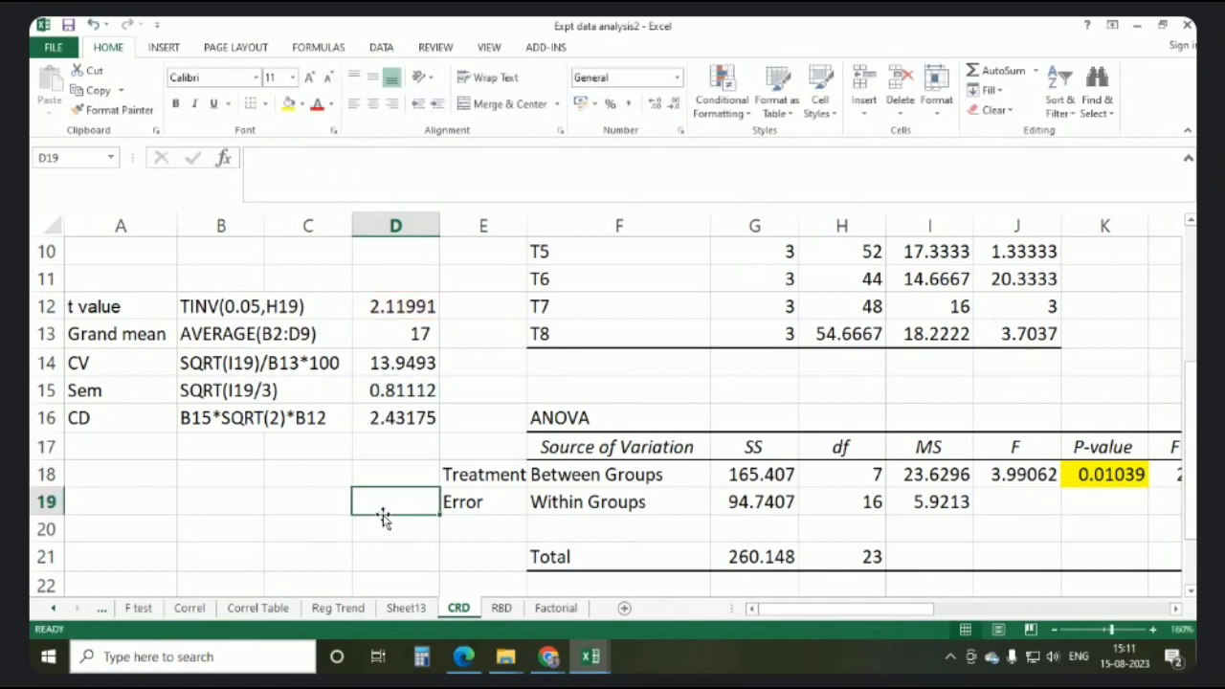
# Open the RBD sheet and start an Anova: Two-Factor Without Replication analysis
pyautogui.click(495, 610)
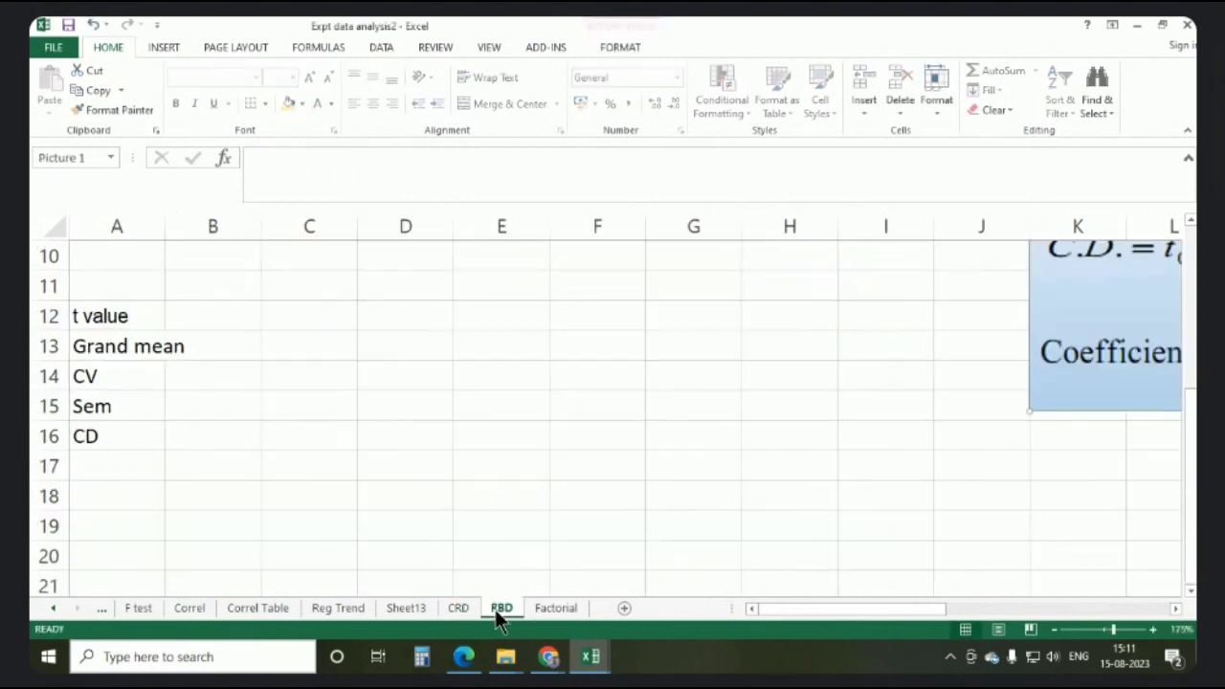
pyautogui.scroll(3, 508, 474)
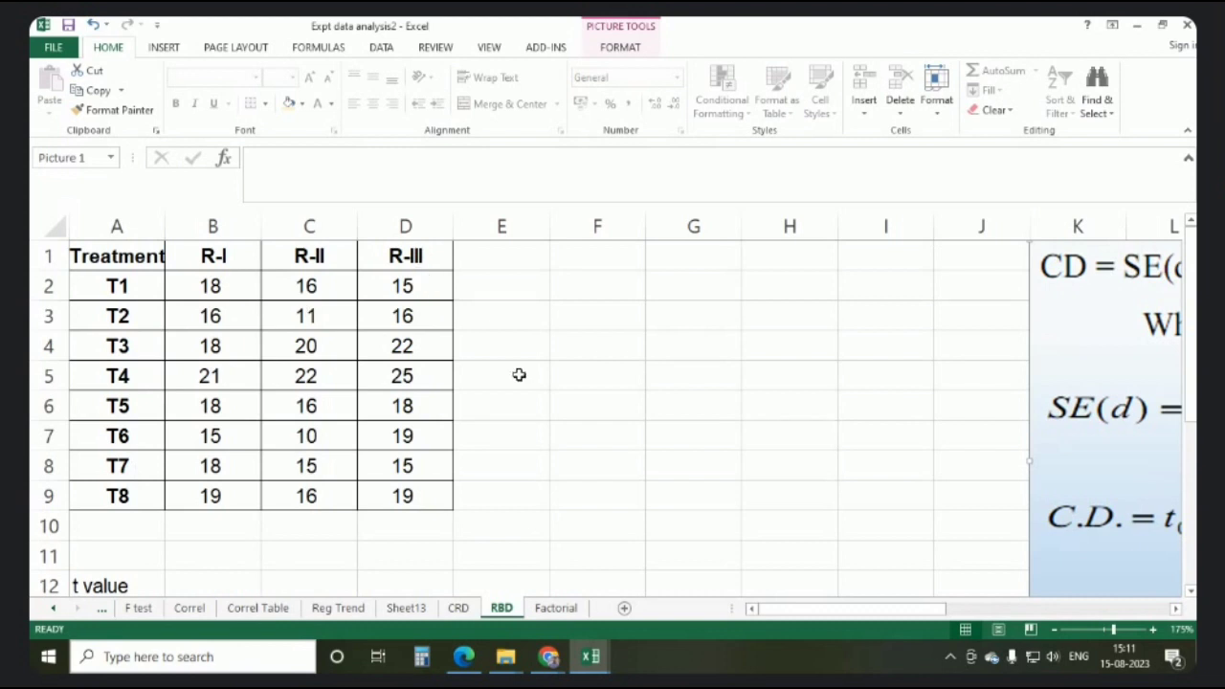
pyautogui.click(382, 48)
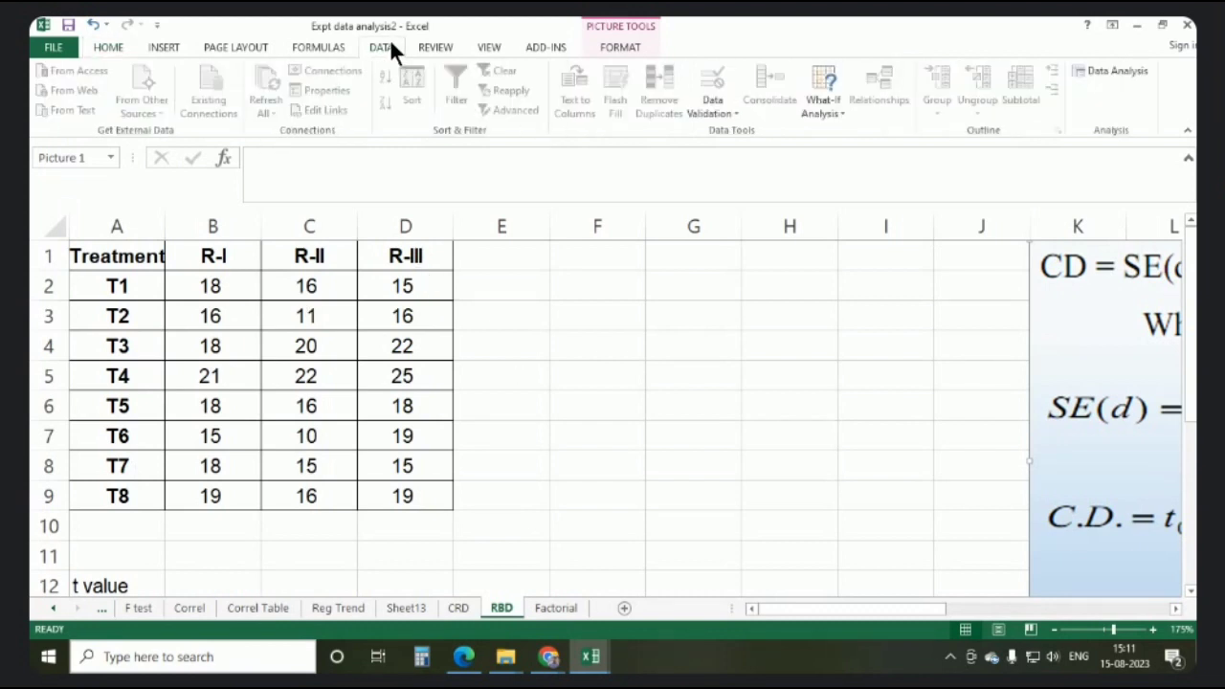
pyautogui.click(1108, 77)
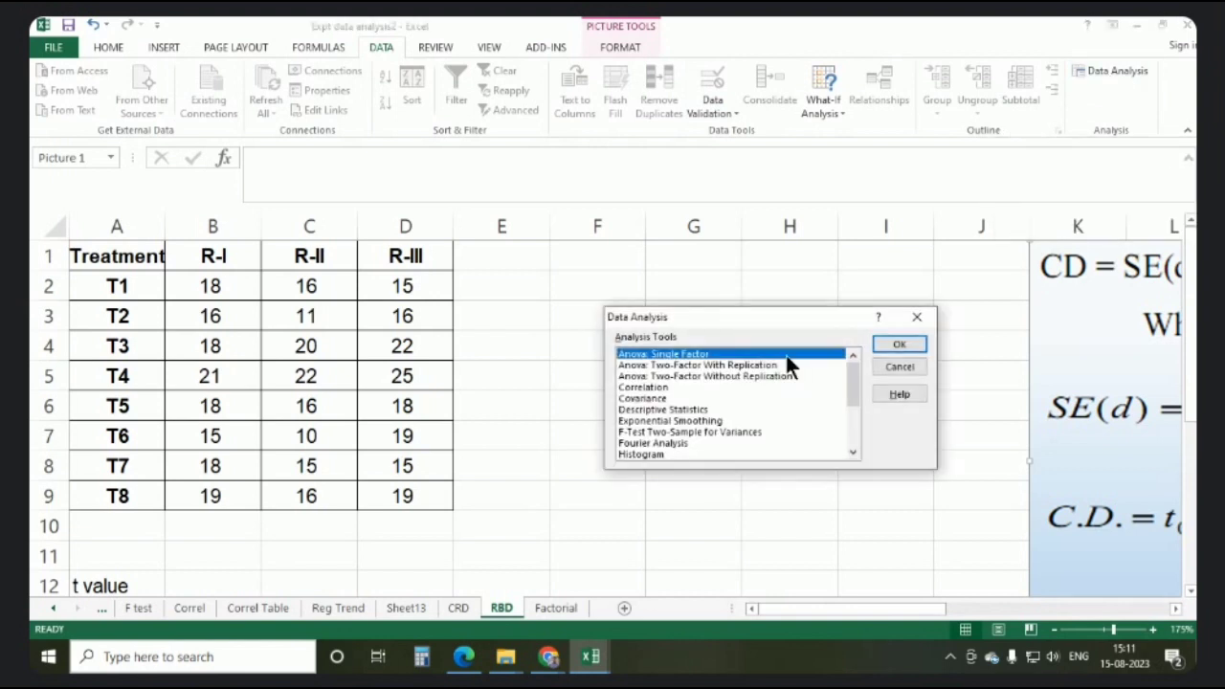
pyautogui.click(692, 377)
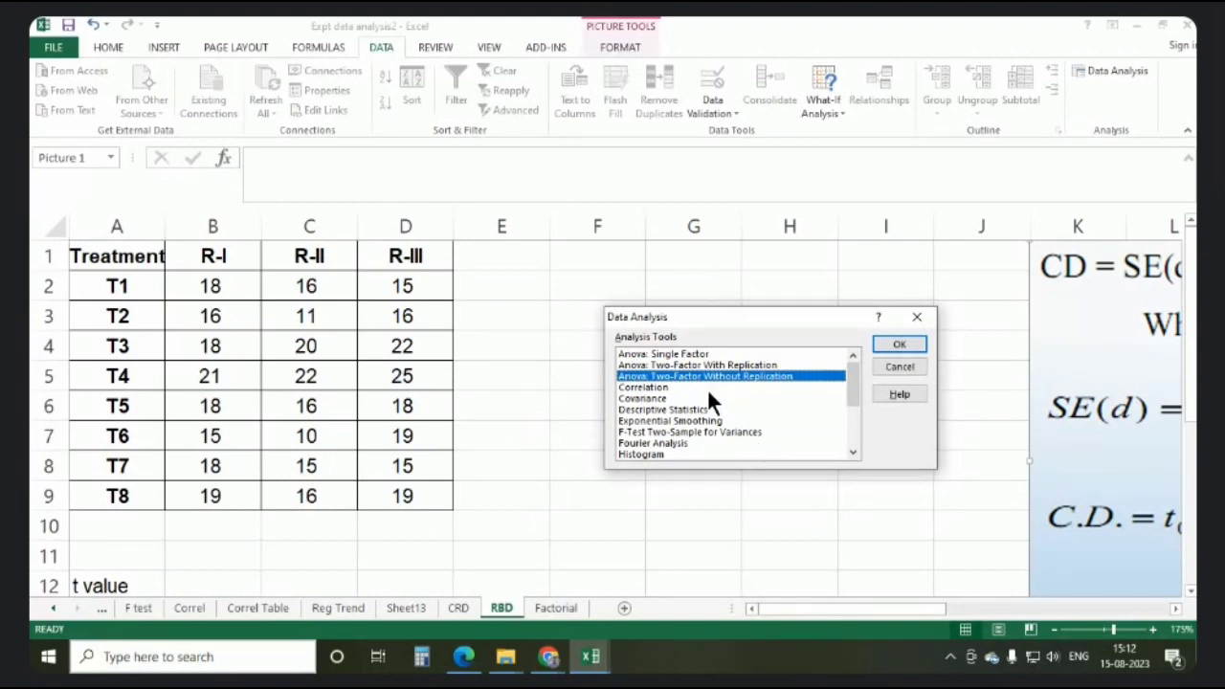
pyautogui.click(897, 345)
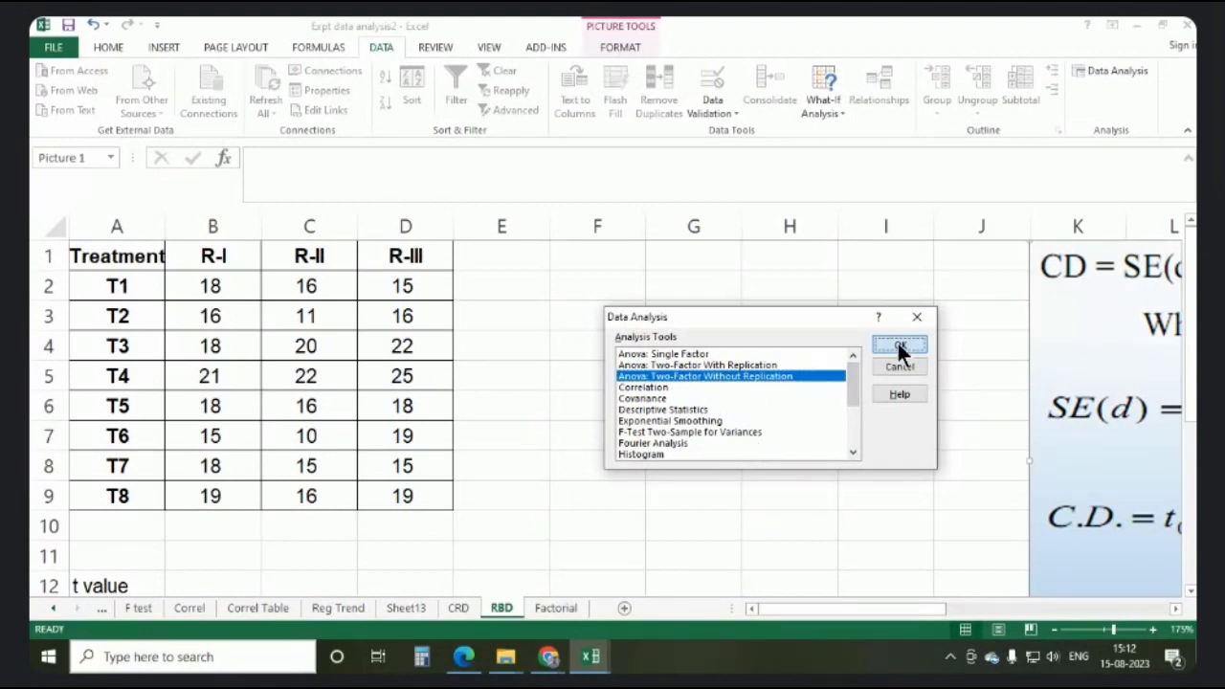
# Run the two-factor ANOVA on A1:D9 with labels included and the output range starting at F2
pyautogui.moveTo(144, 256); pyautogui.dragTo(421, 499)
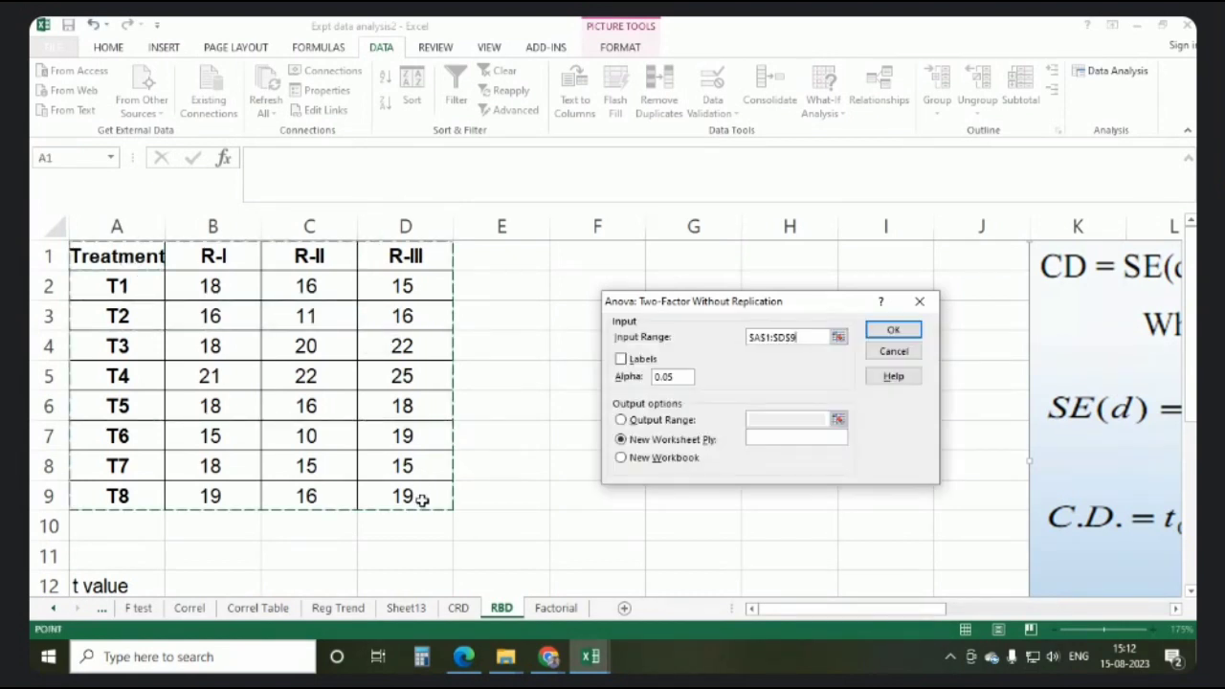
pyautogui.click(621, 360)
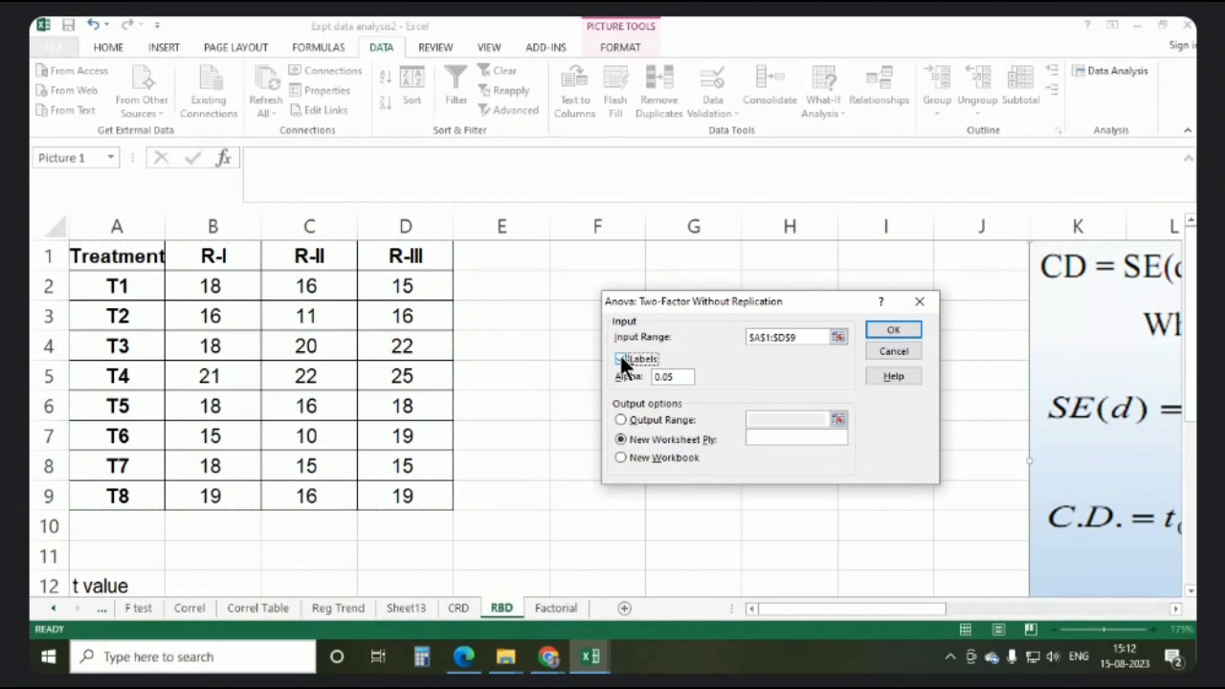
pyautogui.click(621, 359)
pyautogui.click(621, 420)
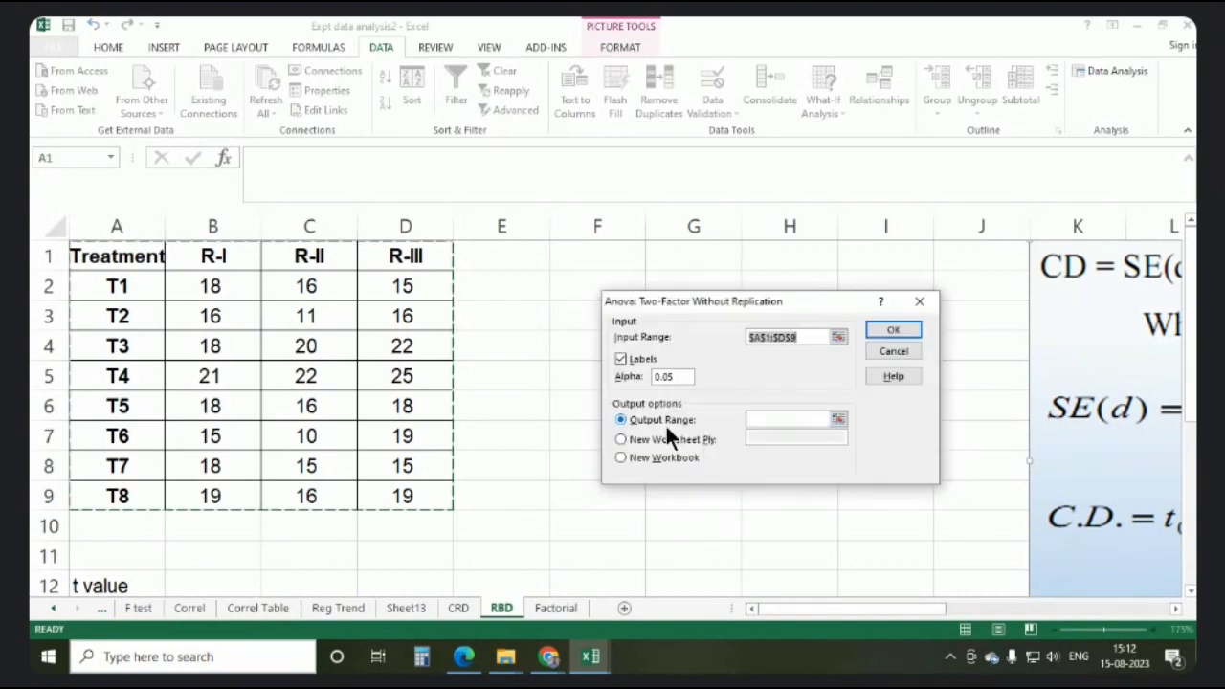
pyautogui.click(755, 422)
pyautogui.click(586, 287)
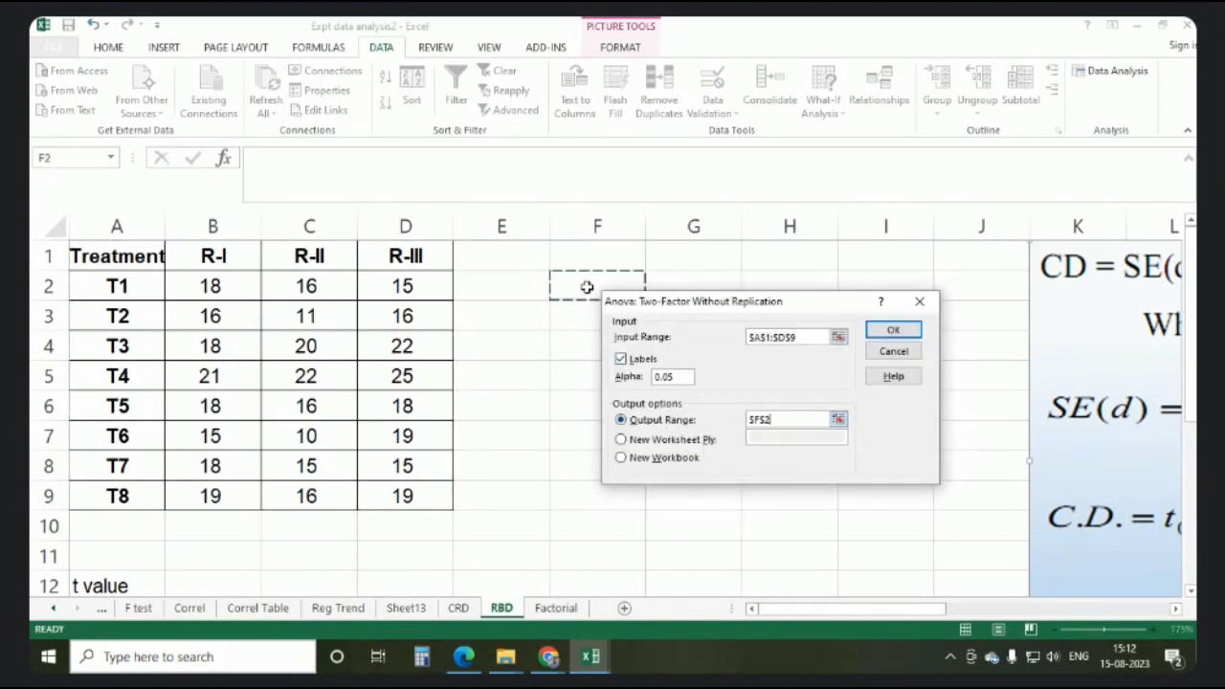
pyautogui.click(894, 330)
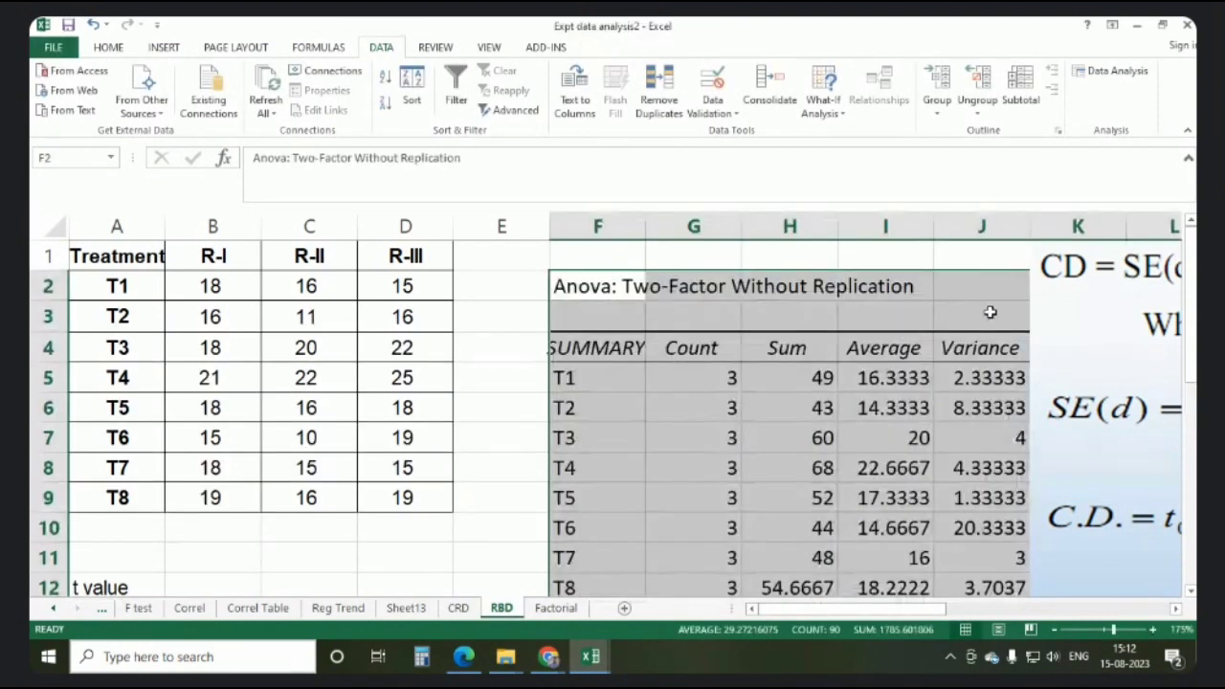
# Shift the formula picture from the start of column K to near column L, away from the ANOVA output
pyautogui.scroll(-1, 983, 306)
pyautogui.click(1132, 284)
pyautogui.moveTo(1029, 345); pyautogui.dragTo(1105, 346)
# Review the treatment summary in F5:F12 and the replication summary in rows 14 to 16 of the ANOVA output
pyautogui.scroll(1, 539, 276)
pyautogui.scroll(-1, 507, 287)
pyautogui.moveTo(469, 289); pyautogui.dragTo(491, 484)
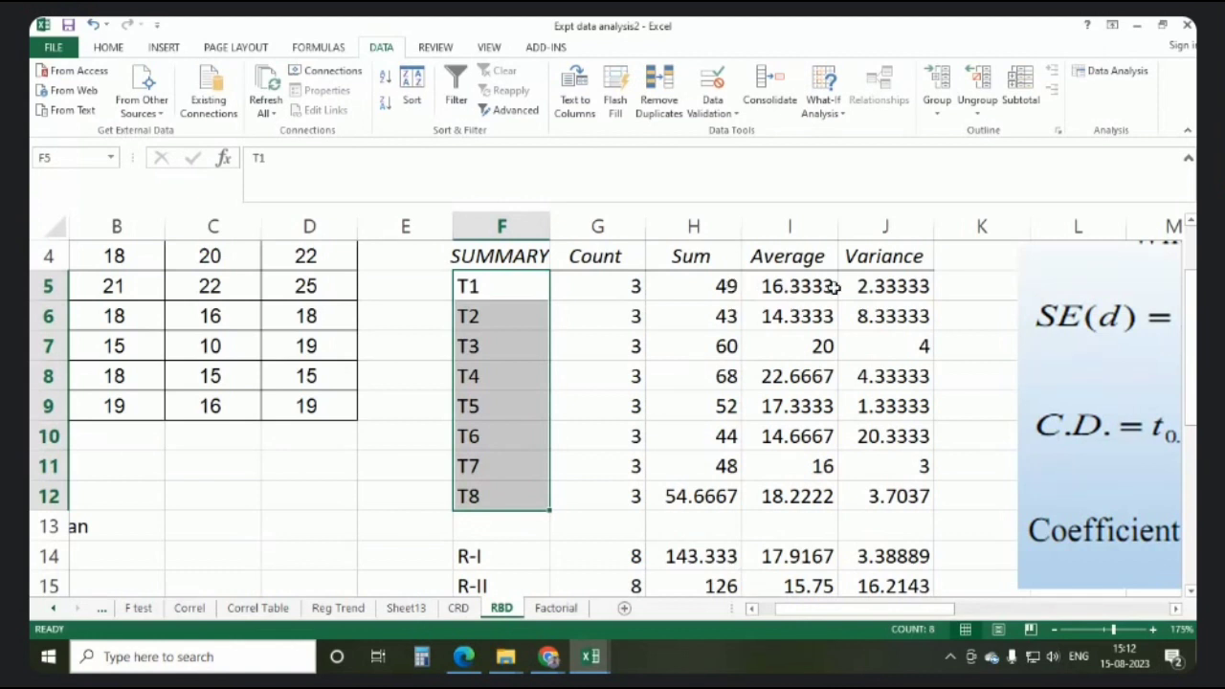
pyautogui.scroll(-2, 756, 335)
pyautogui.moveTo(503, 374); pyautogui.dragTo(505, 436)
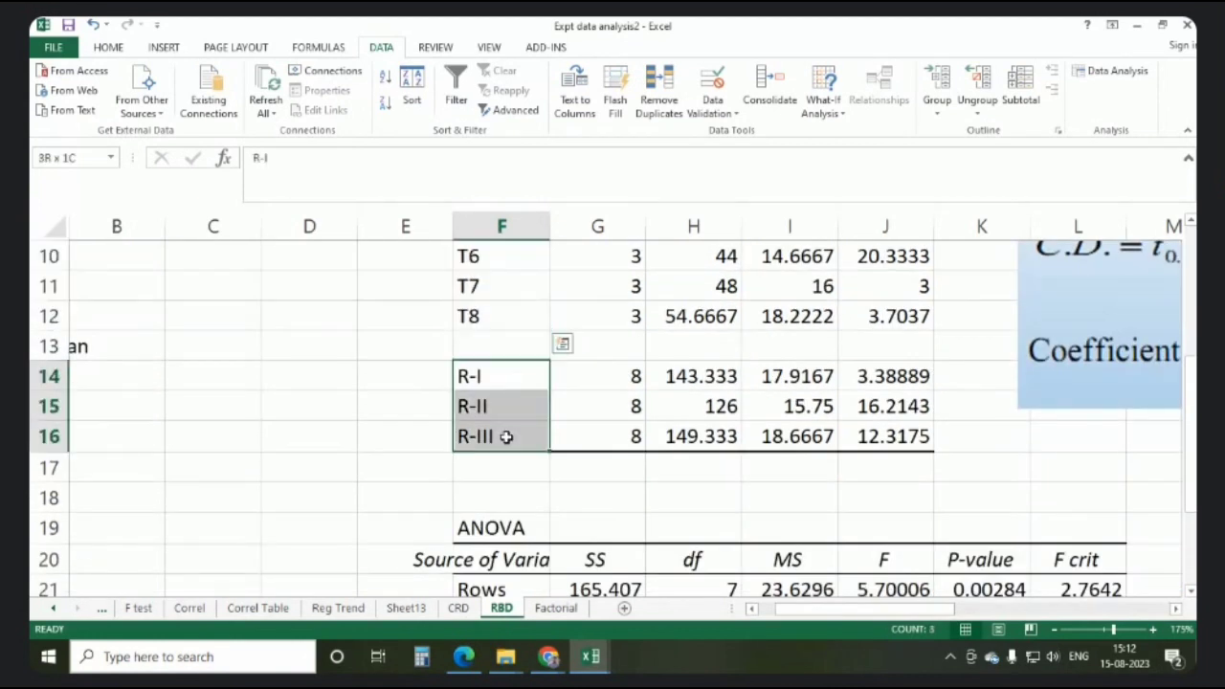
pyautogui.click(641, 378)
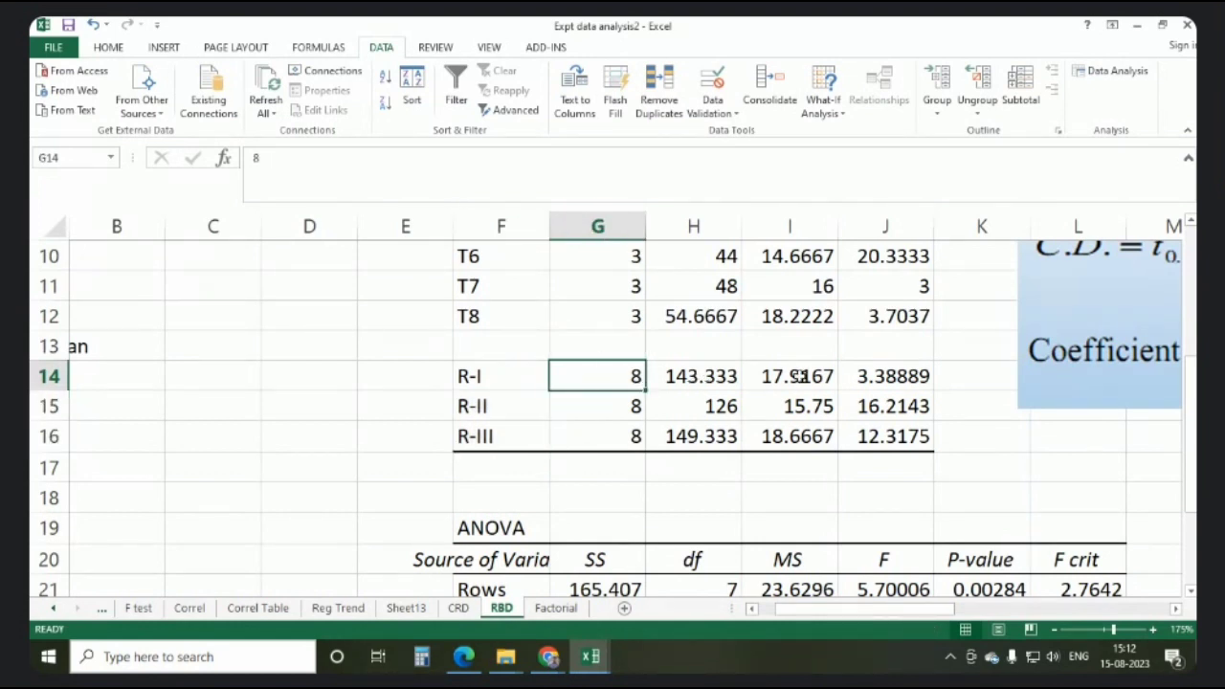
# Label the ANOVA table's Rows source as Treatment in E21 and its Columns source as Replication in E22
pyautogui.scroll(-2, 835, 356)
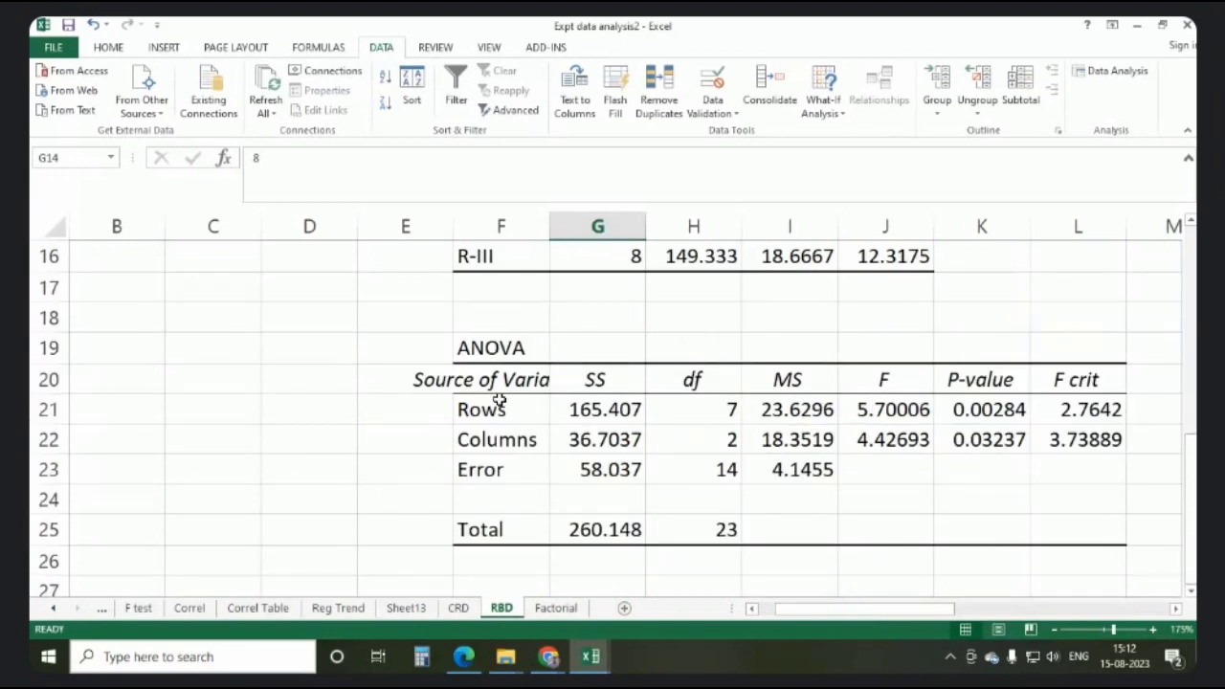
pyautogui.click(398, 413)
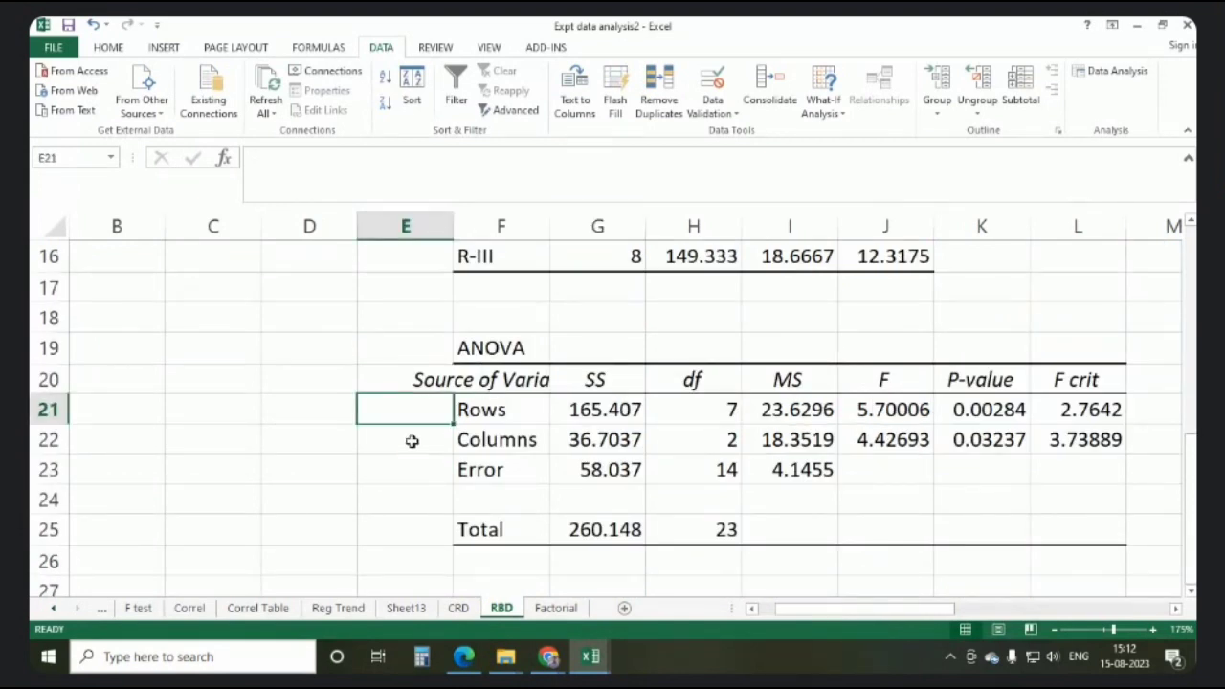
pyautogui.write('Treatment')
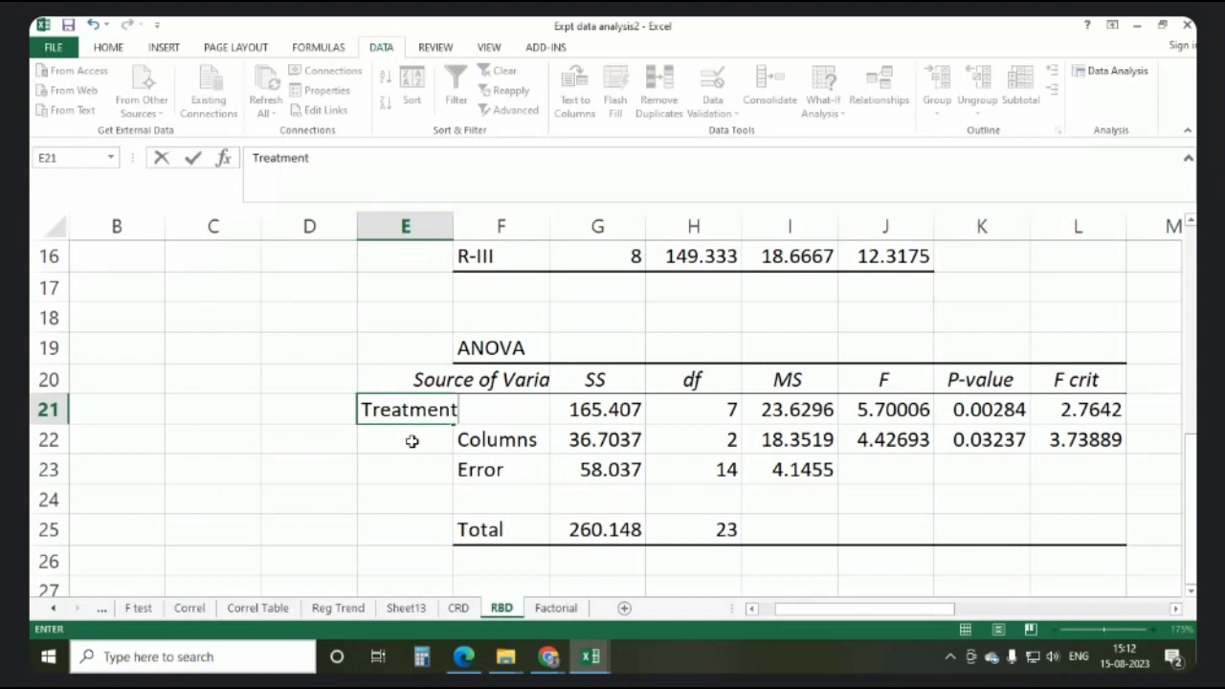
pyautogui.press('Return')
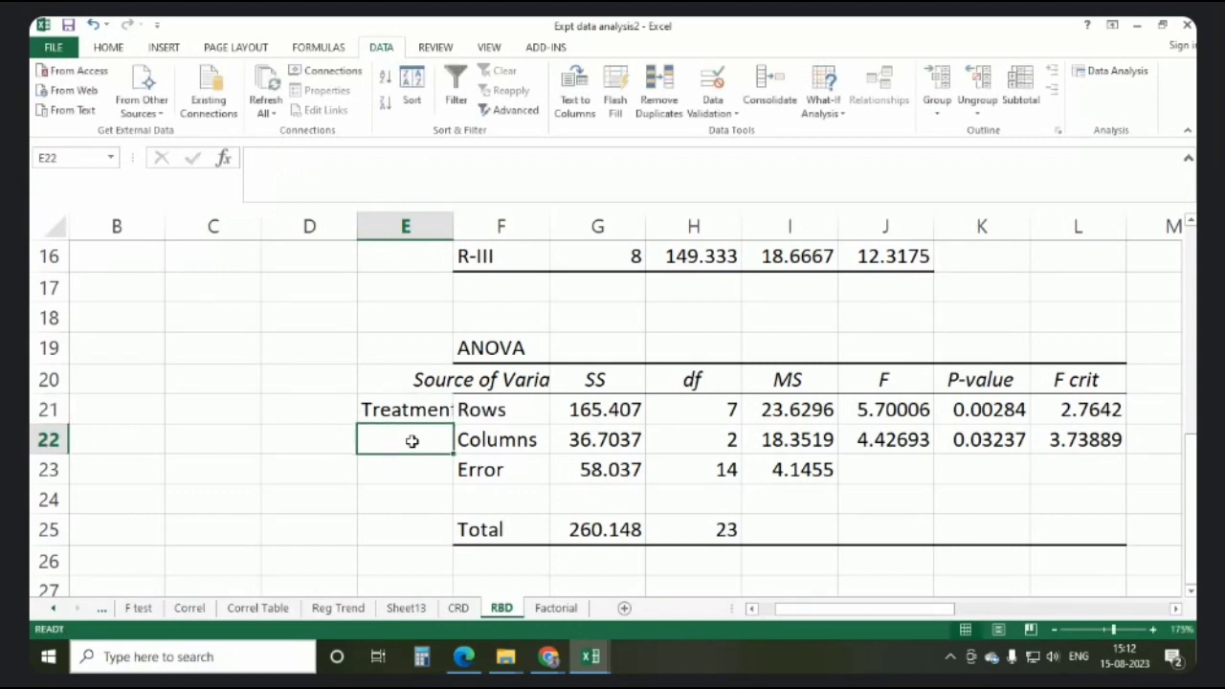
pyautogui.write('Replicati')
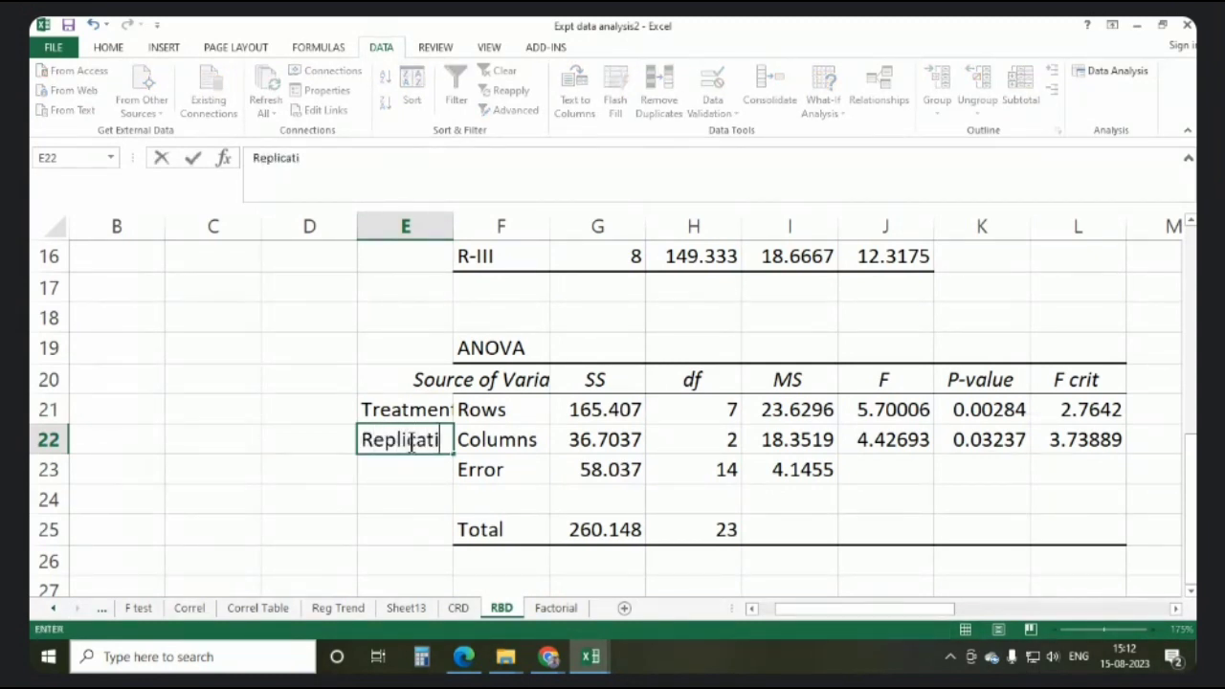
pyautogui.write('on')
pyautogui.press('Return')
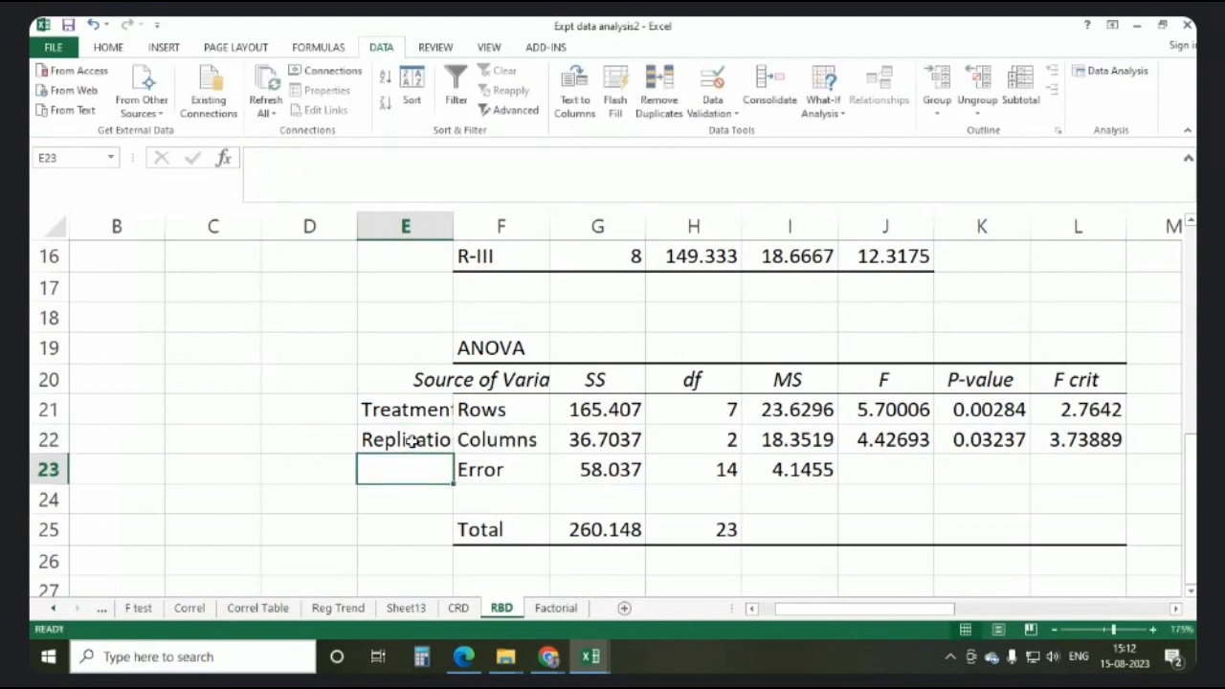
pyautogui.write('E')
pyautogui.press('BackSpace')
pyautogui.click(383, 553)
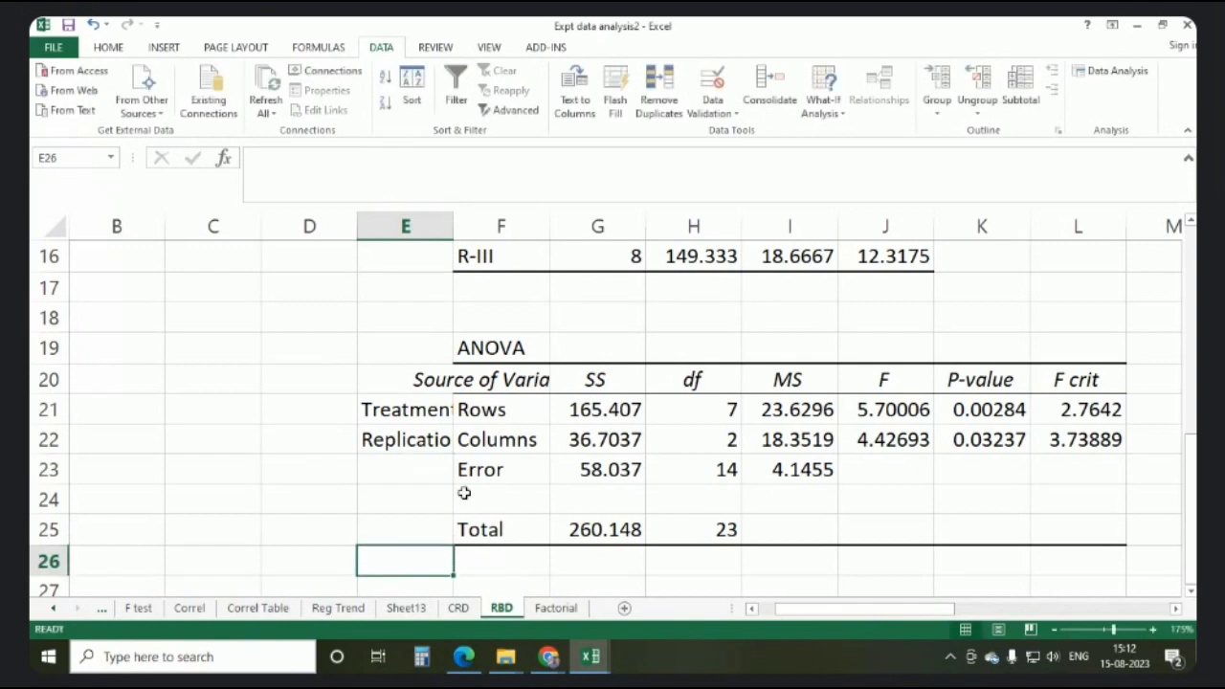
# Check the treatment and replication degrees of freedom, and fill the P-value cells K21:K22 with yellow
pyautogui.click(680, 413)
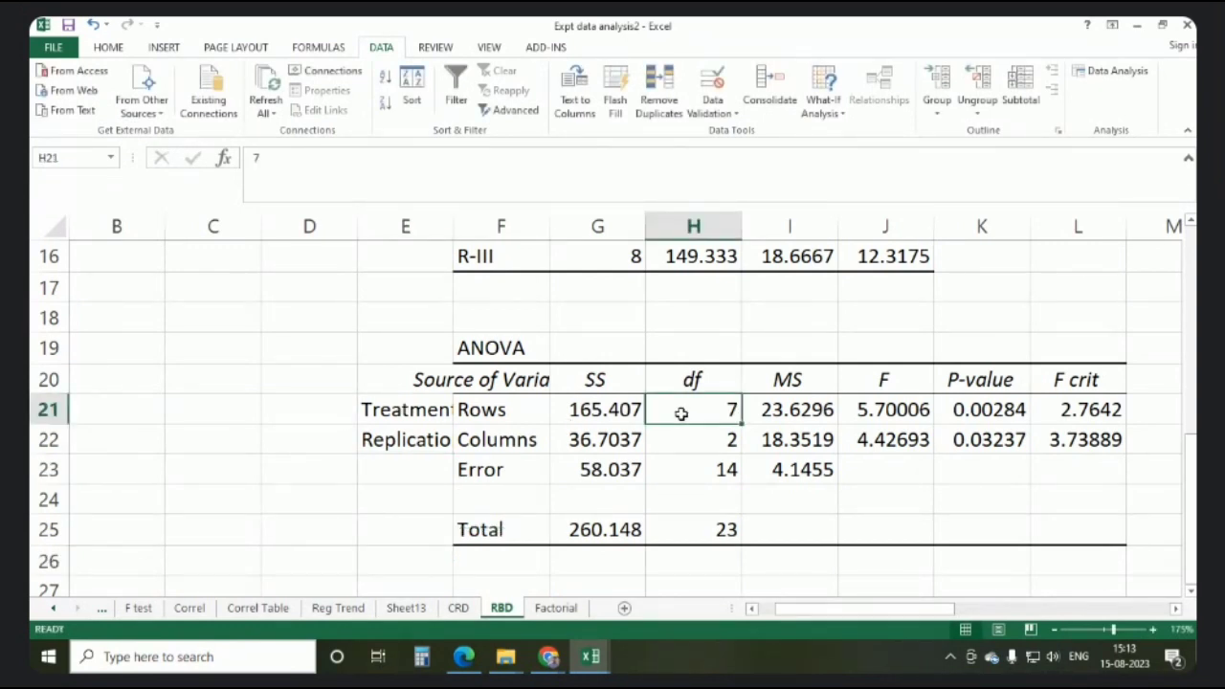
pyautogui.click(682, 442)
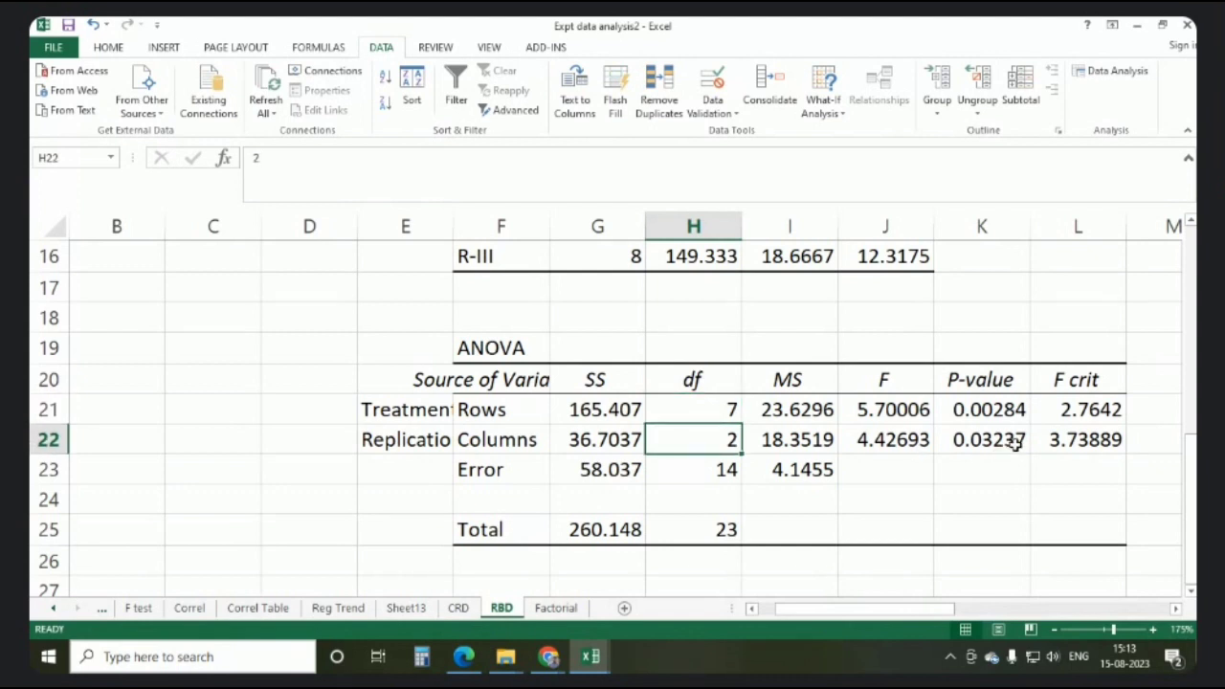
pyautogui.moveTo(974, 409); pyautogui.dragTo(980, 443)
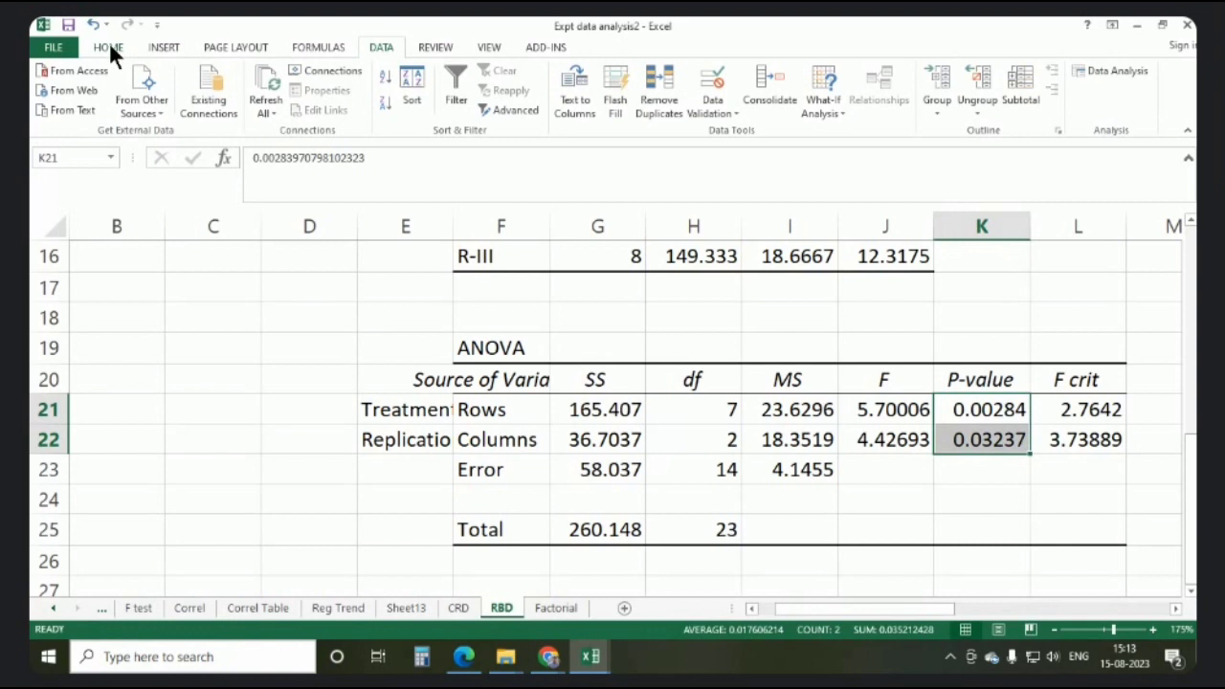
pyautogui.click(108, 48)
pyautogui.click(289, 112)
pyautogui.click(986, 500)
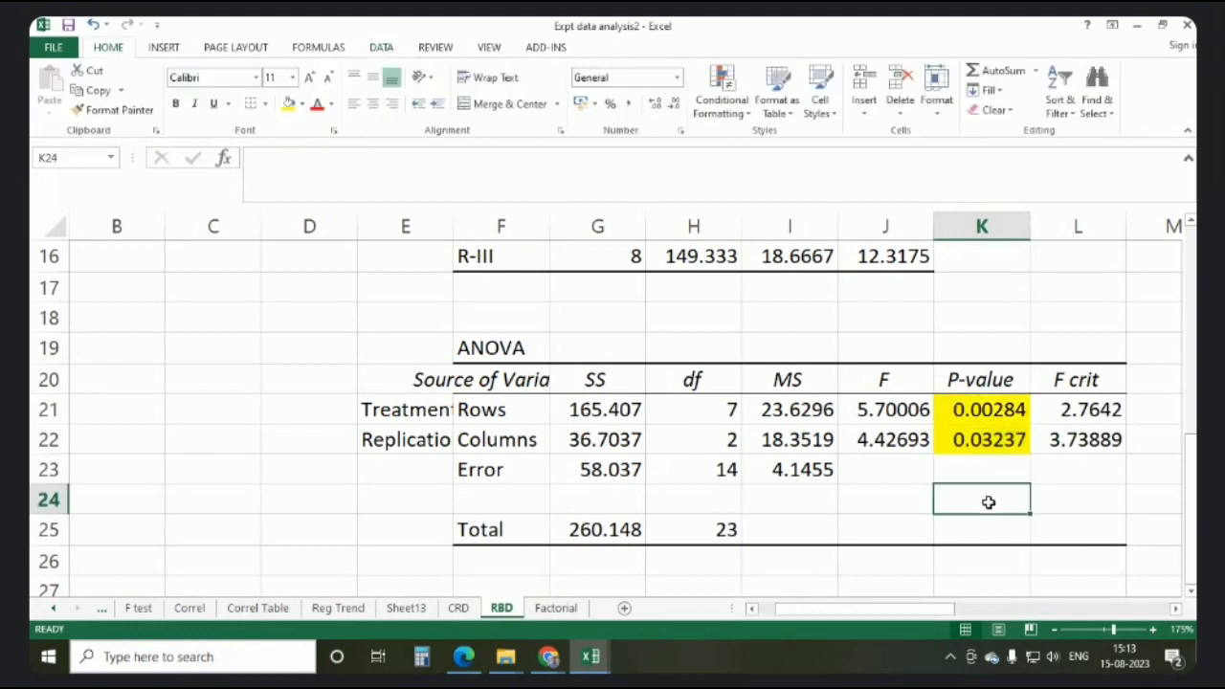
# Shade the Treatment row E21:L21 light orange and fill its P-value cell K21 with yellow again
pyautogui.moveTo(404, 411); pyautogui.dragTo(1090, 411)
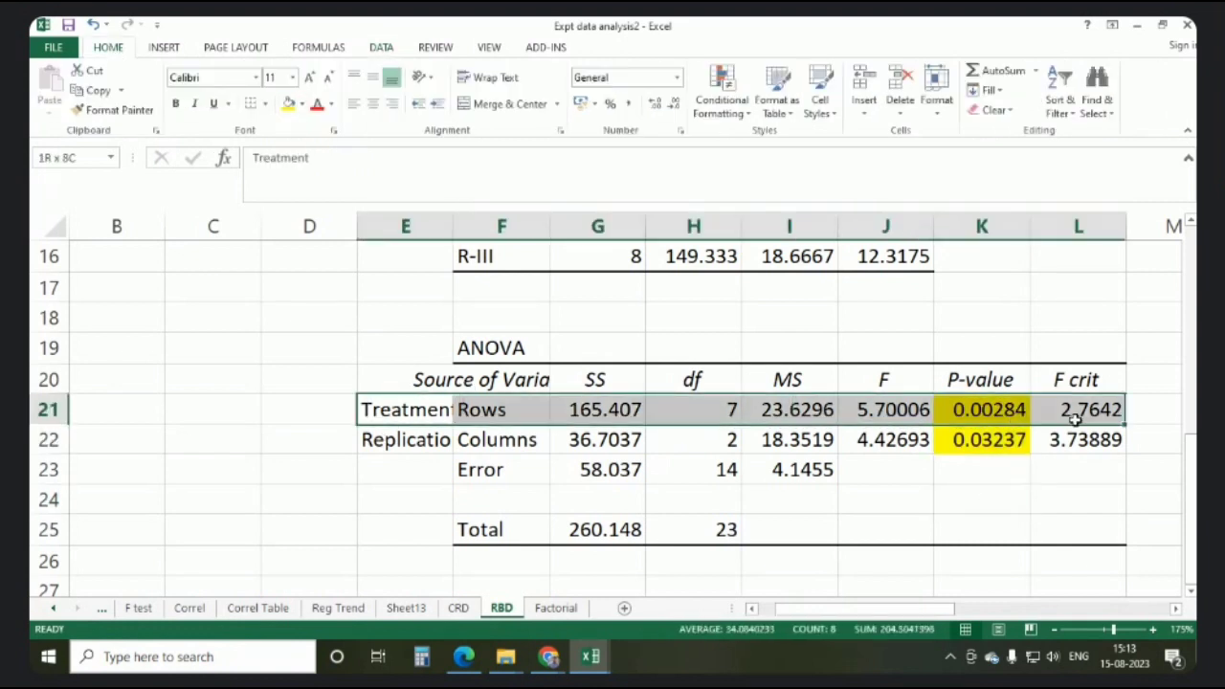
pyautogui.click(301, 104)
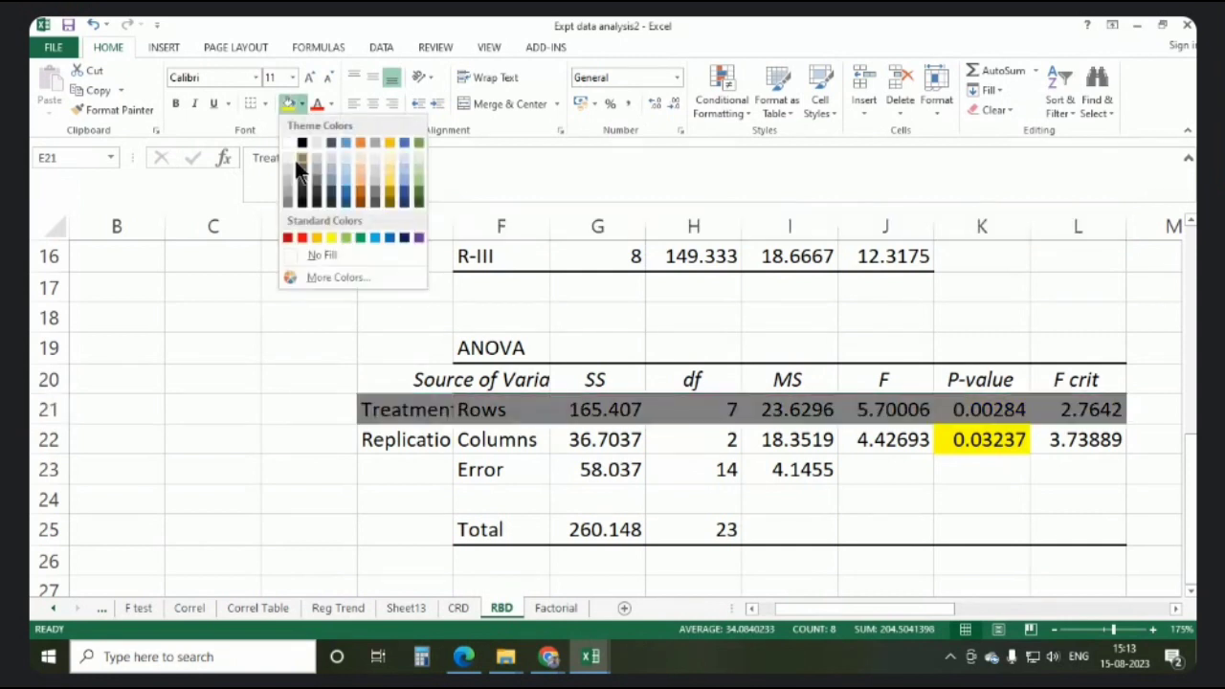
pyautogui.click(349, 161)
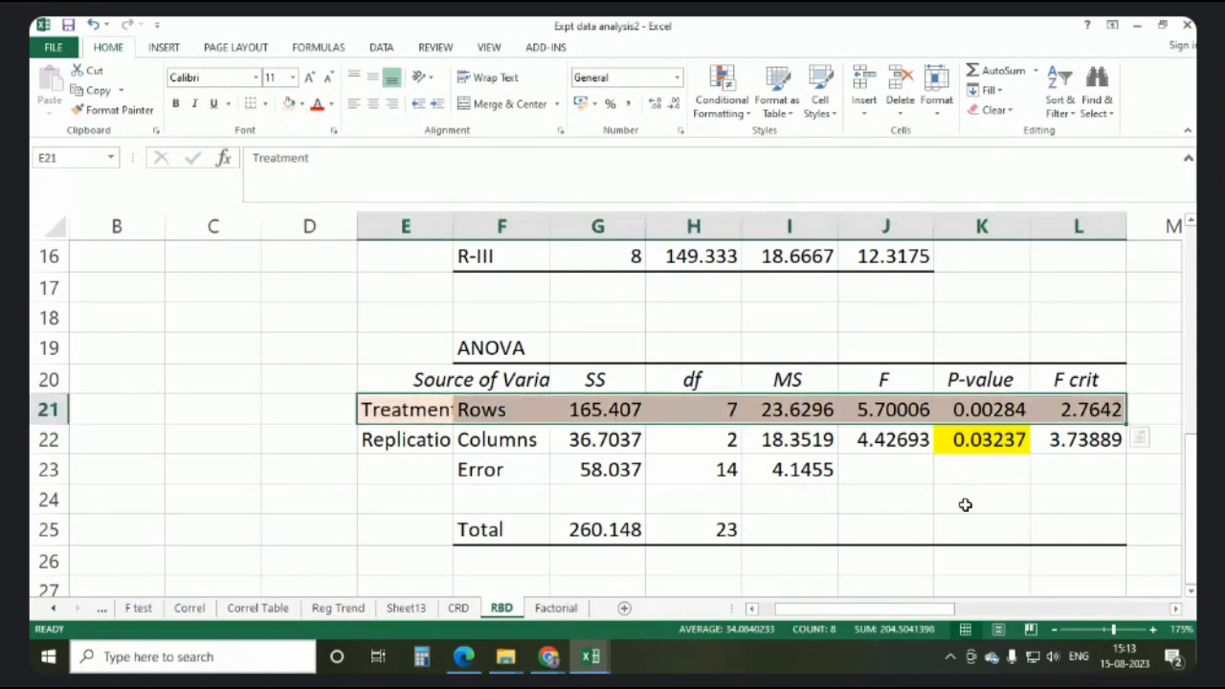
pyautogui.click(985, 410)
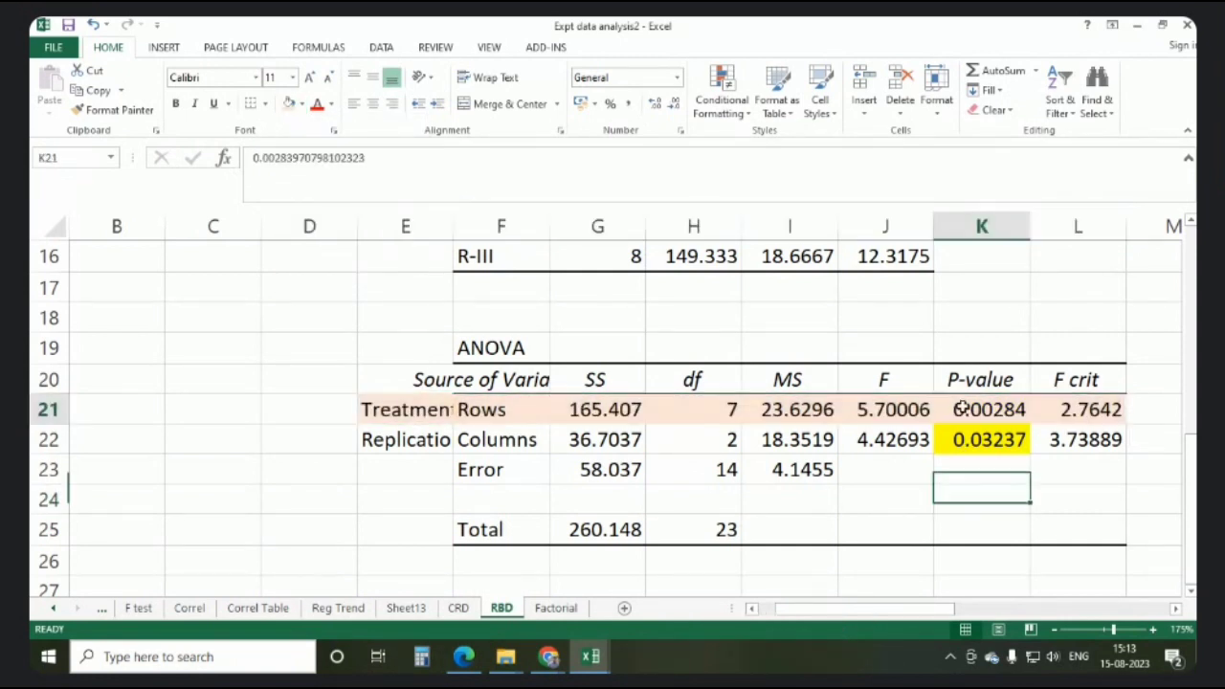
pyautogui.click(300, 104)
pyautogui.click(329, 235)
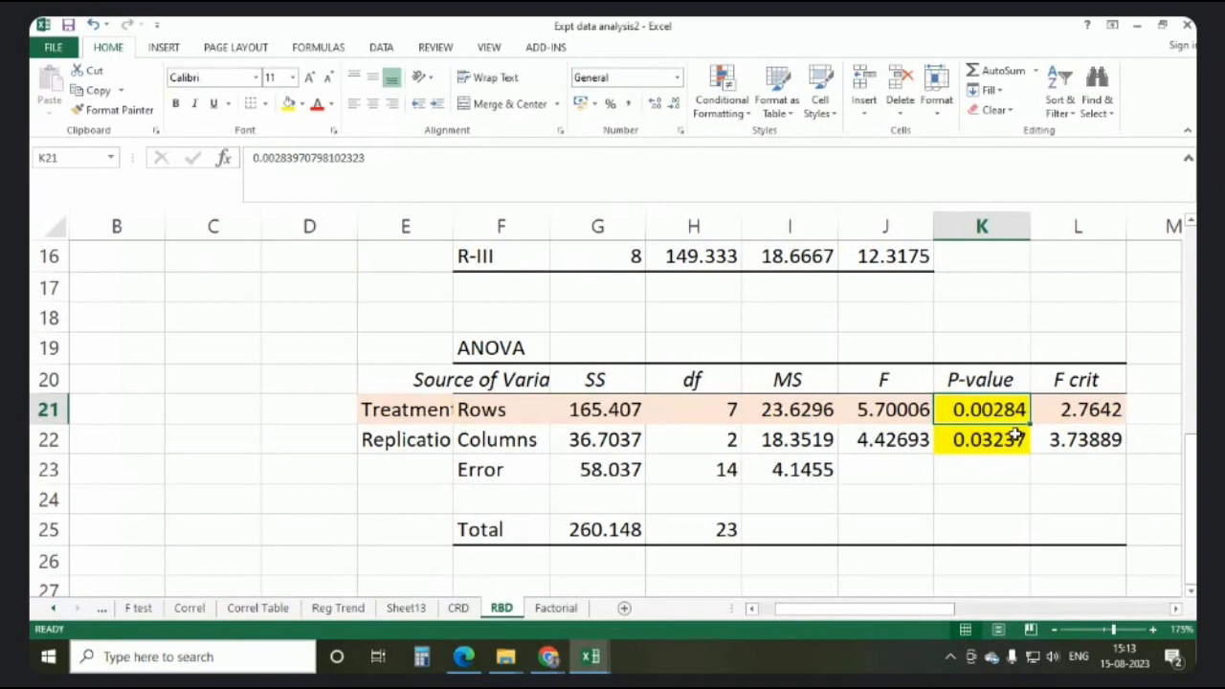
# Calculate the t value in B12 with =TINV(0.05,H23), using the error degrees of freedom
pyautogui.moveTo(855, 609); pyautogui.dragTo(770, 612)
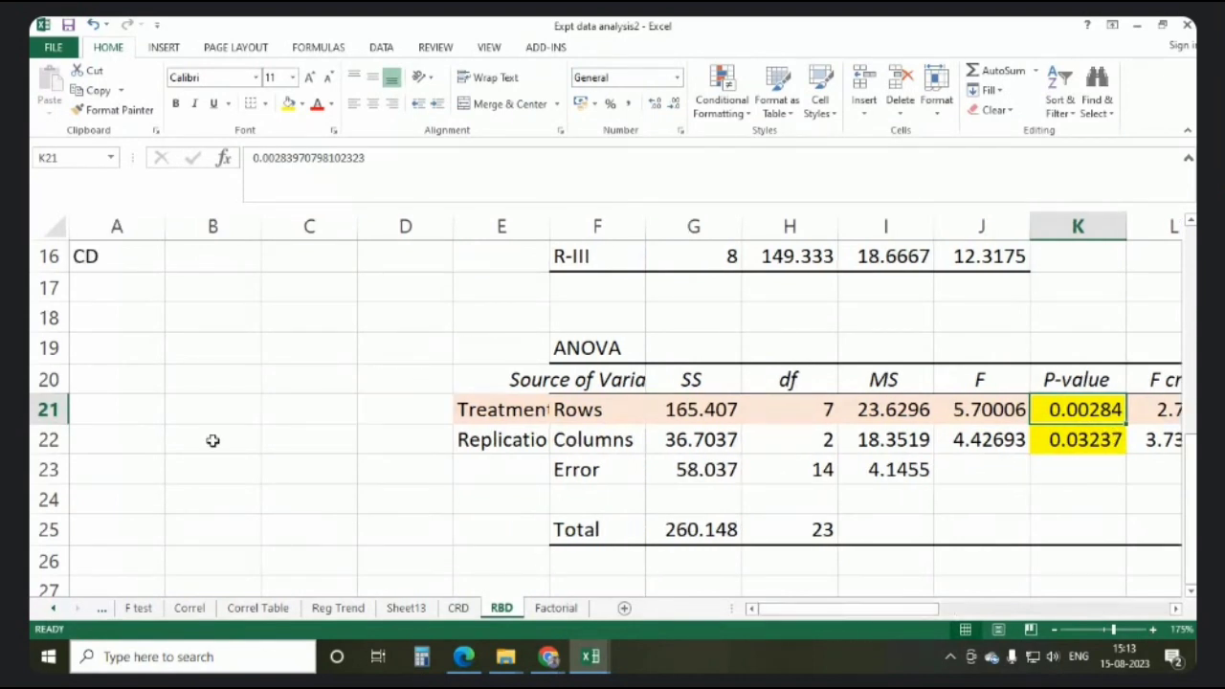
pyautogui.scroll(2, 197, 383)
pyautogui.click(230, 322)
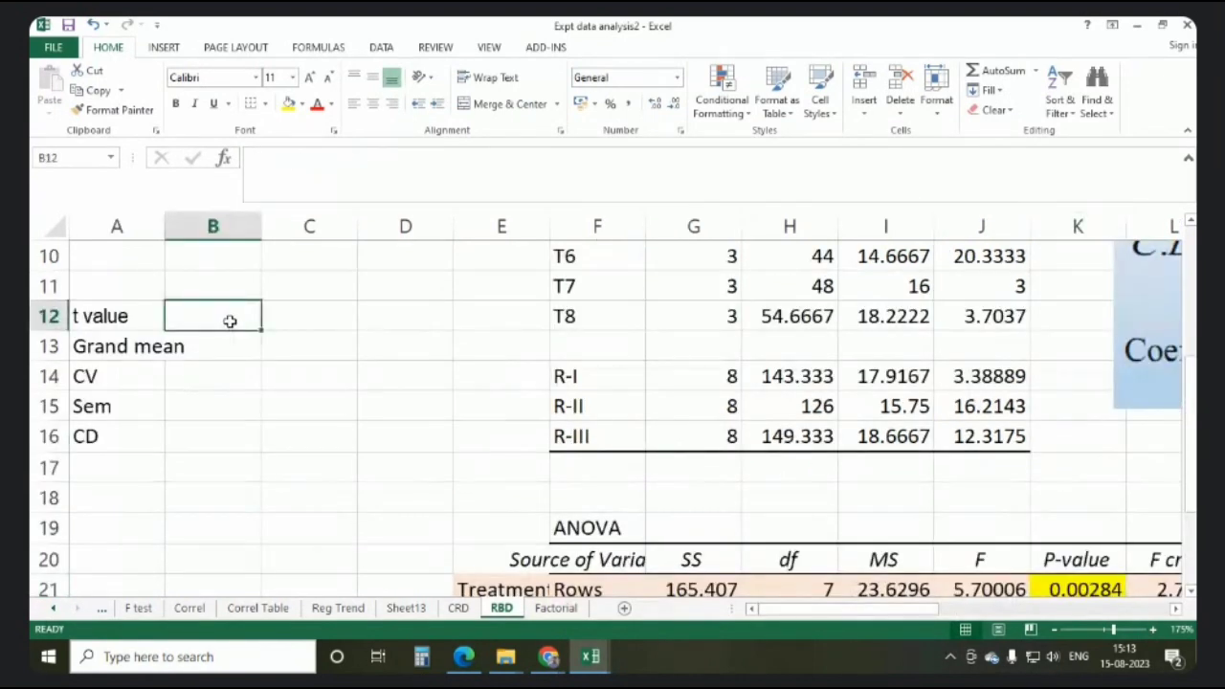
pyautogui.write('=')
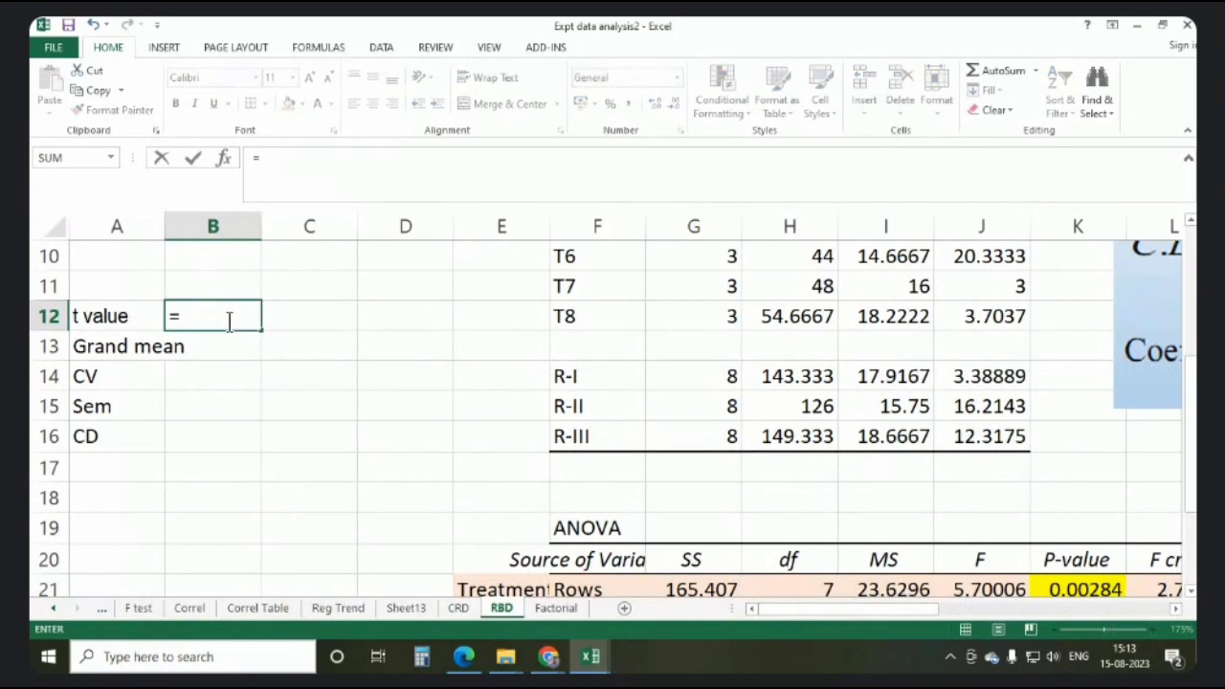
pyautogui.write('tin')
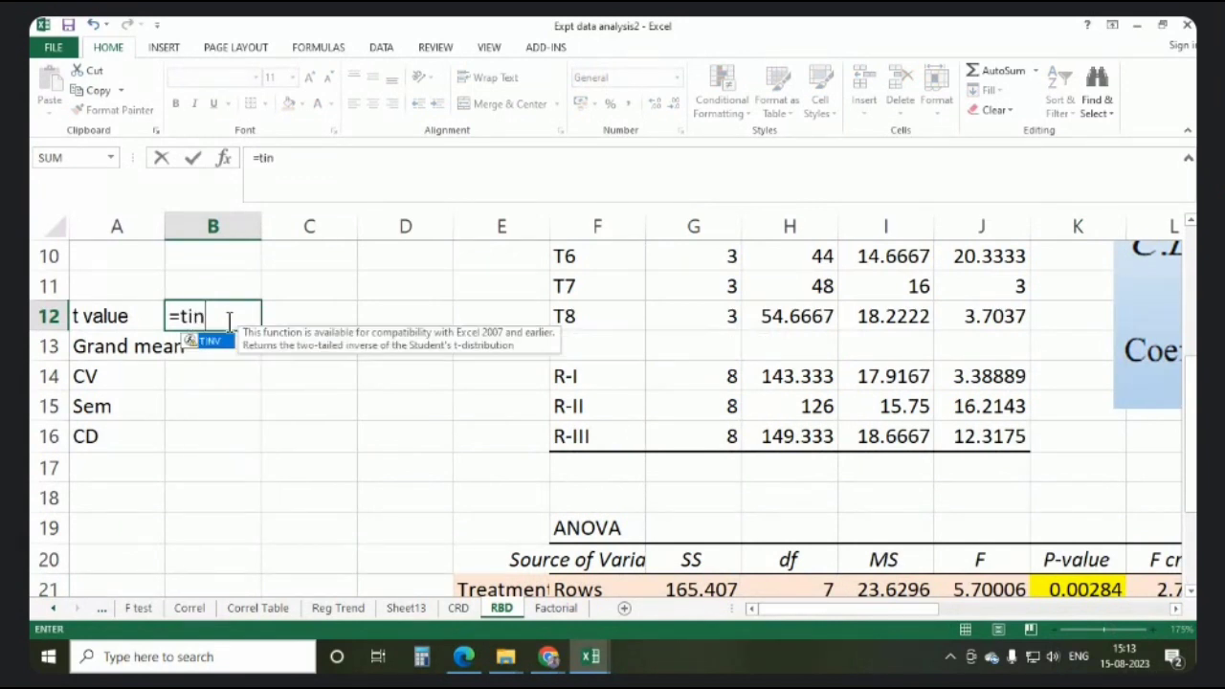
pyautogui.doubleClick(218, 341)
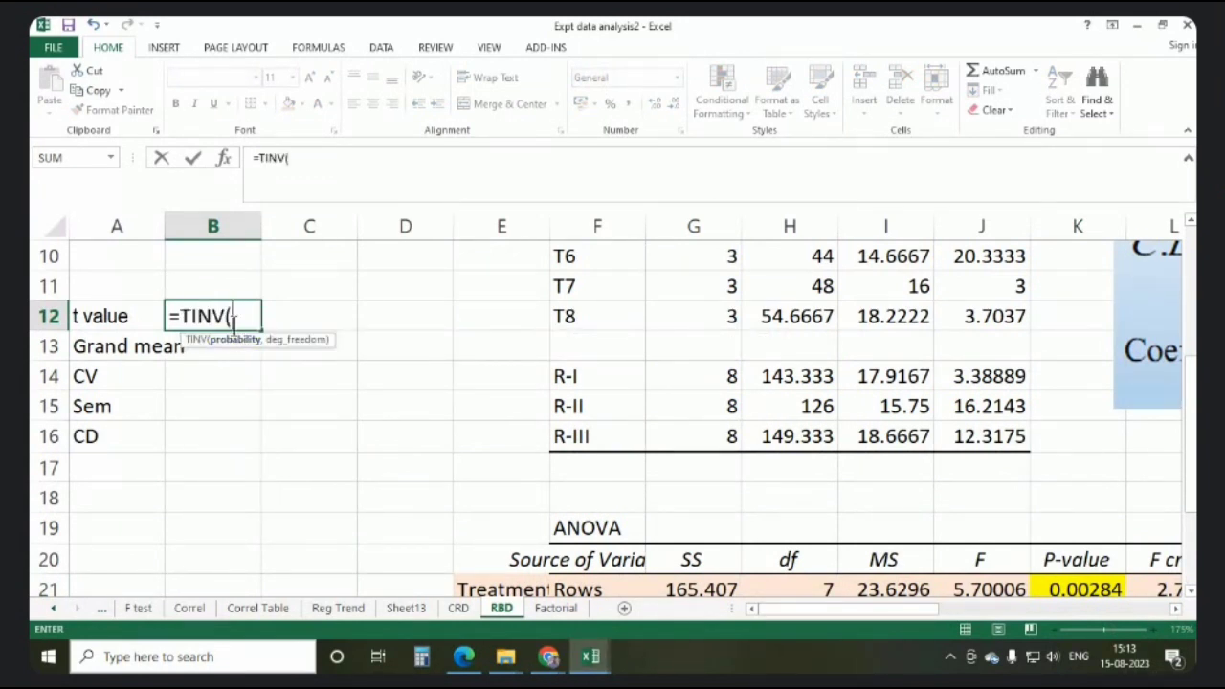
pyautogui.write('0.05,')
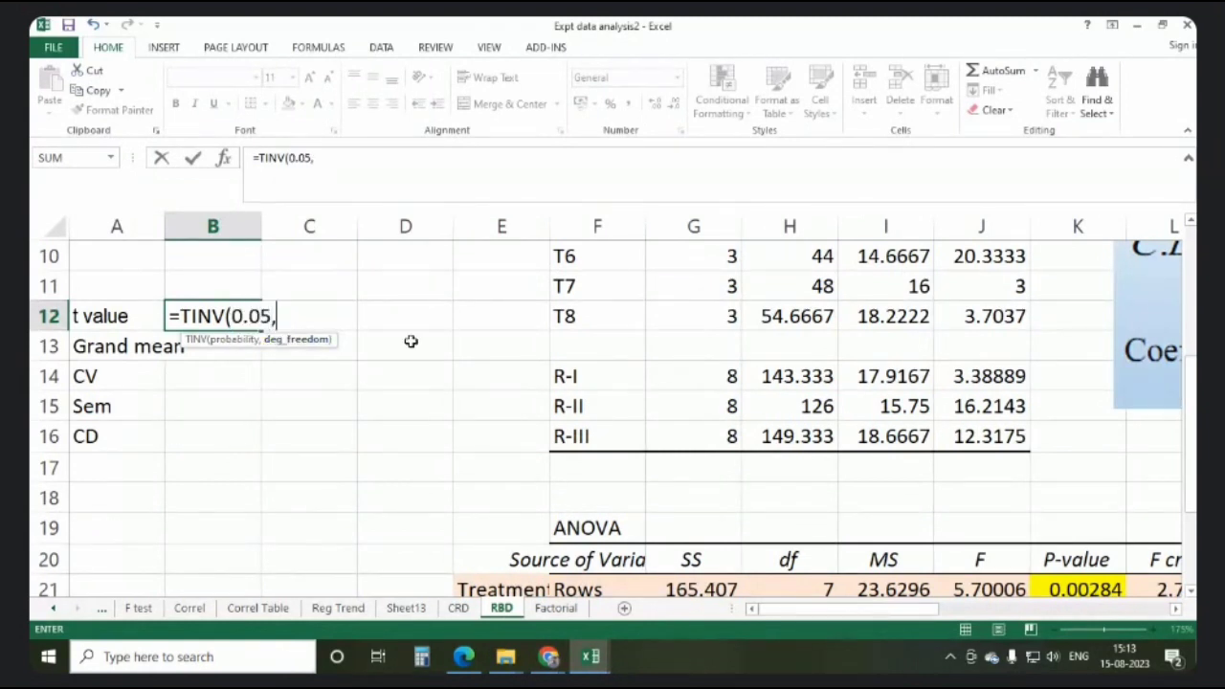
pyautogui.scroll(-2, 830, 430)
pyautogui.click(810, 470)
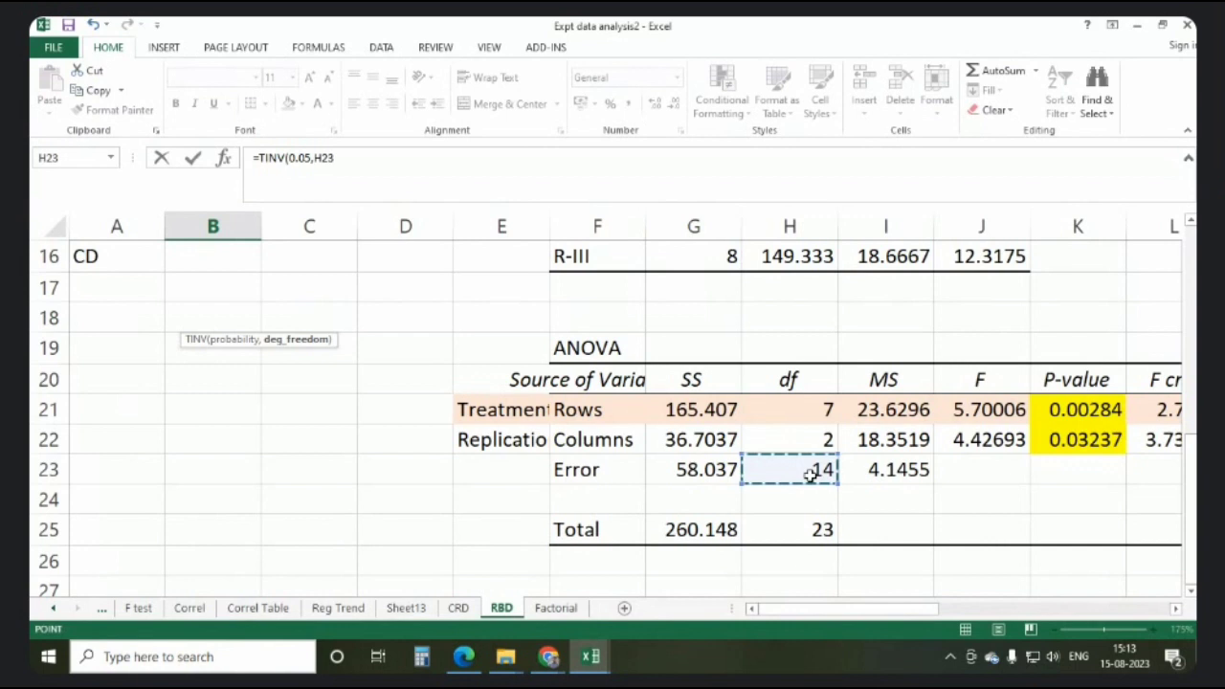
pyautogui.press('Return')
# Calculate the grand mean in B13 as the AVERAGE of the data in B2:D9
pyautogui.scroll(2, 823, 469)
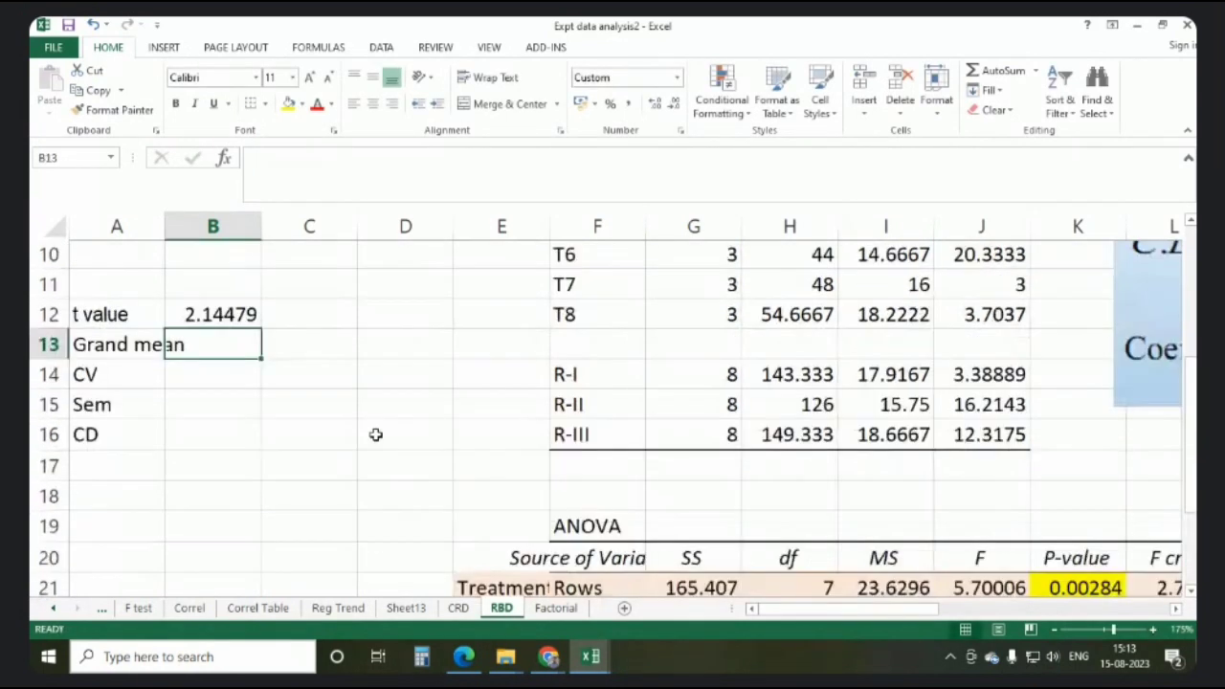
pyautogui.write('=av')
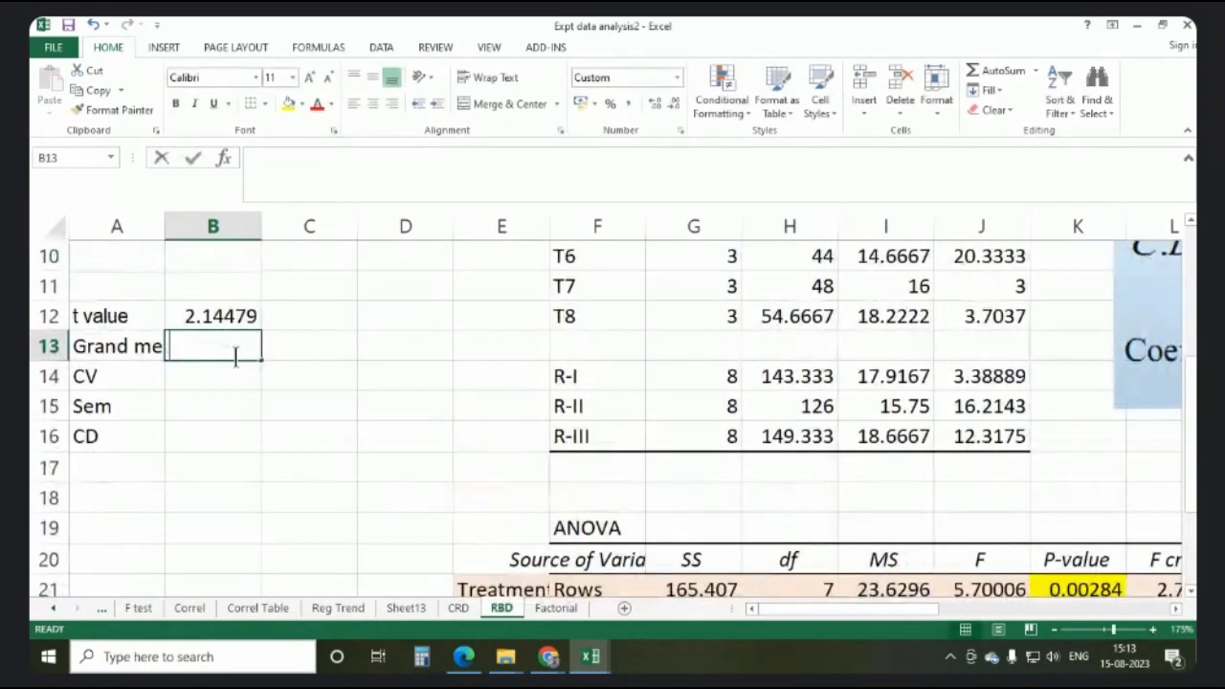
pyautogui.write('ge')
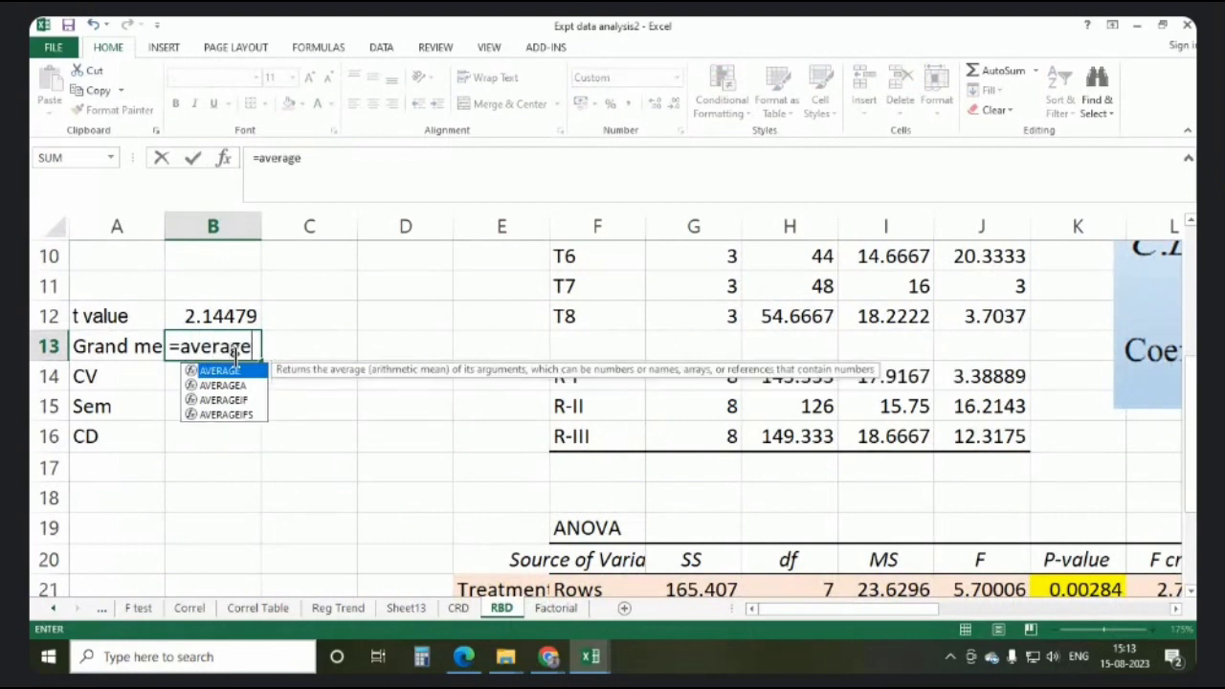
pyautogui.doubleClick(230, 370)
pyautogui.scroll(3, 226, 372)
pyautogui.moveTo(207, 288); pyautogui.dragTo(404, 501)
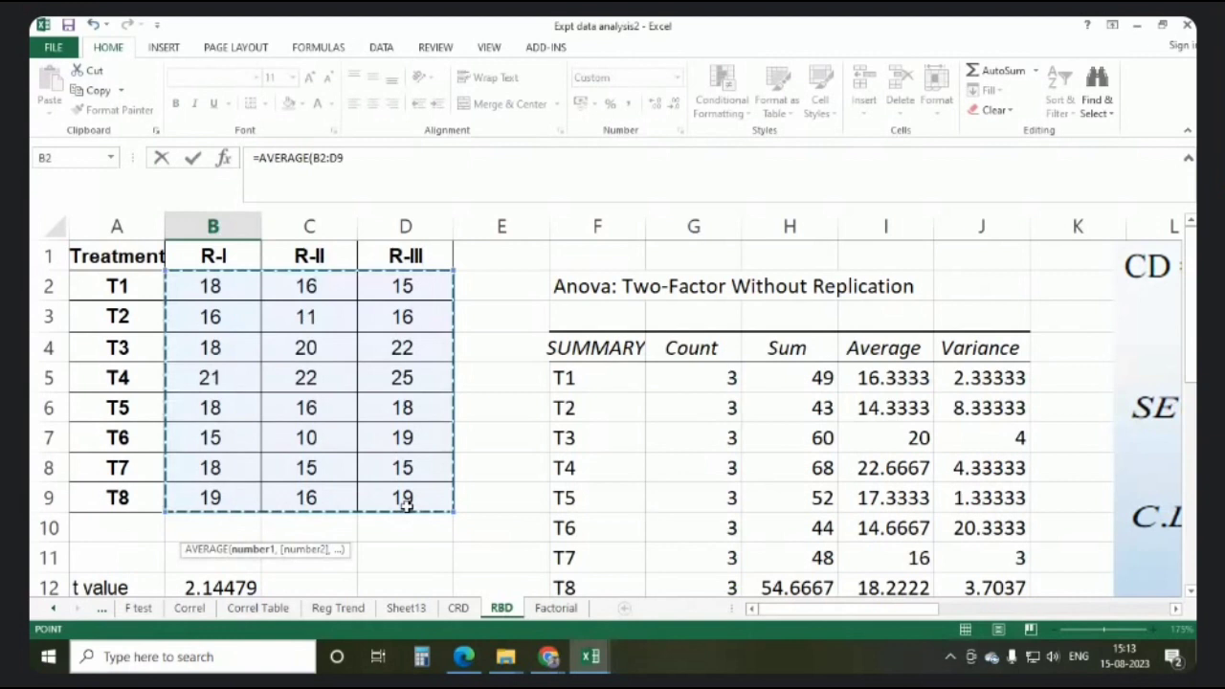
pyautogui.press('Return')
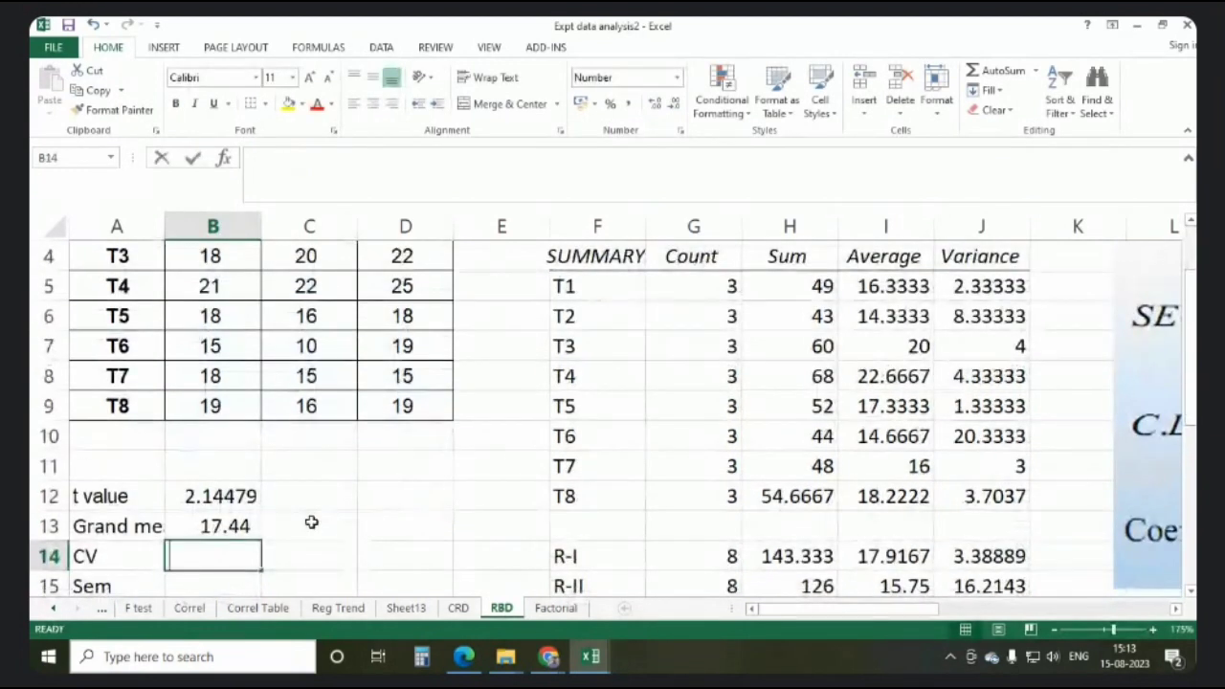
# Calculate the CV in B14 with =SQRT(I23)/B13*100, using the error mean square and the grand mean
pyautogui.write('=sq')
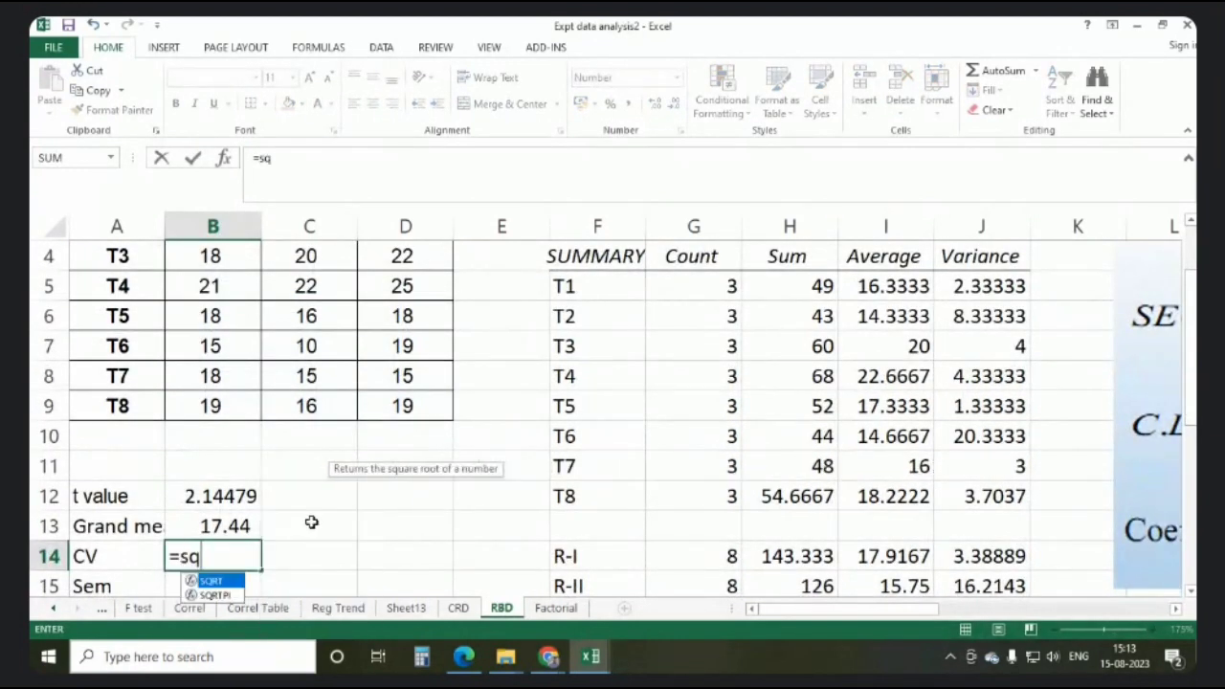
pyautogui.write('rt(')
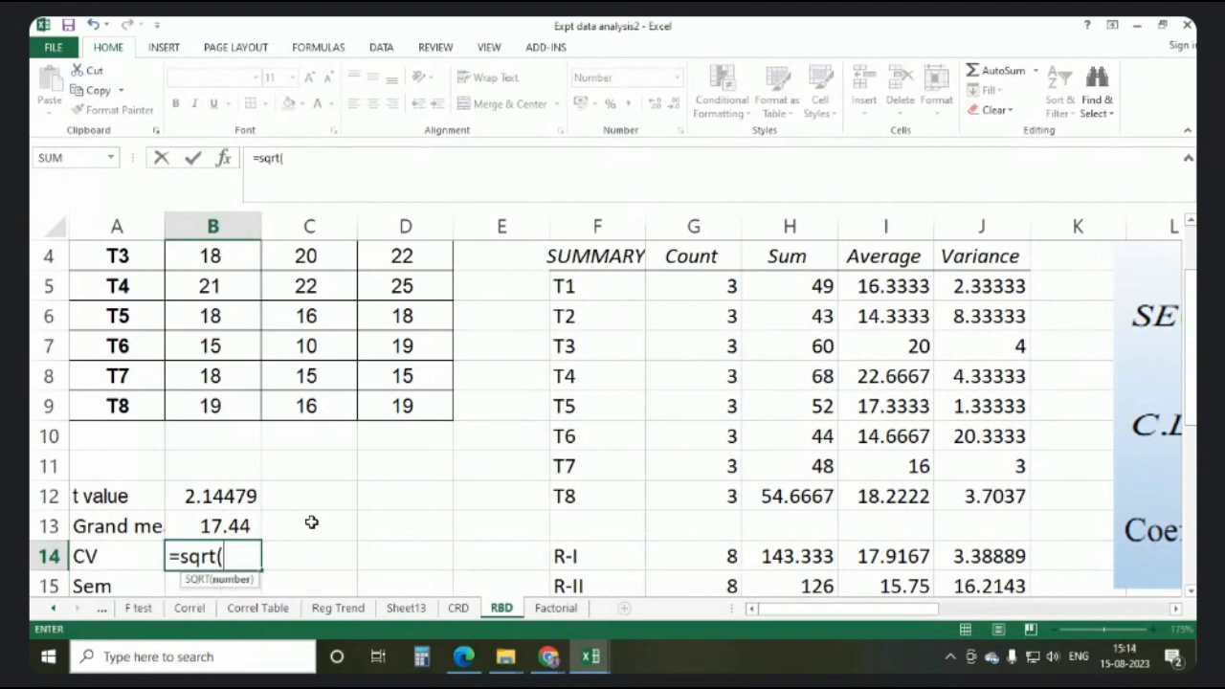
pyautogui.scroll(-4, 727, 503)
pyautogui.click(890, 469)
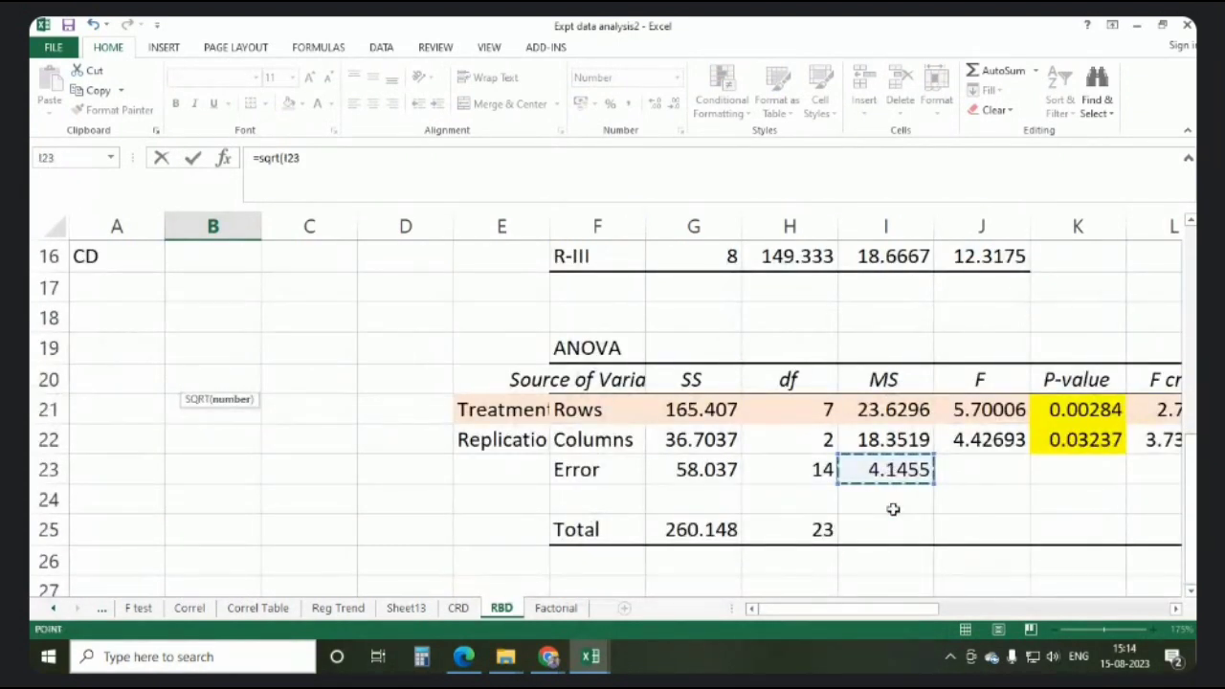
pyautogui.write(')')
pyautogui.scroll(4, 216, 300)
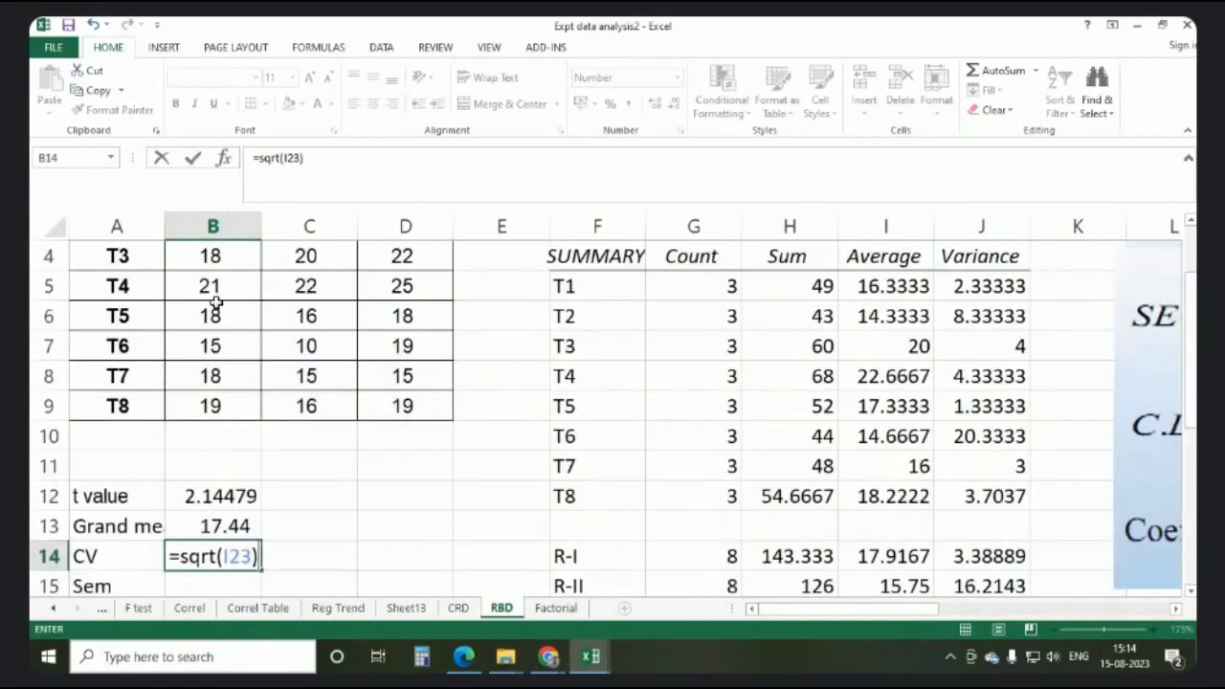
pyautogui.write('/')
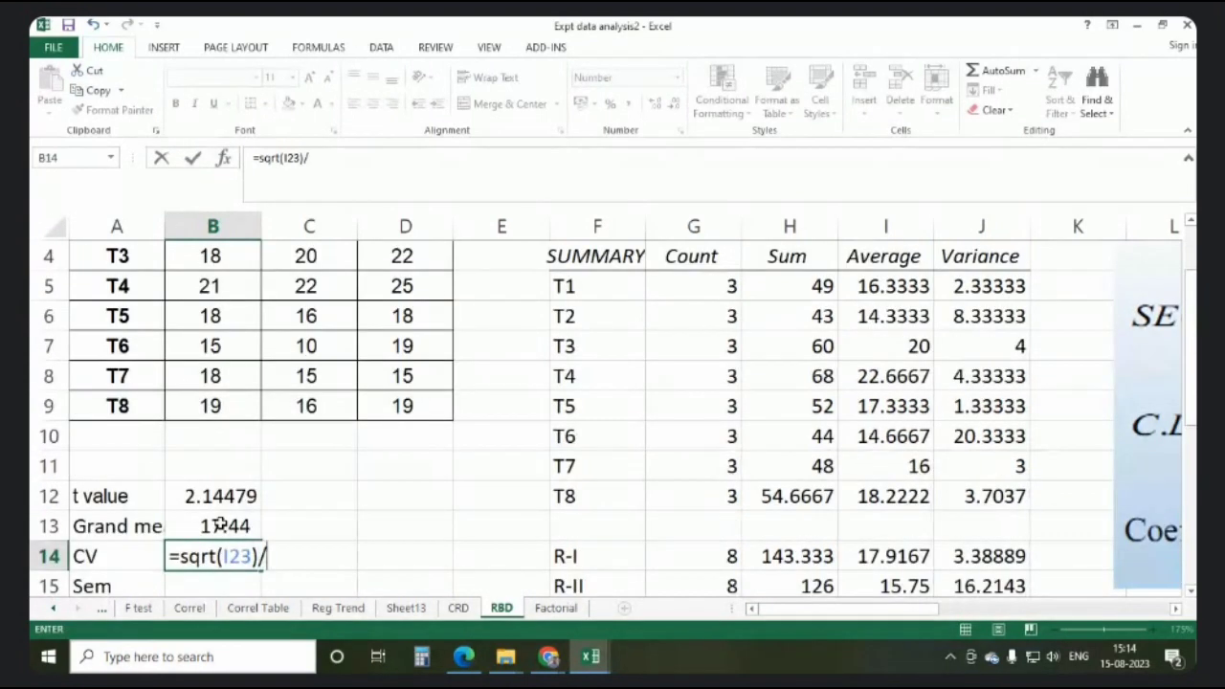
pyautogui.click(218, 525)
pyautogui.write('*100')
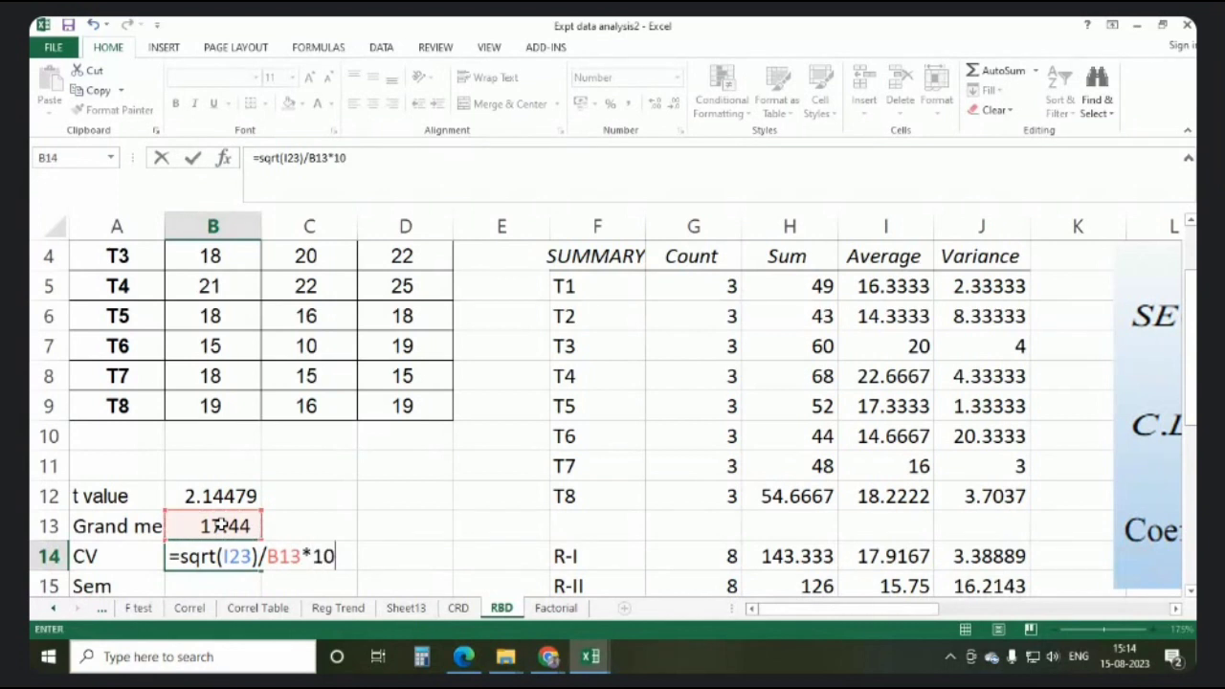
pyautogui.press('Return')
# Calculate the Sem in B15 with =SQRT(I23)/3, using the error mean square
pyautogui.scroll(-1, 275, 502)
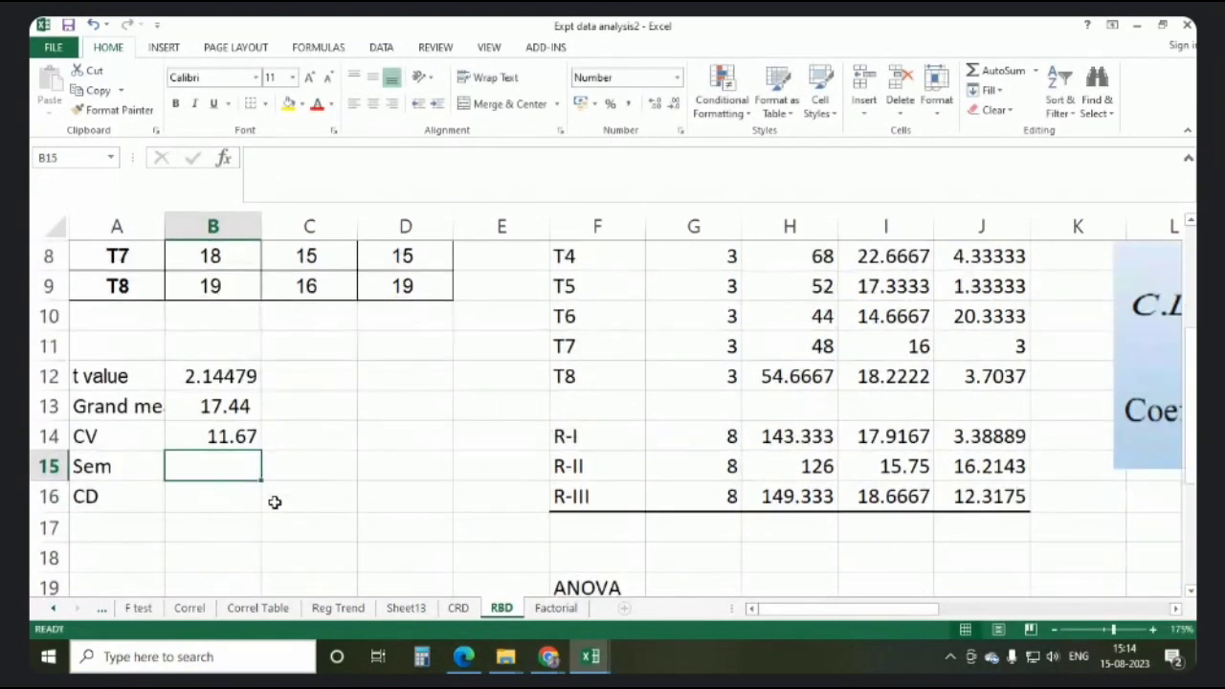
pyautogui.write('=S')
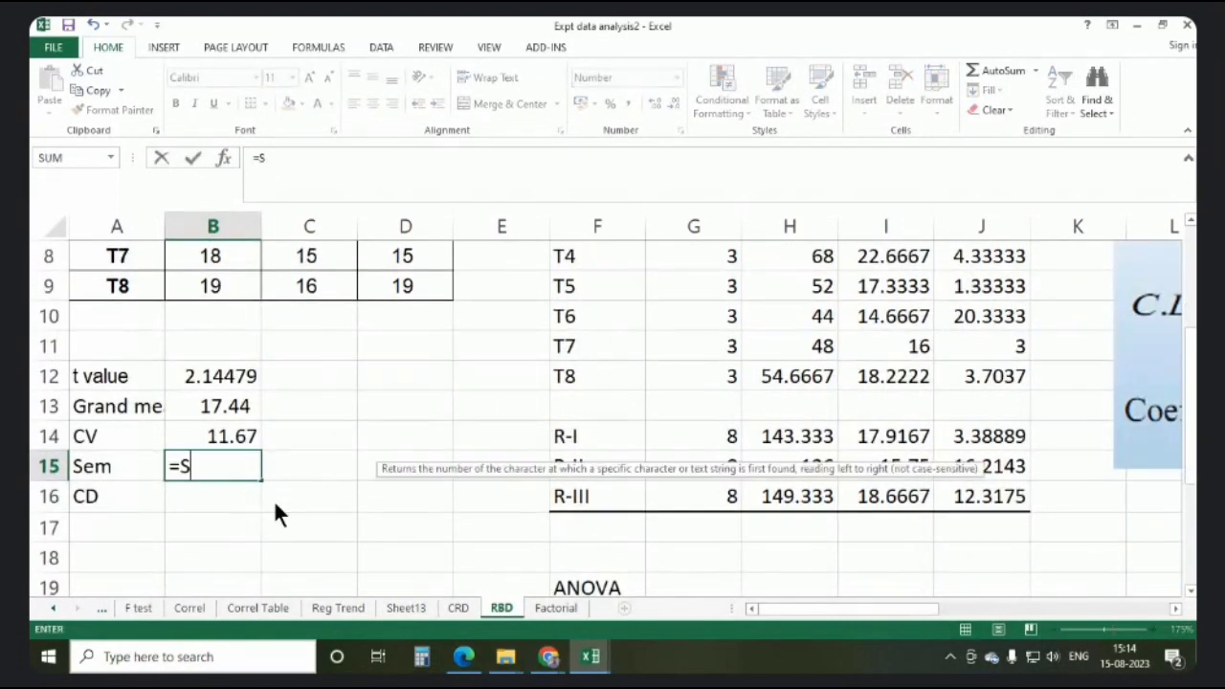
pyautogui.write('qrt(')
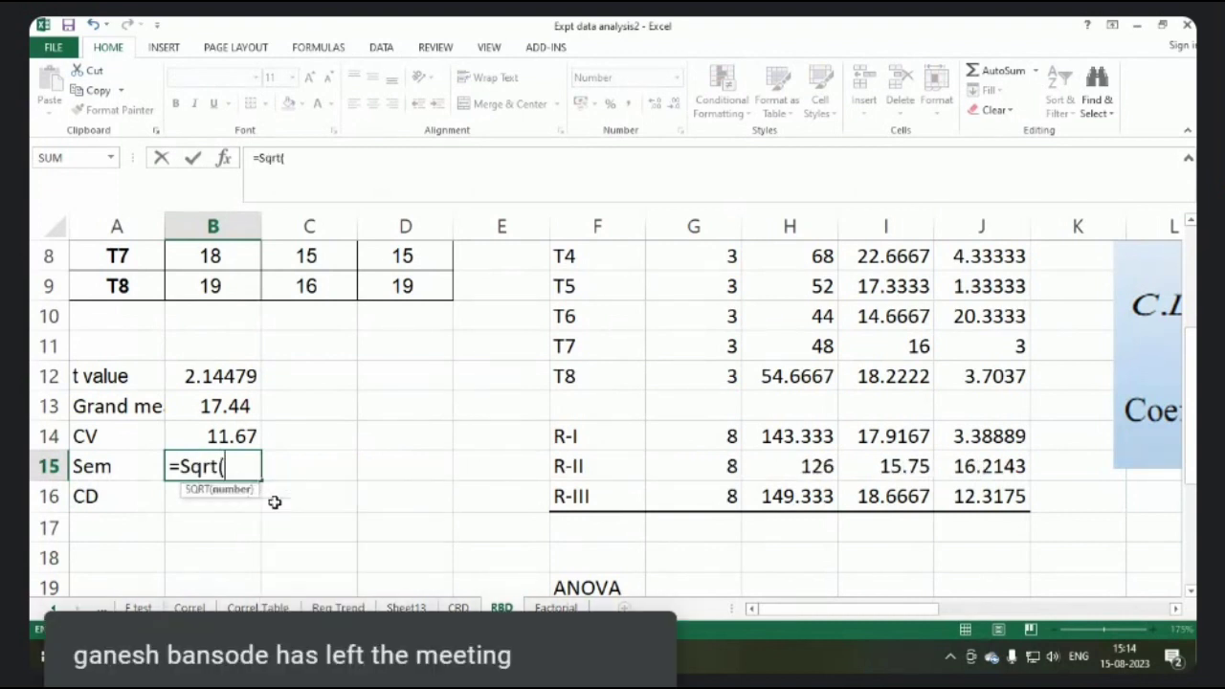
pyautogui.scroll(-4, 903, 487)
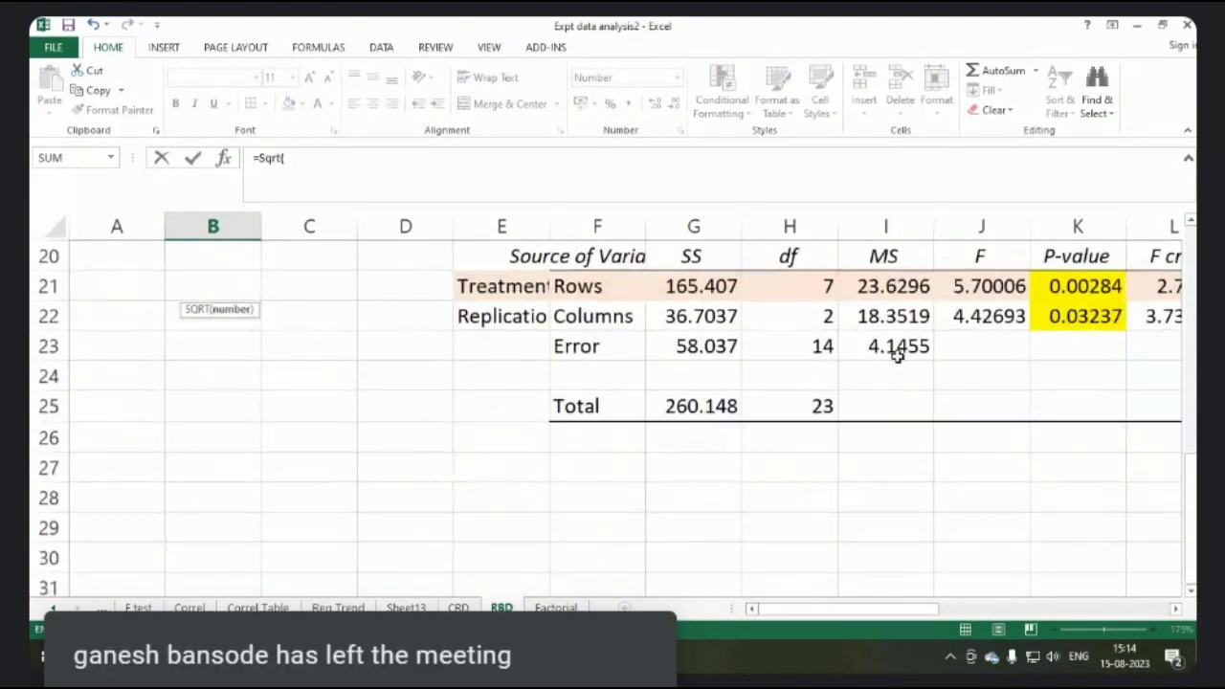
pyautogui.click(895, 349)
pyautogui.write(')/')
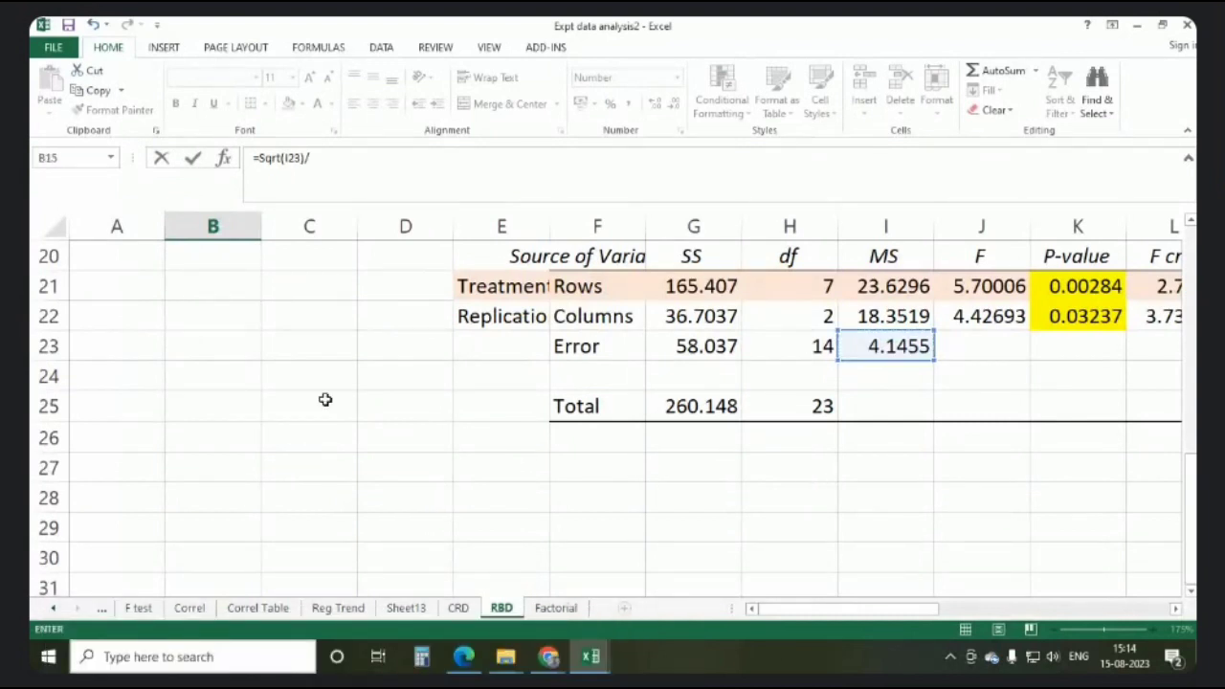
pyautogui.scroll(4, 325, 399)
pyautogui.write('3')
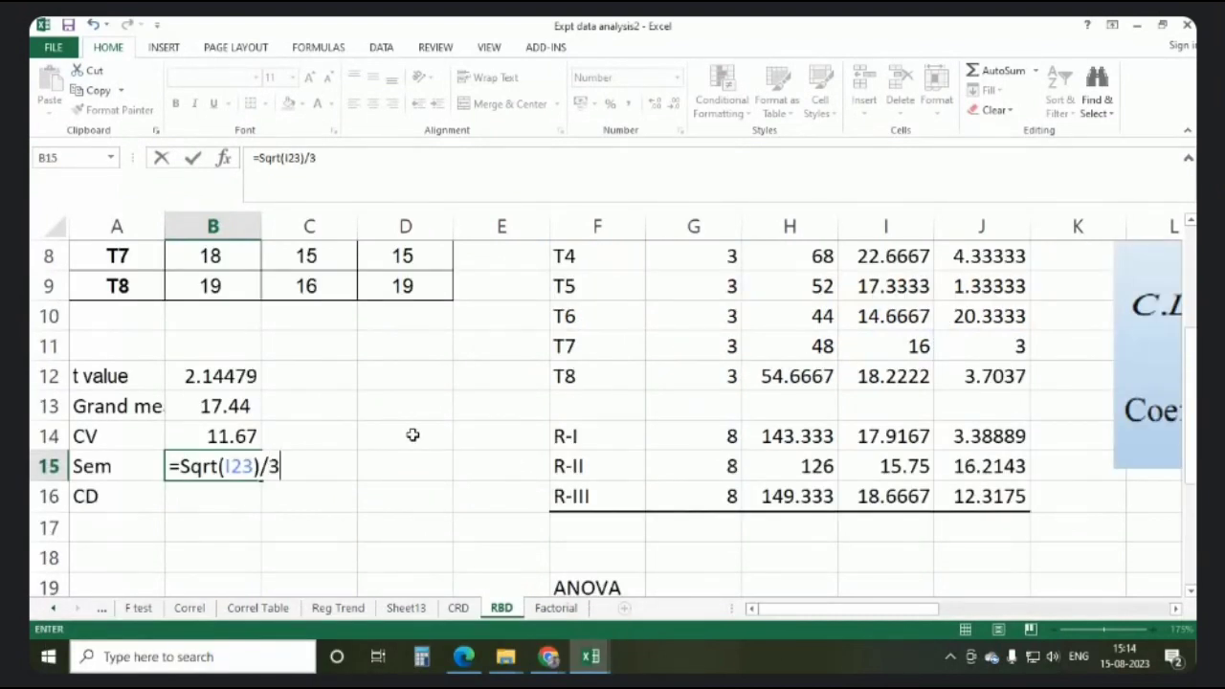
pyautogui.press('Return')
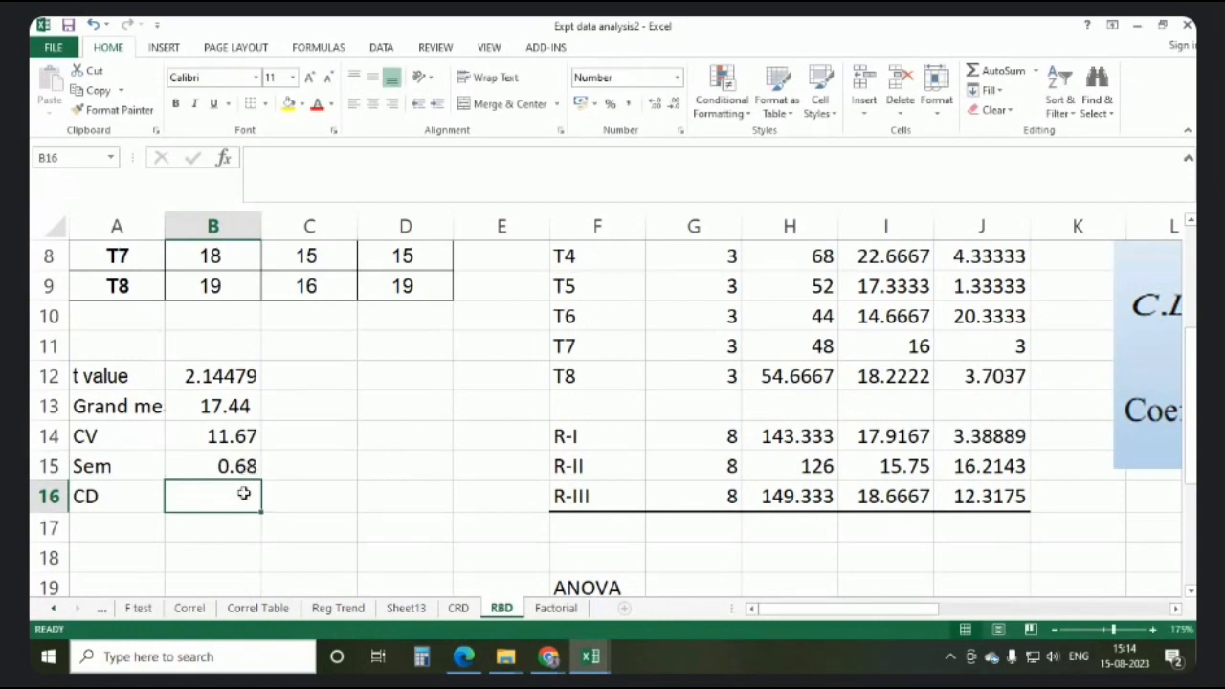
# Calculate the CD in B16 with =B15*B12*SQRT(2), multiplying the Sem by the t value
pyautogui.write('=')
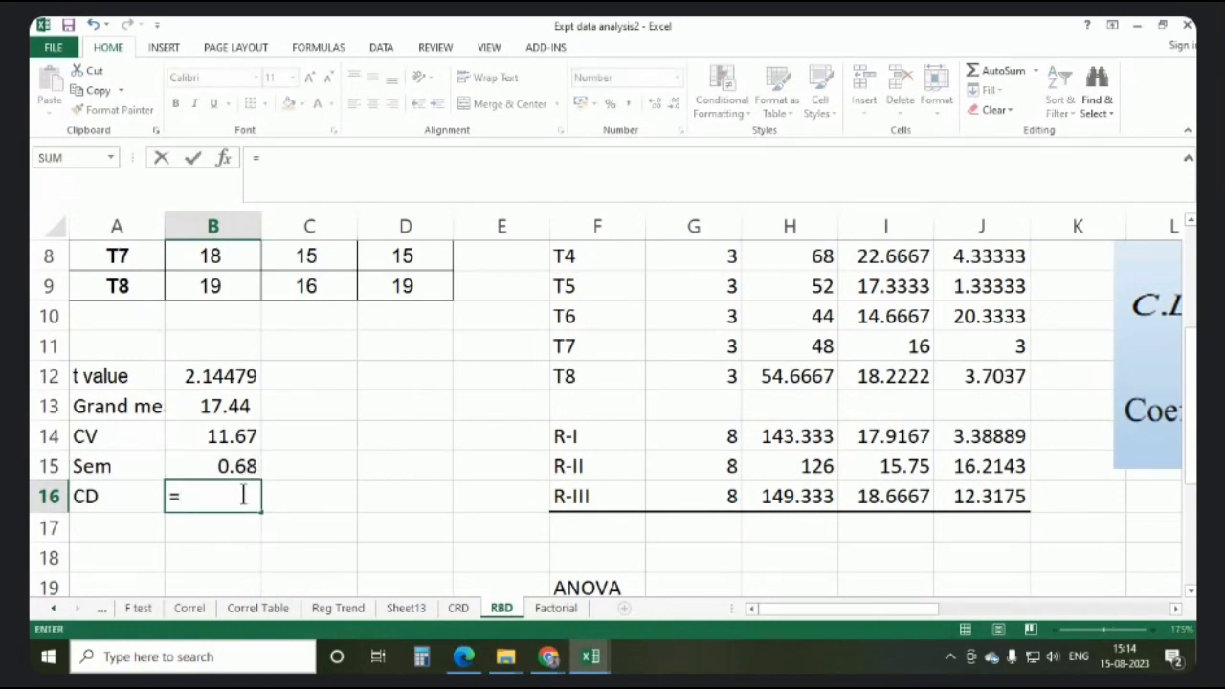
pyautogui.click(229, 463)
pyautogui.write('*')
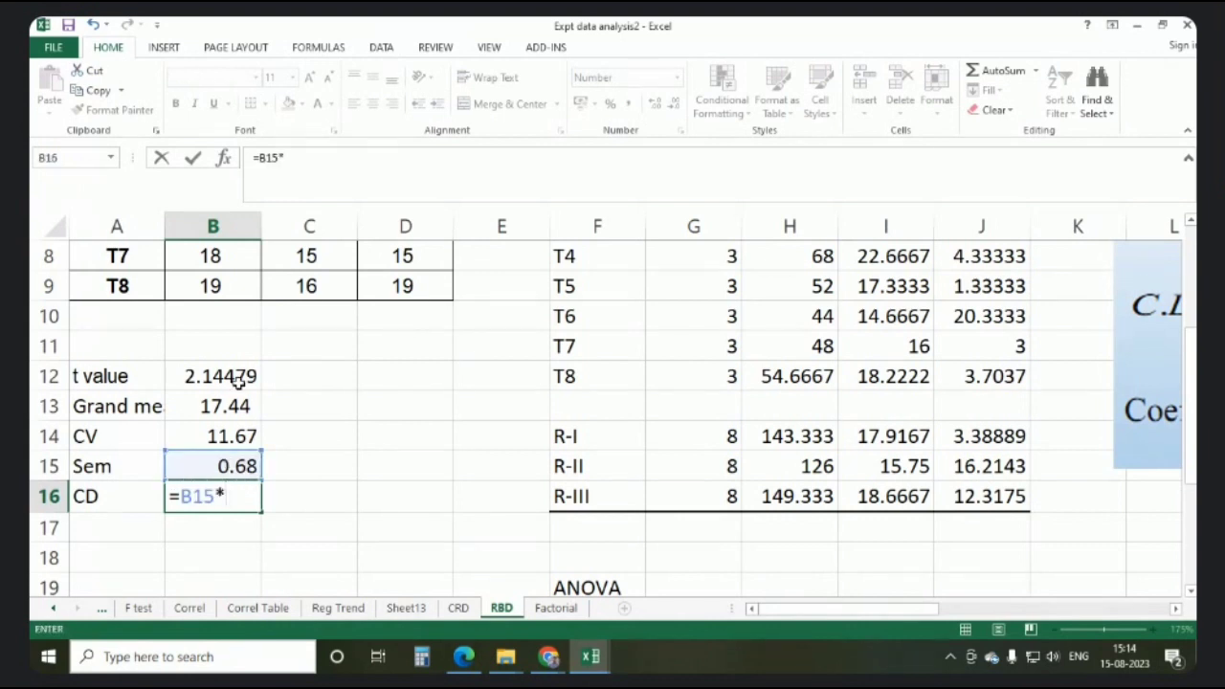
pyautogui.click(240, 377)
pyautogui.write('*sqrt')
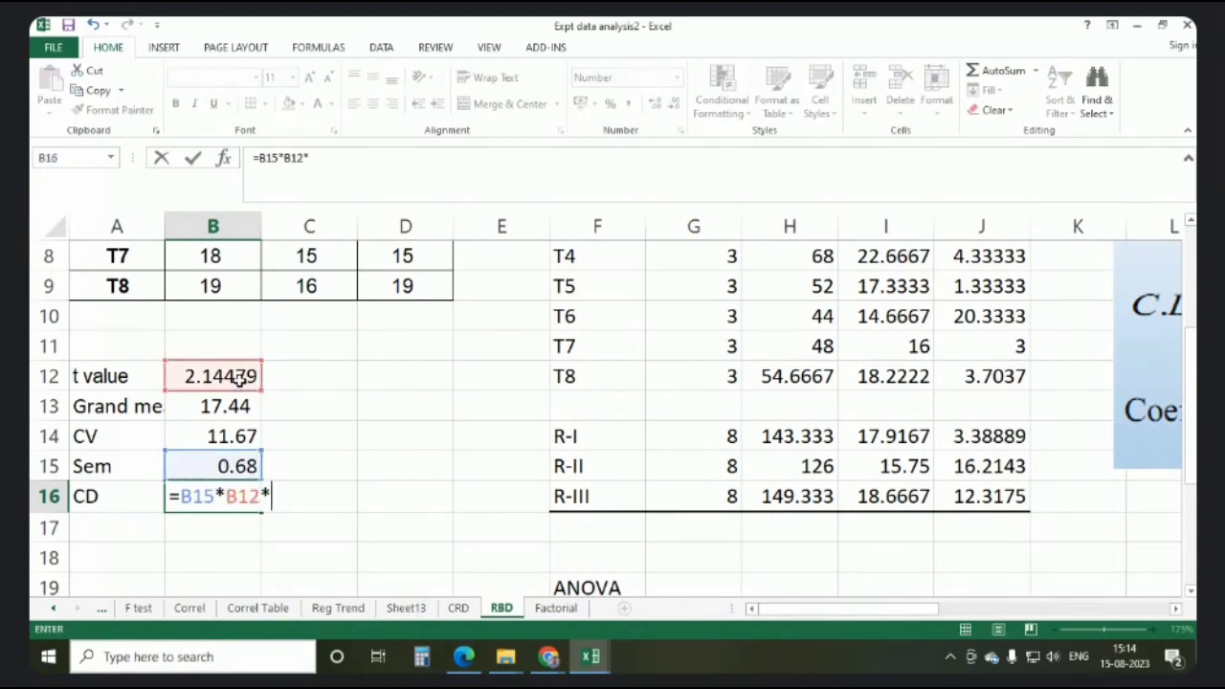
pyautogui.write('(')
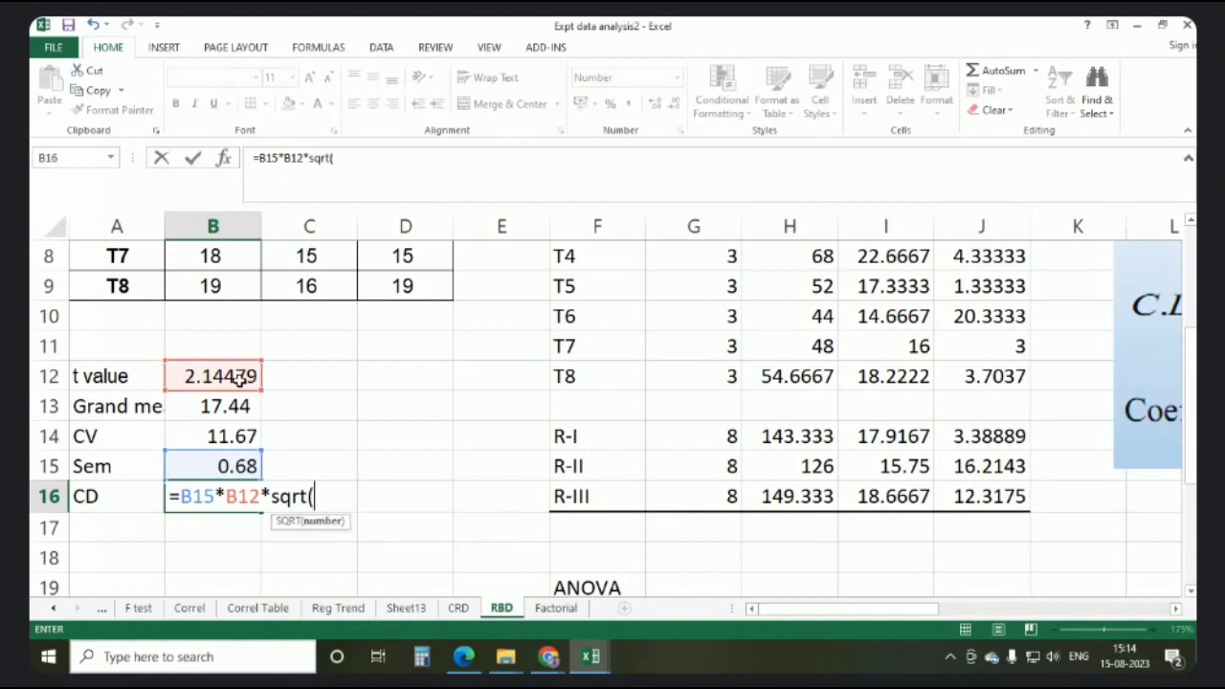
pyautogui.write('2)')
pyautogui.press('Return')
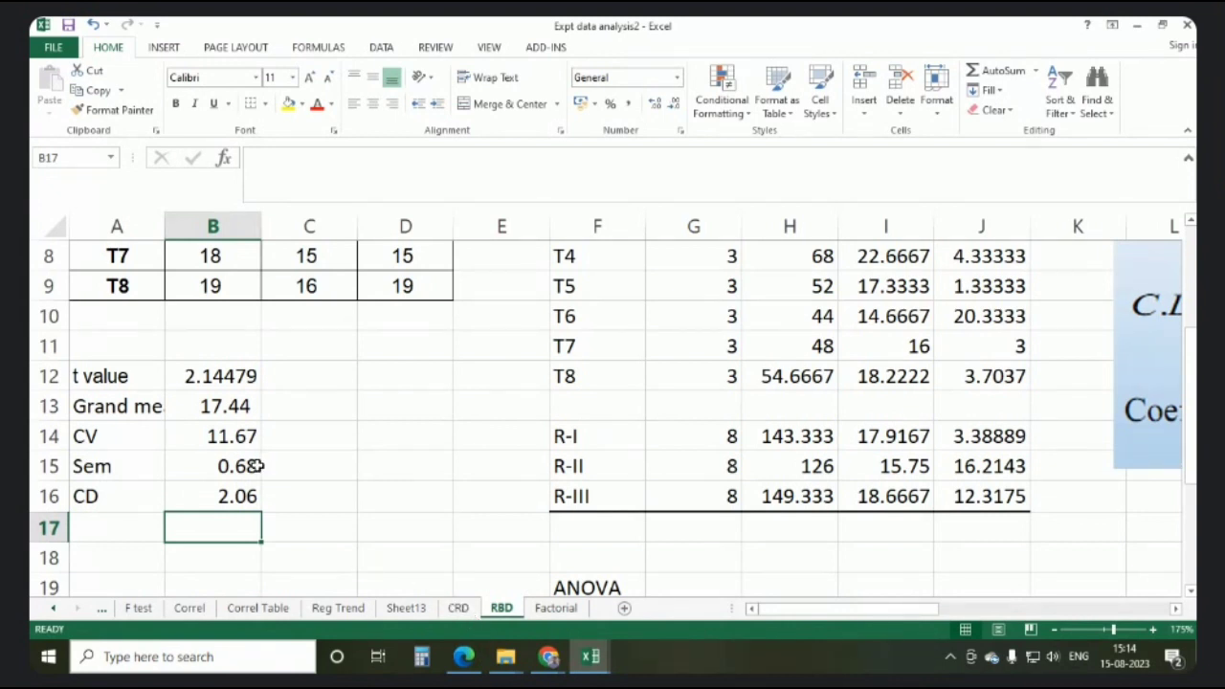
# Compute three times the Sem in C15 with =B15*3 as a check against the CD
pyautogui.click(121, 469)
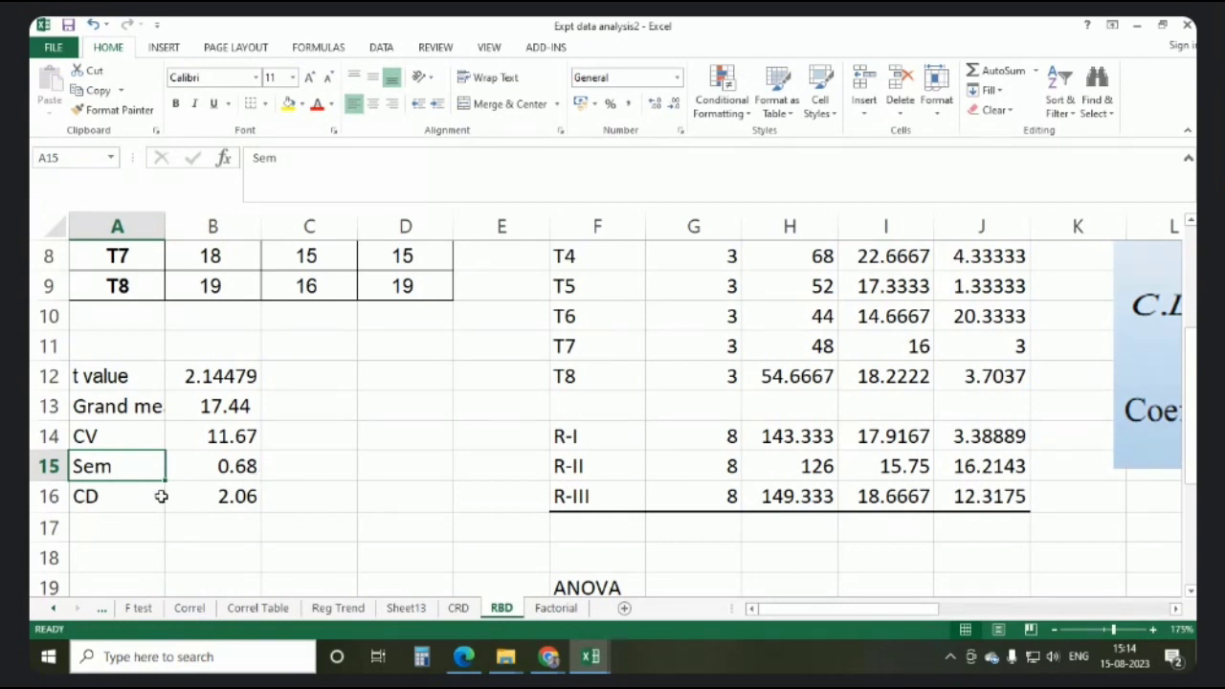
pyautogui.click(99, 497)
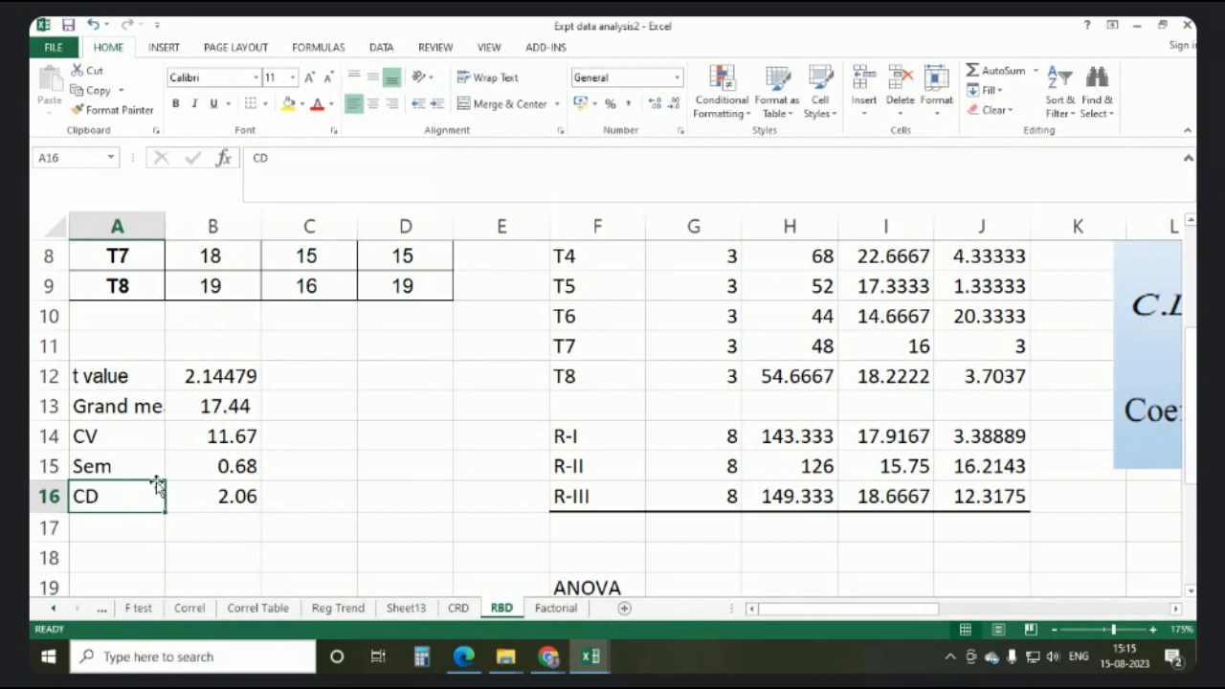
pyautogui.click(218, 470)
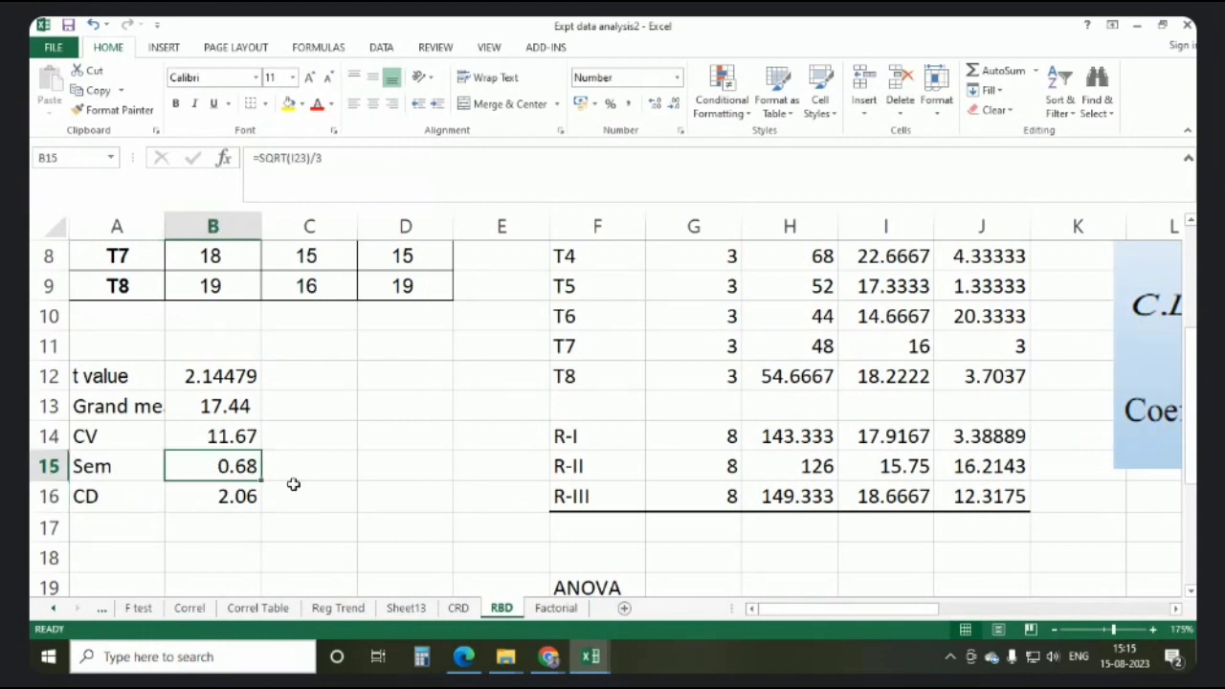
pyautogui.click(352, 469)
pyautogui.write('=')
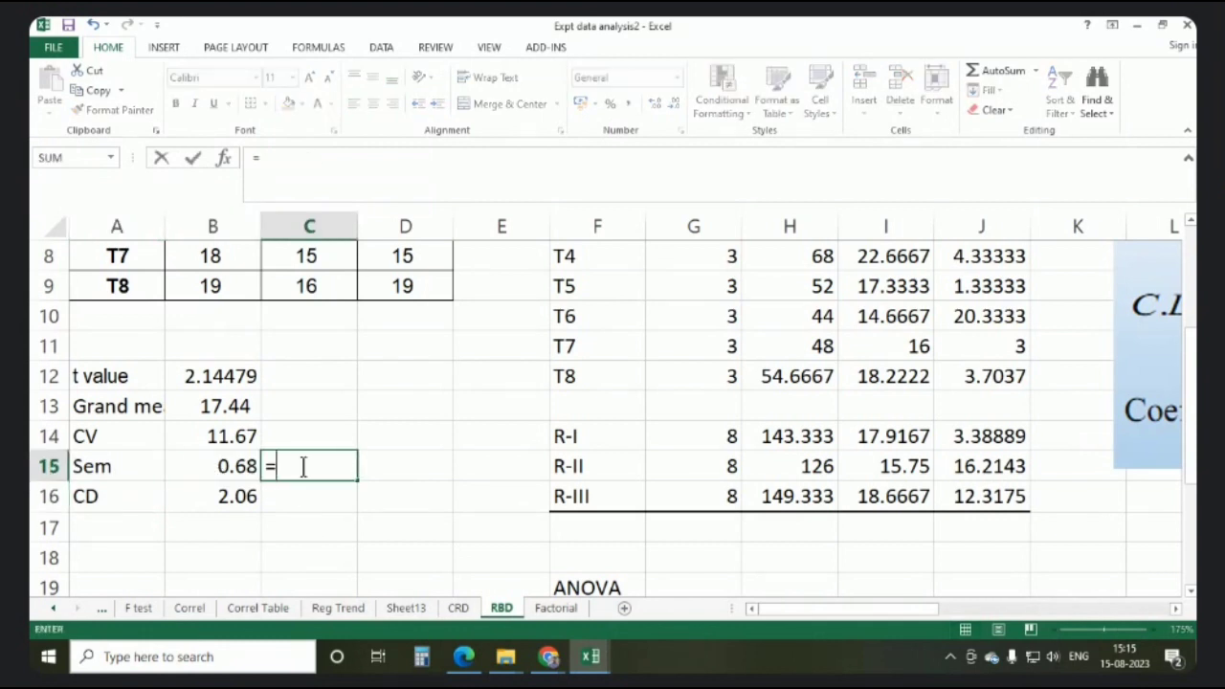
pyautogui.click(247, 466)
pyautogui.write('*3')
pyautogui.press('Return')
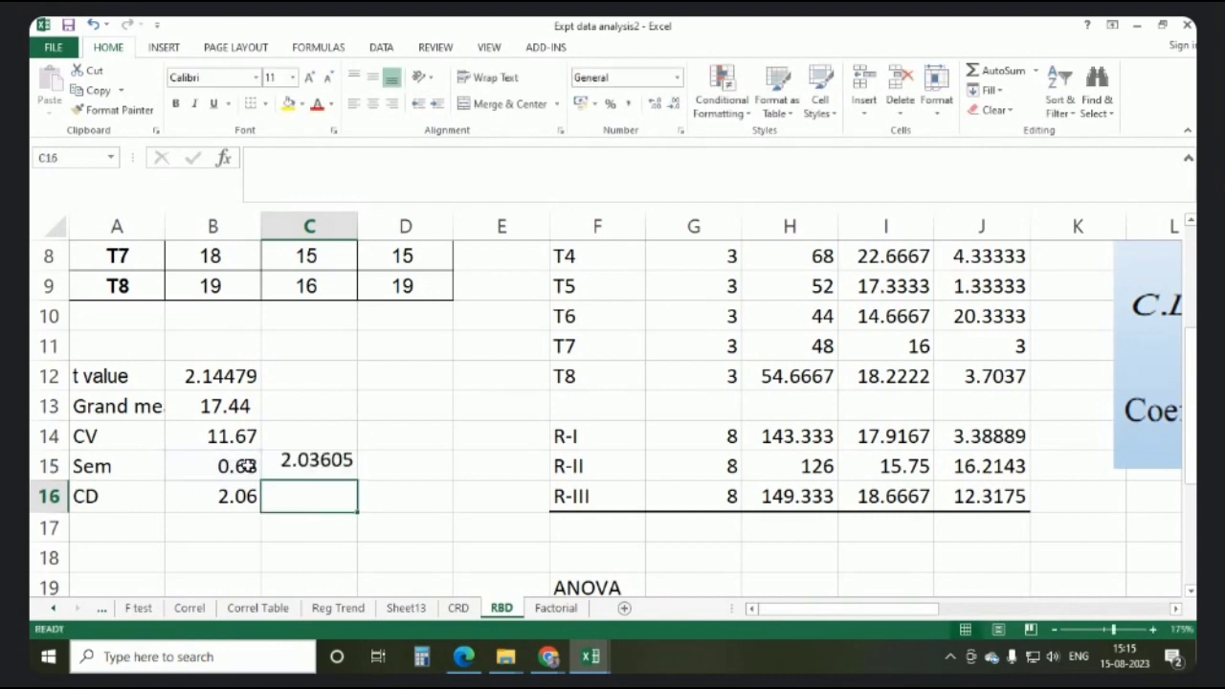
# Clear the check calculation from C15 and return to the start of the RBD data
pyautogui.click(322, 466)
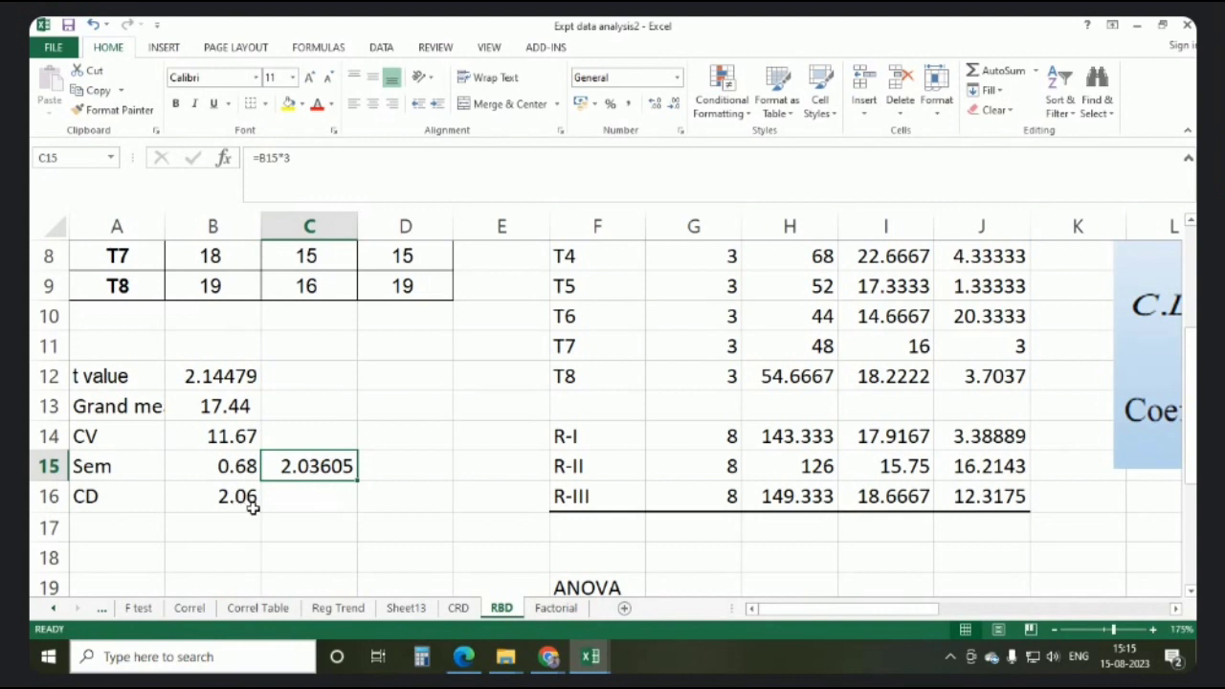
pyautogui.press('Delete')
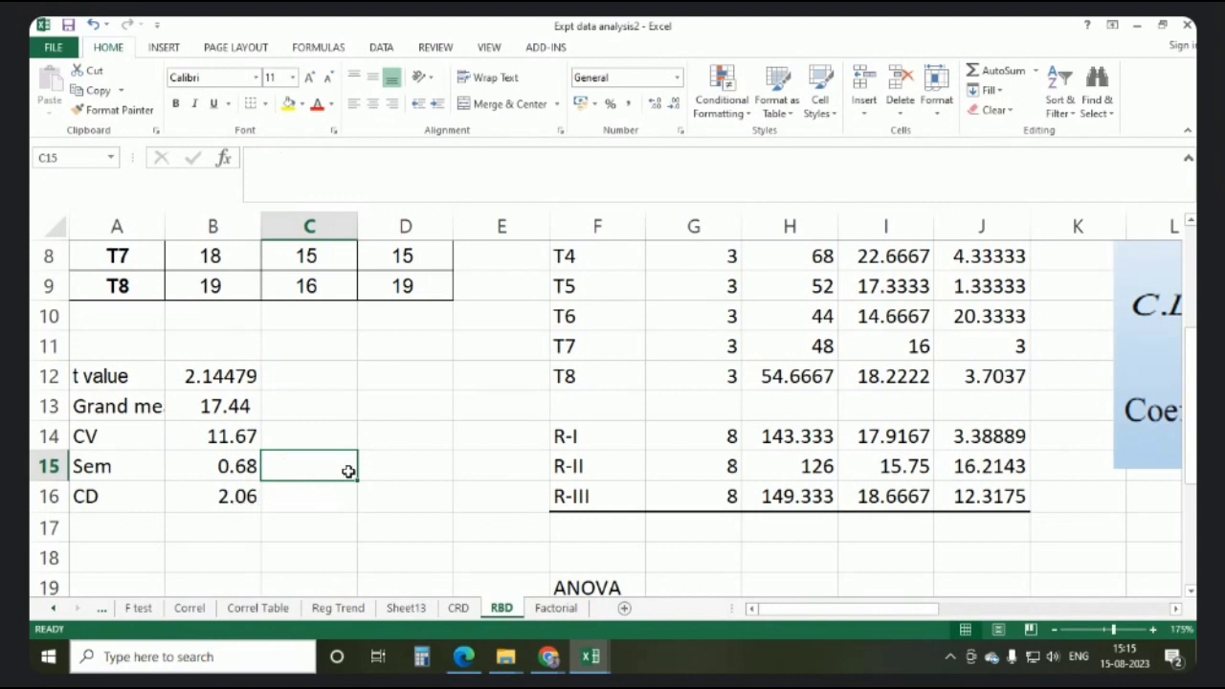
pyautogui.click(456, 448)
pyautogui.scroll(3, 457, 448)
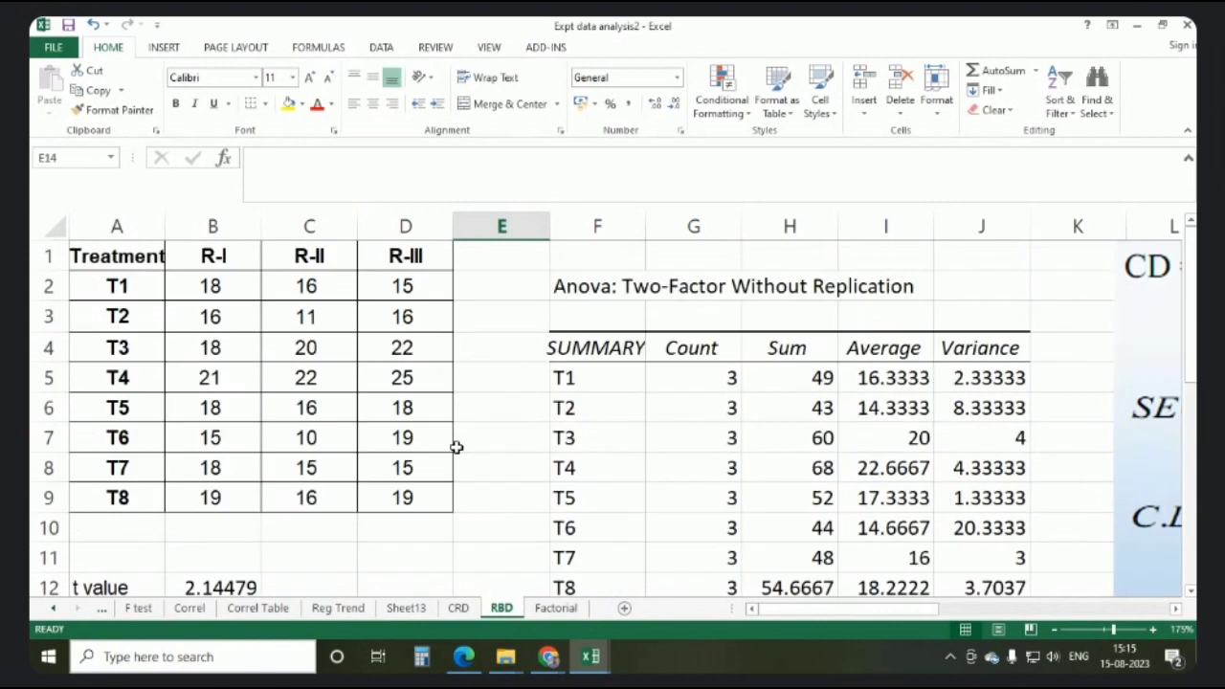